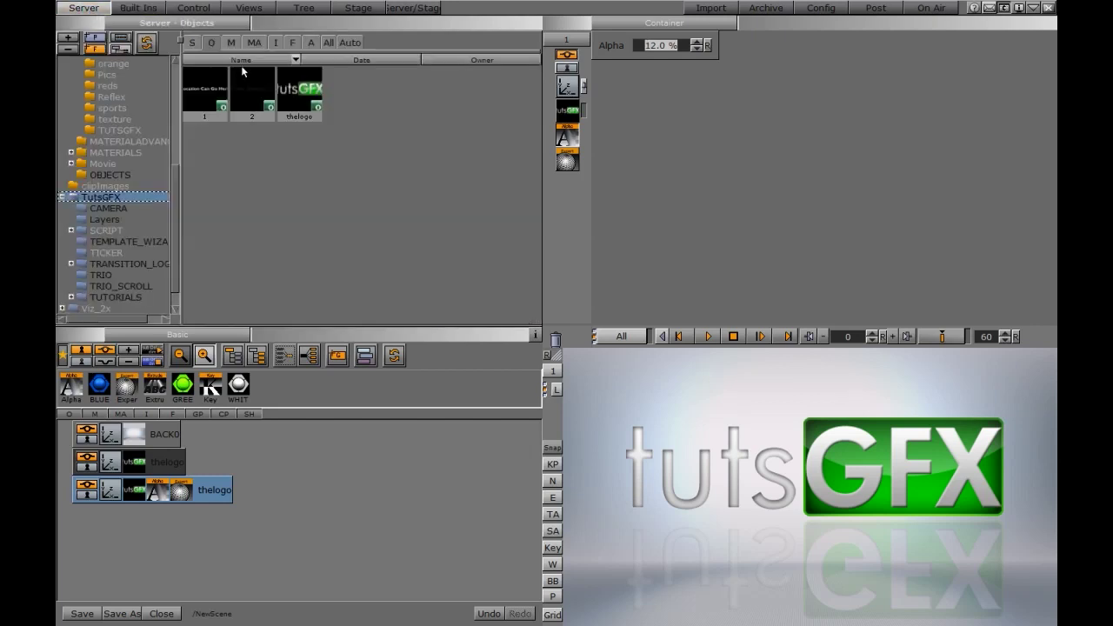
- Open the camera_swit scene from the CAMERA folder, closing the current scene without saving it
click(109, 209)
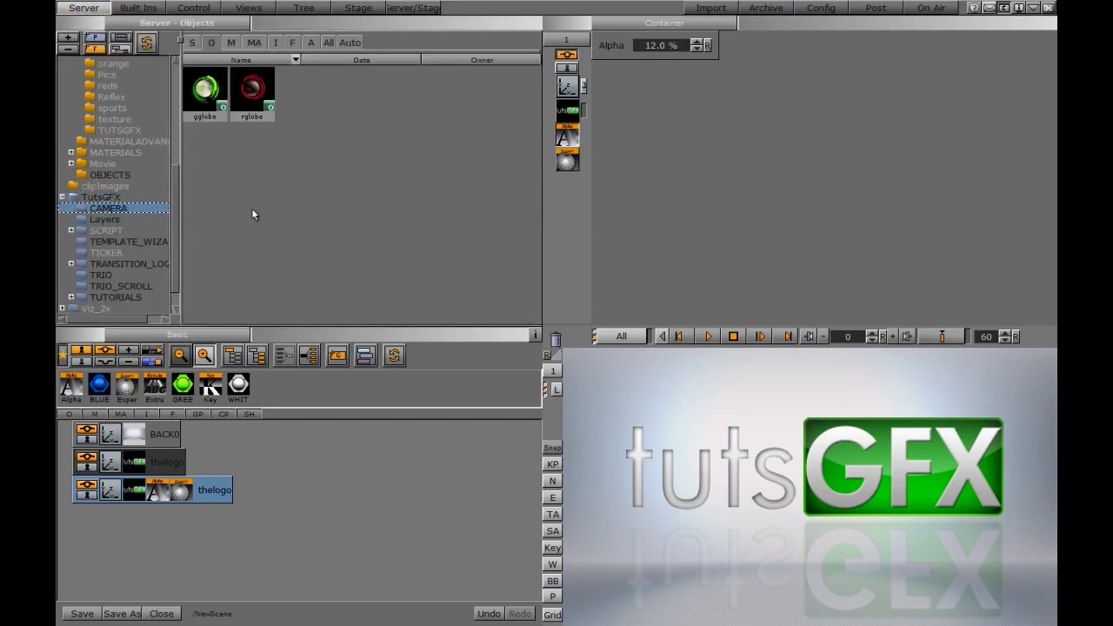
click(192, 43)
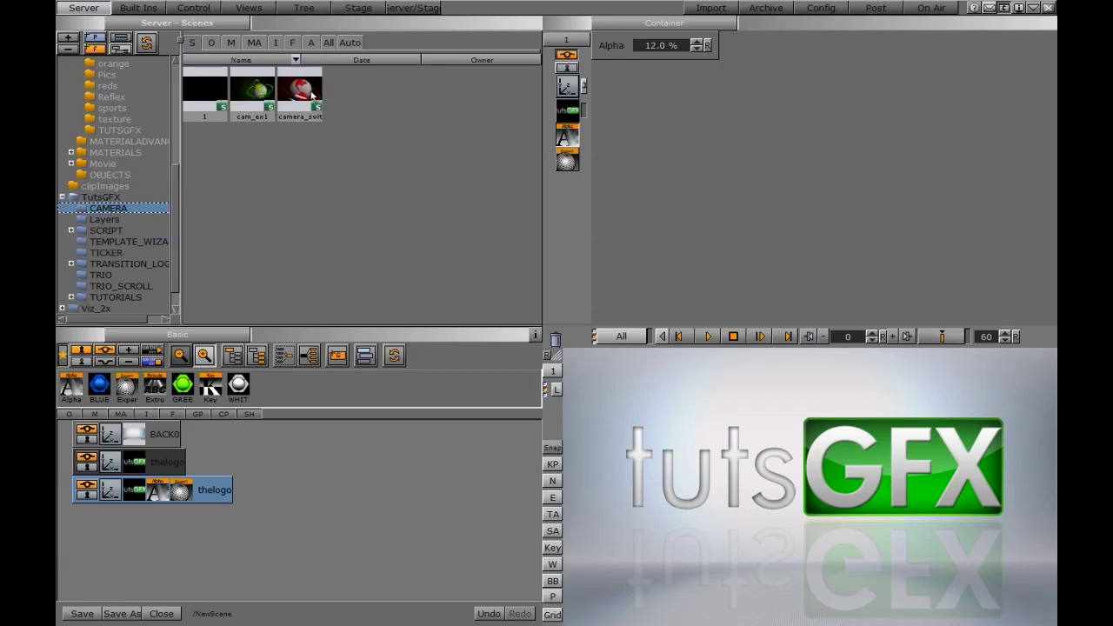
double_click(299, 92)
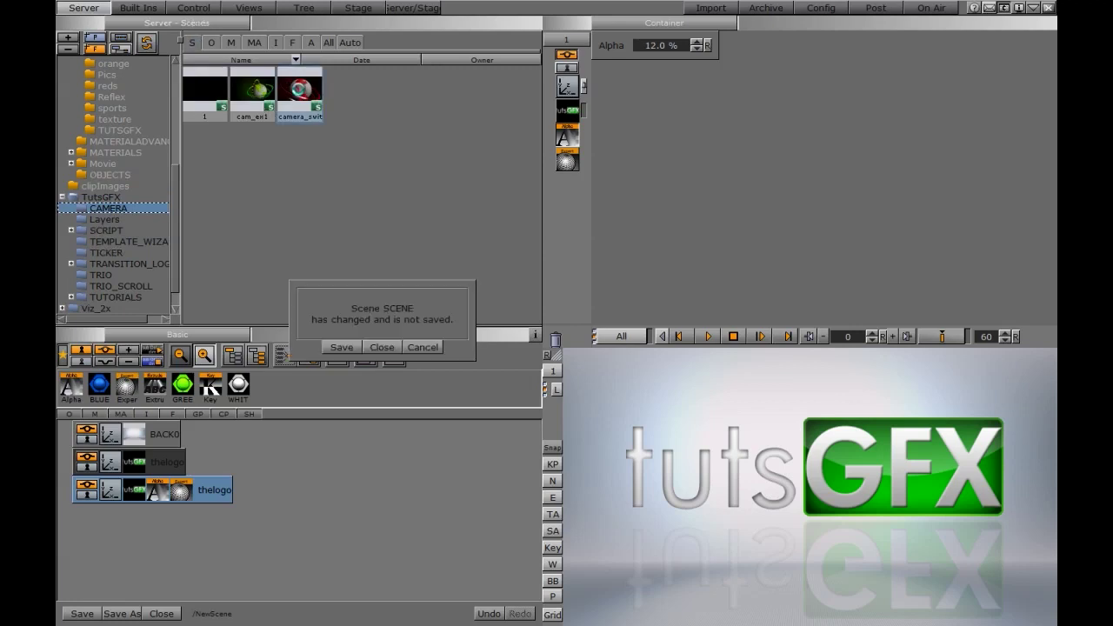
click(382, 347)
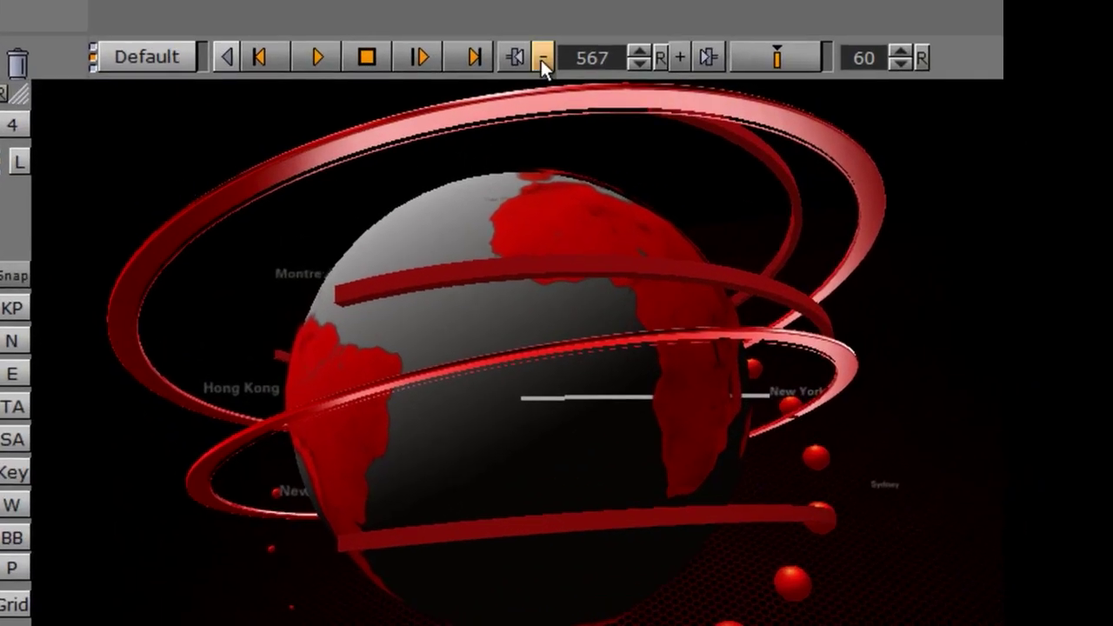
- Play the red globe scene's animation from frame 0 to review the camera moves, and stop it
click(542, 59)
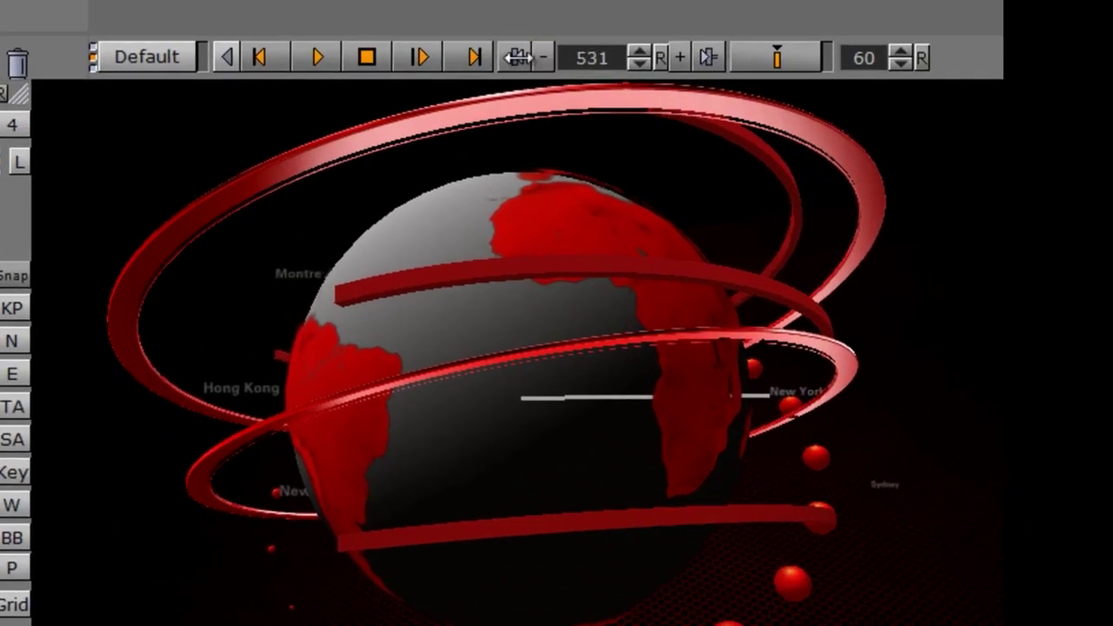
click(317, 56)
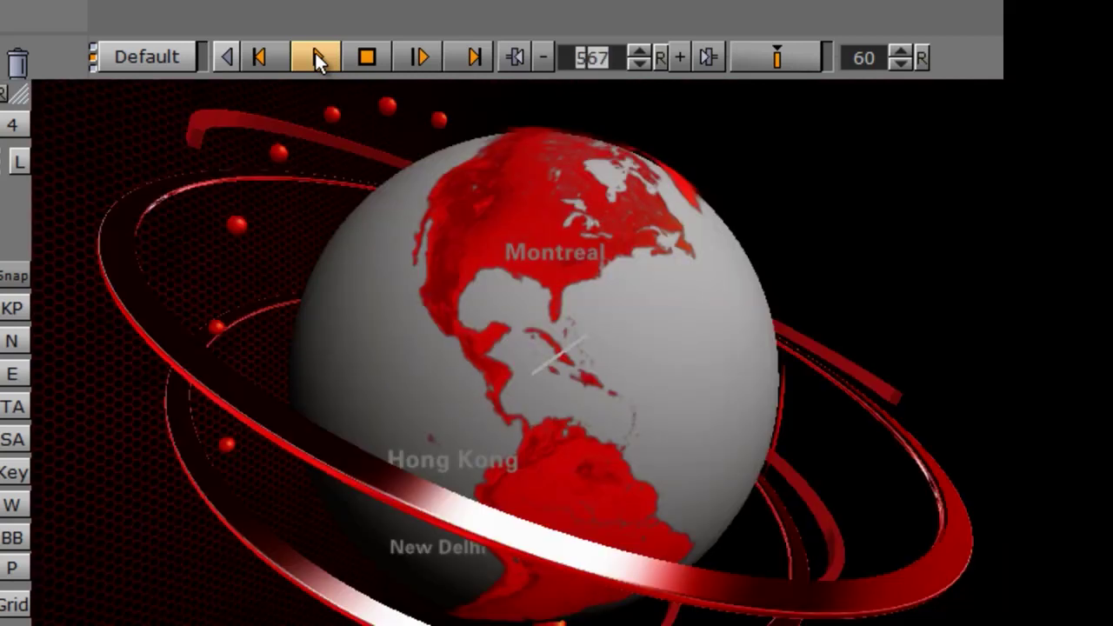
click(370, 58)
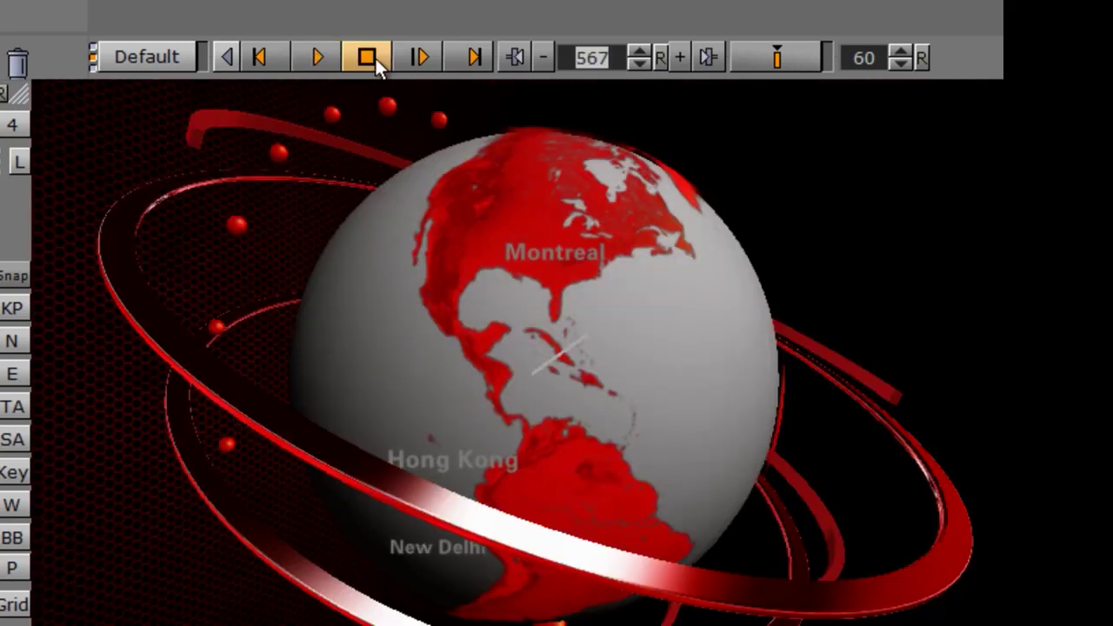
drag(600, 56, 565, 57)
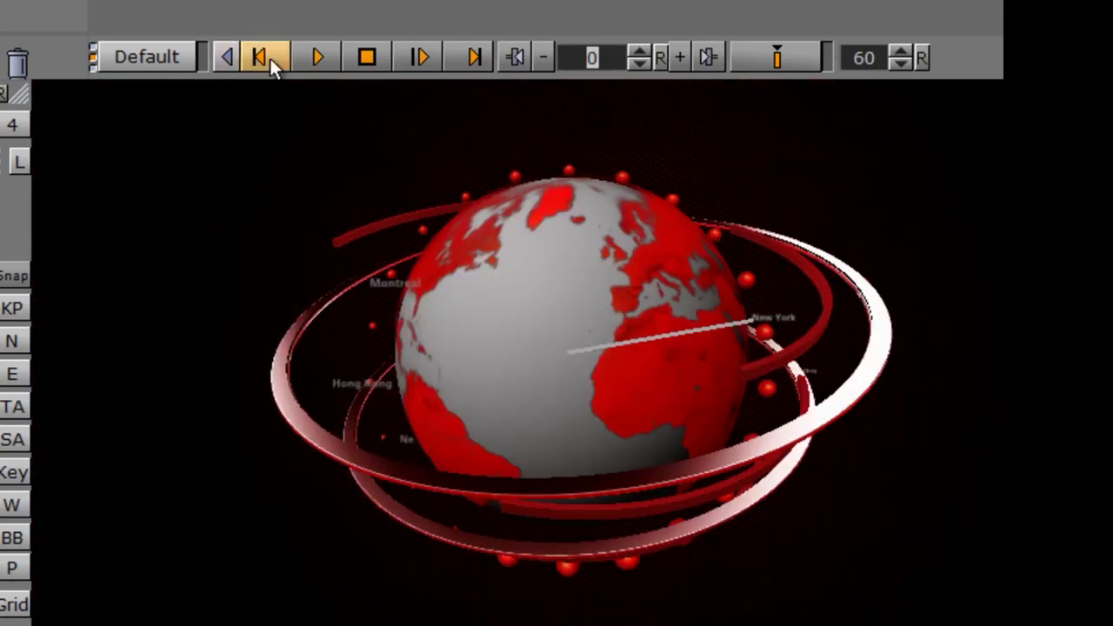
click(315, 57)
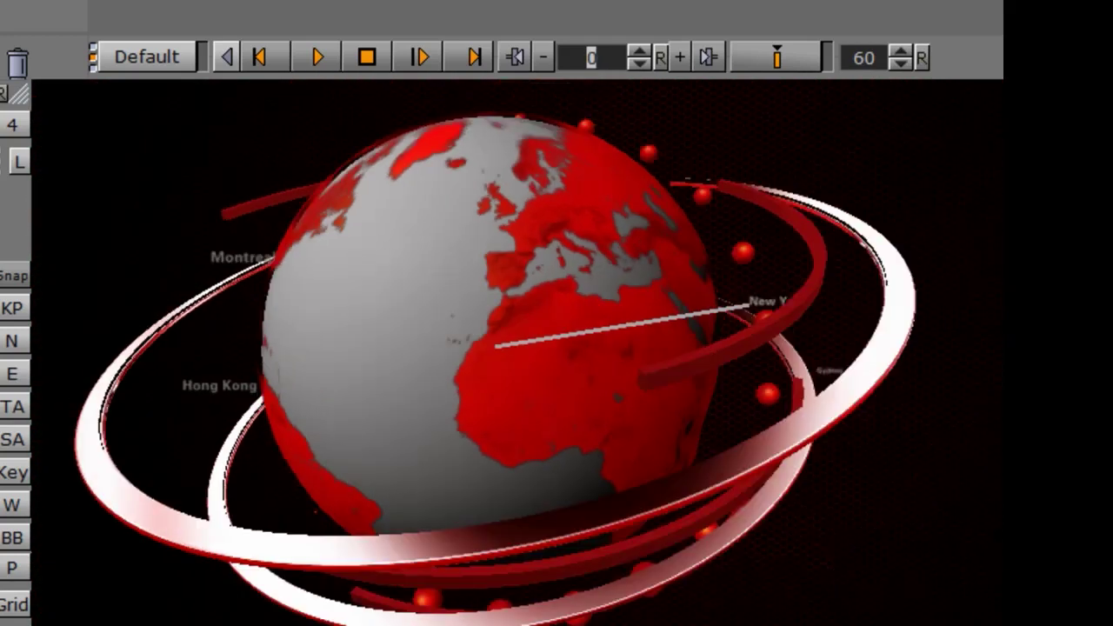
click(366, 57)
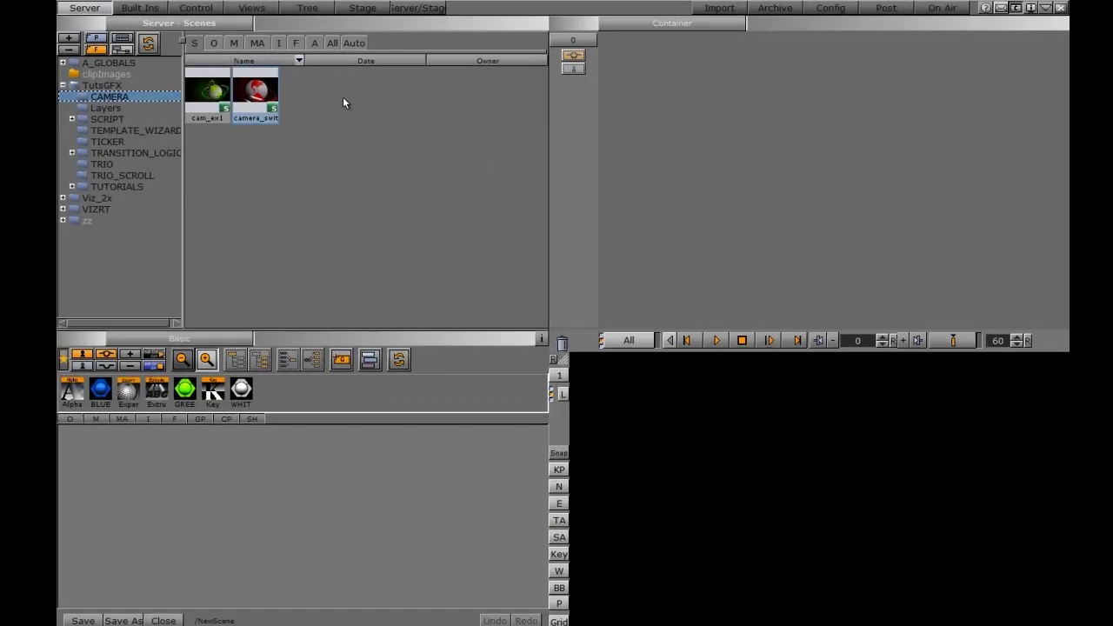
- Create a new scene named 1 in the CAMERA folder and open it
right_click(342, 102)
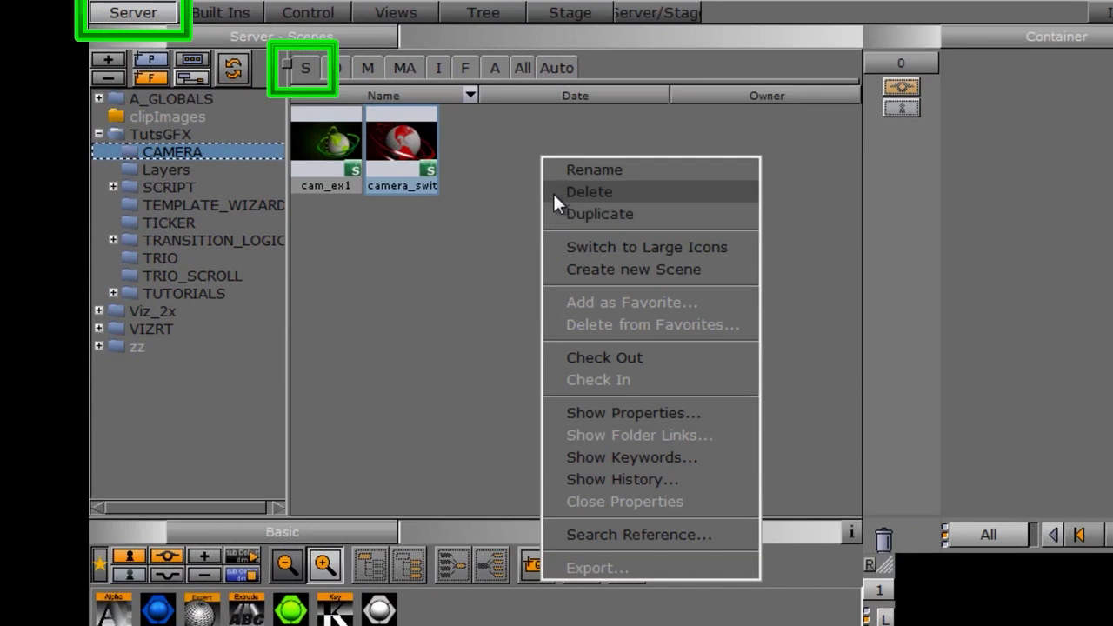
click(588, 268)
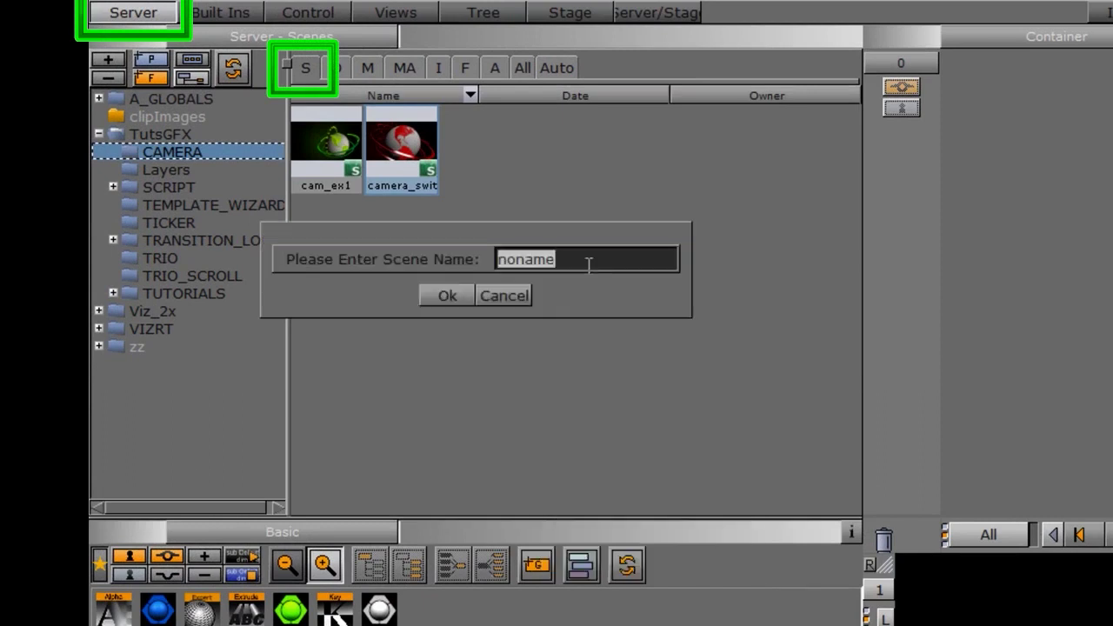
text(1)
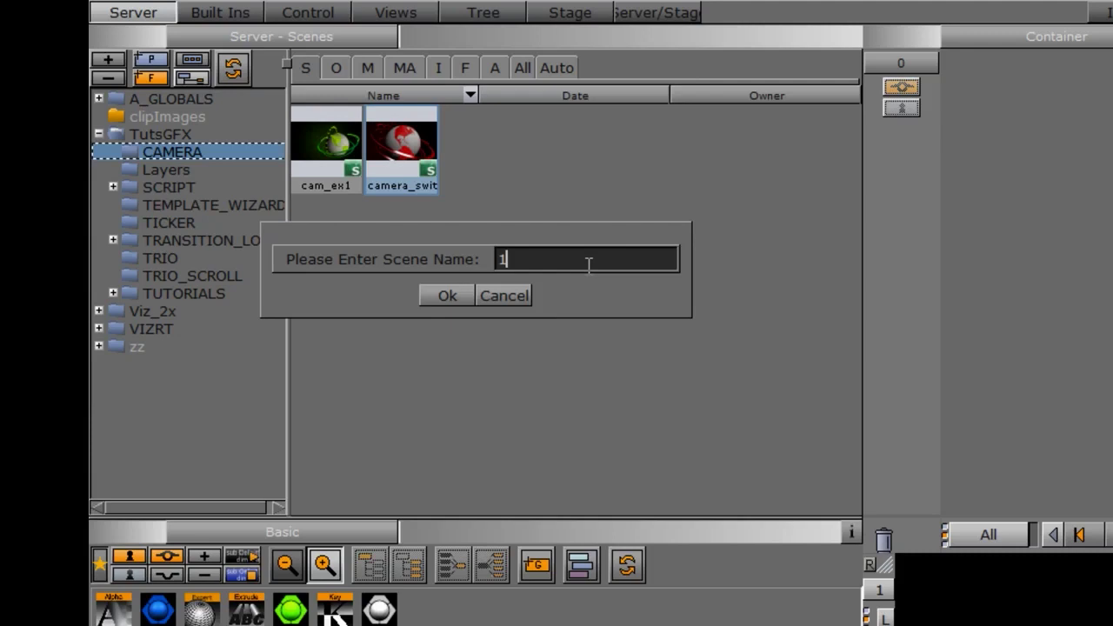
key(Return)
click(308, 150)
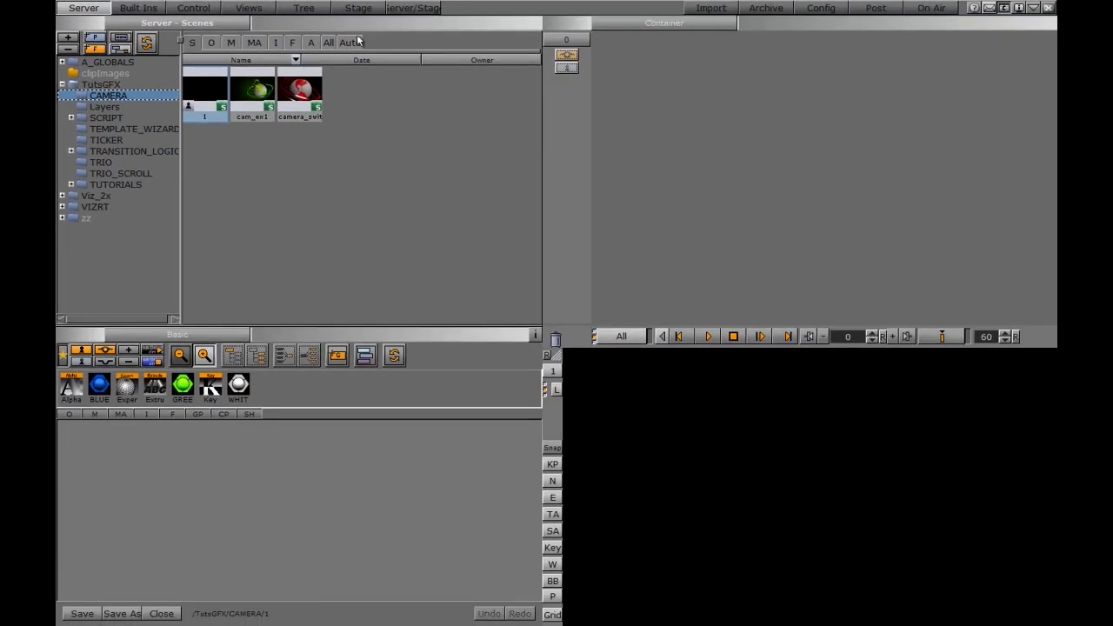
- Set the gb image from the CAMERA folder as the background image in the scene settings
click(667, 23)
click(647, 75)
click(274, 42)
drag(203, 103, 617, 214)
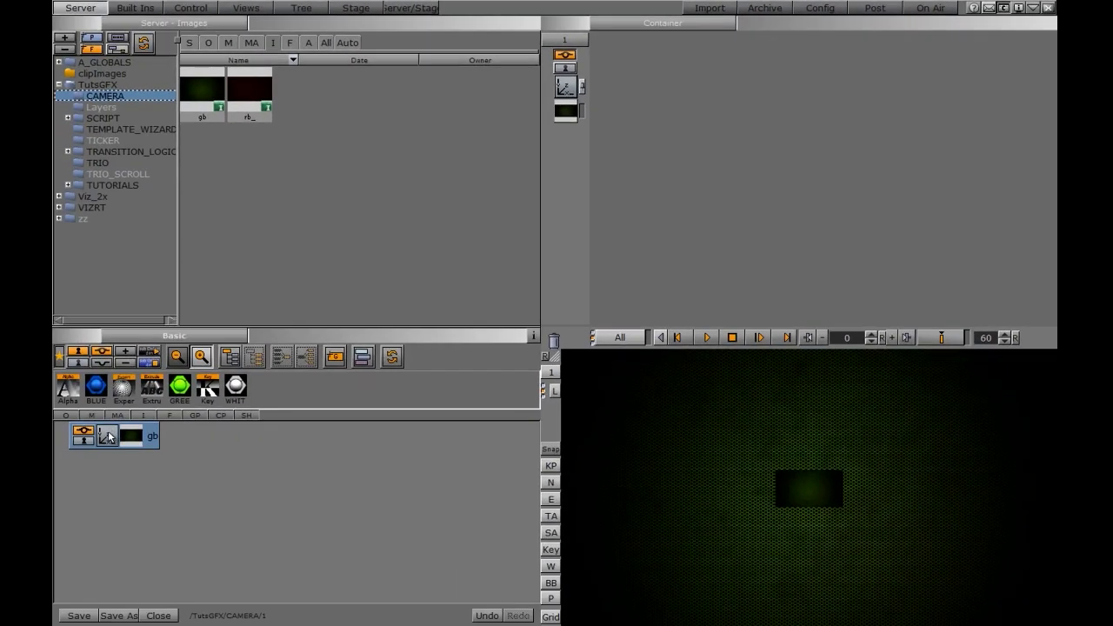
- Try the gb image as a container at Z position -389 with scaling 9.75, and delete that container
click(109, 436)
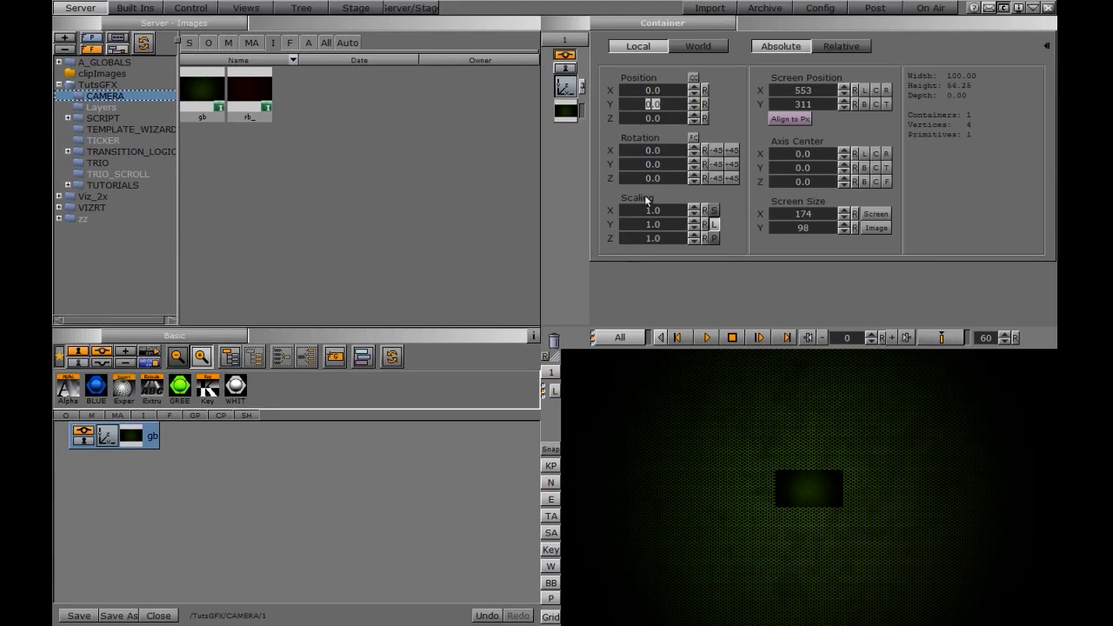
drag(659, 118, 389, 142)
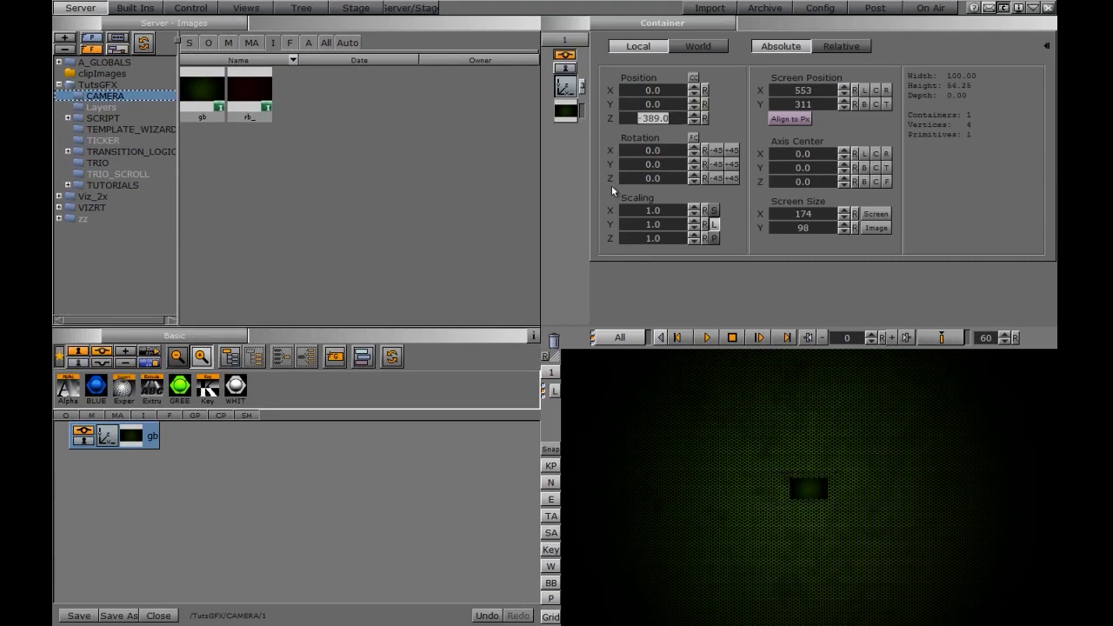
drag(634, 215, 833, 215)
key(Return)
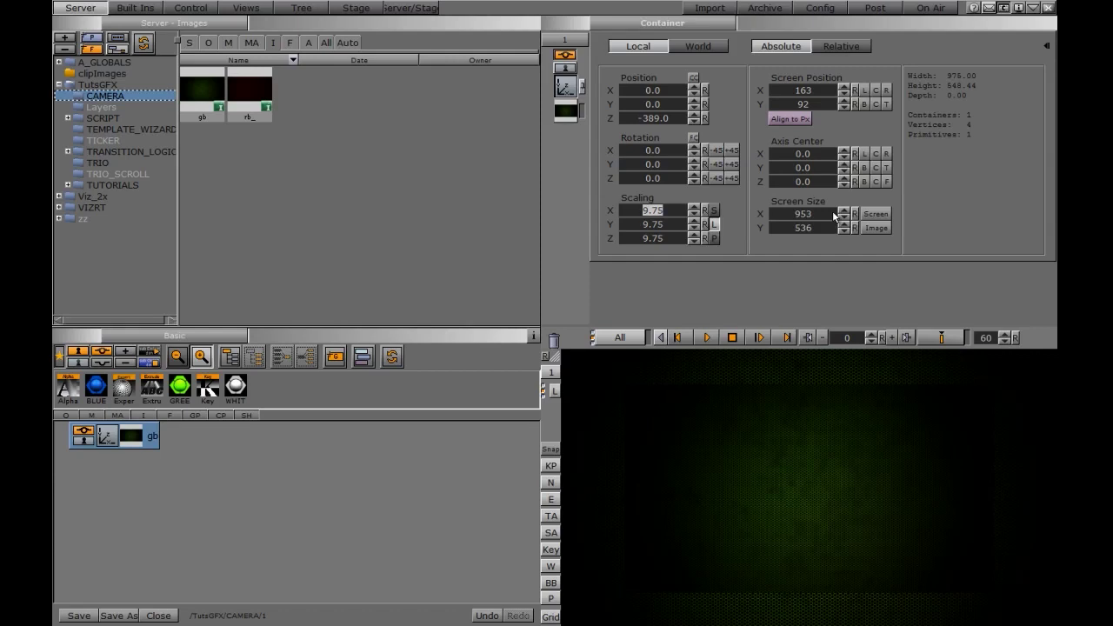
drag(143, 436, 556, 343)
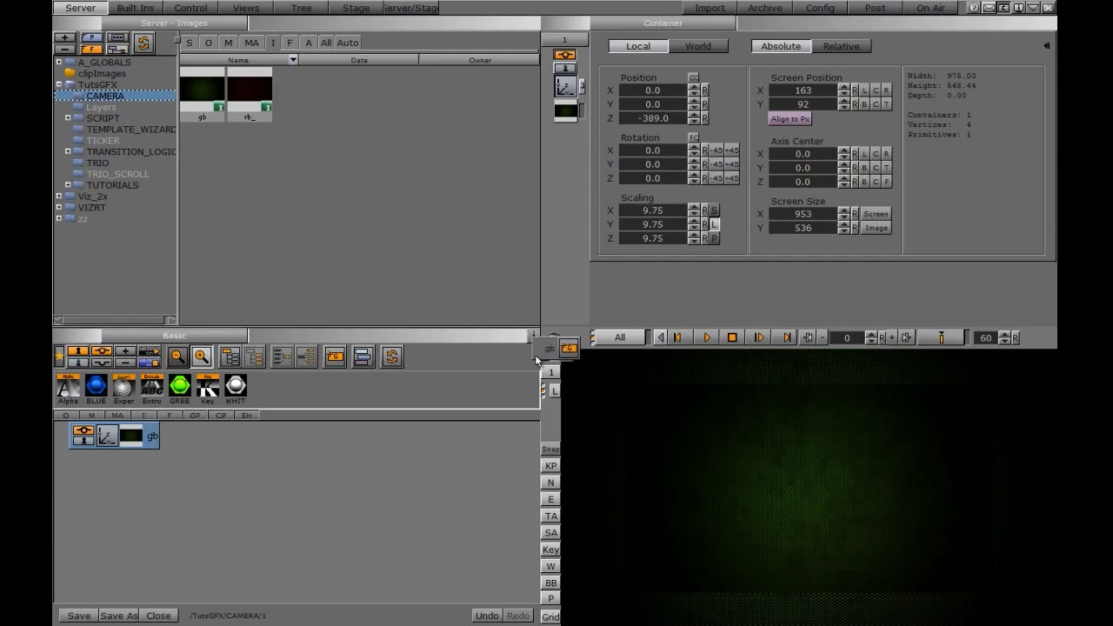
drag(455, 495, 455, 495)
- Display the scene settings and add the gglobe object from the CAMERA folder to the scene tree
click(549, 37)
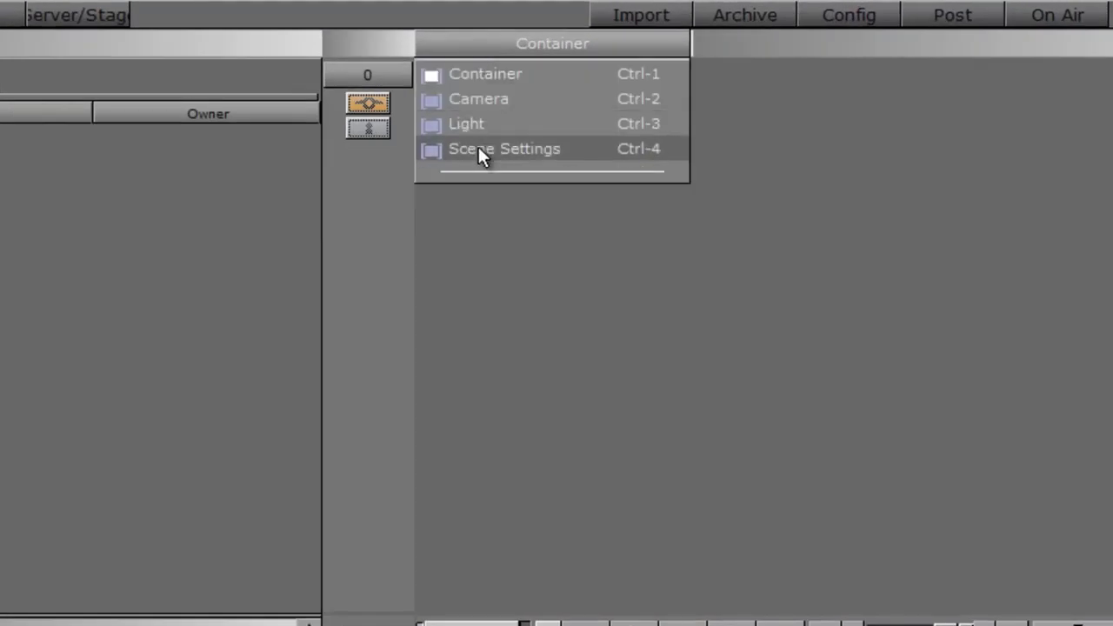
click(551, 113)
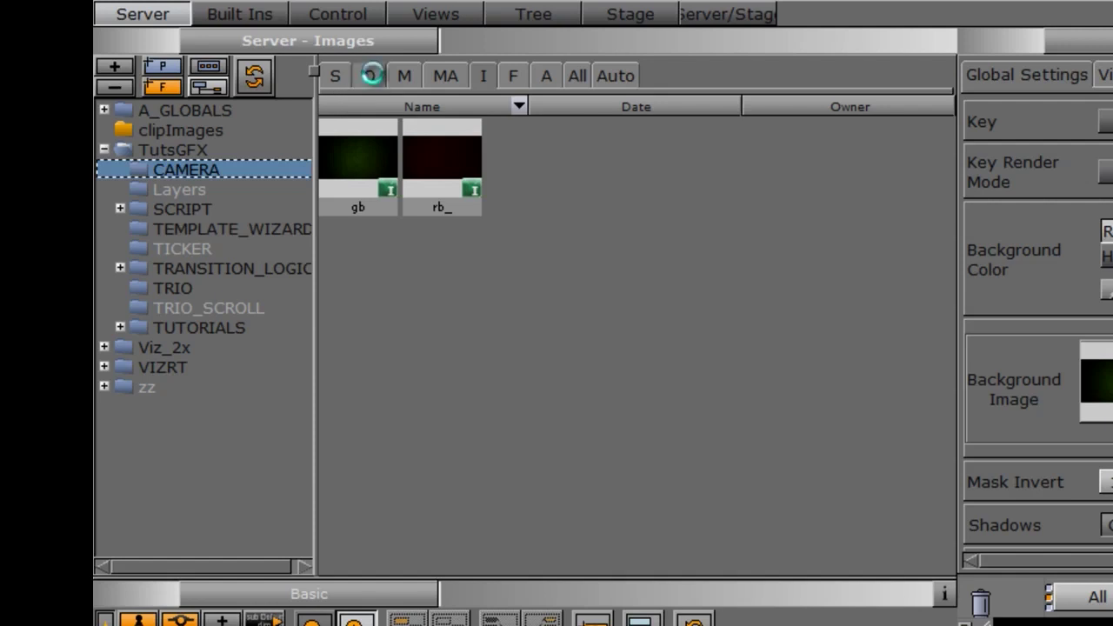
click(370, 75)
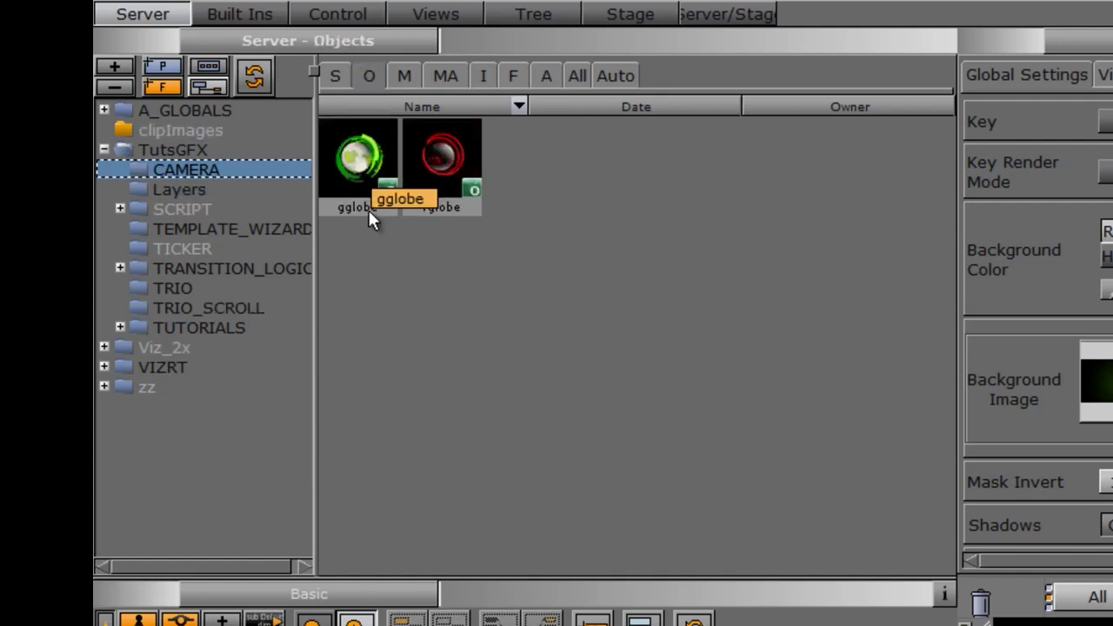
drag(346, 169, 123, 498)
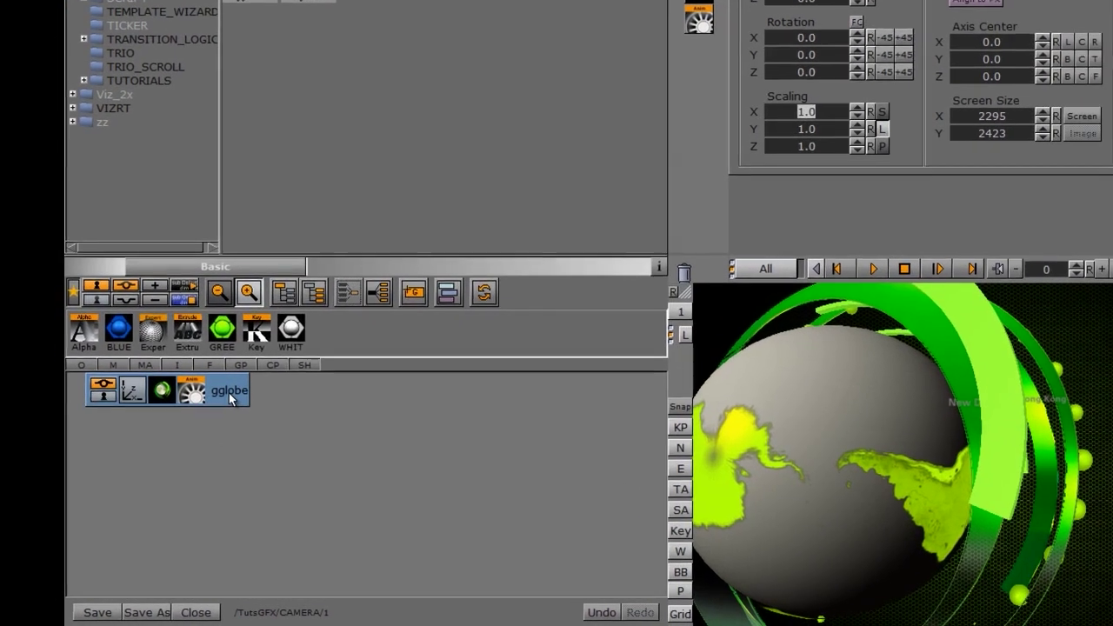
- Split the merged gglobe geometry into separate containers and expand its tree to examine the GLOBY group's contents
click(379, 293)
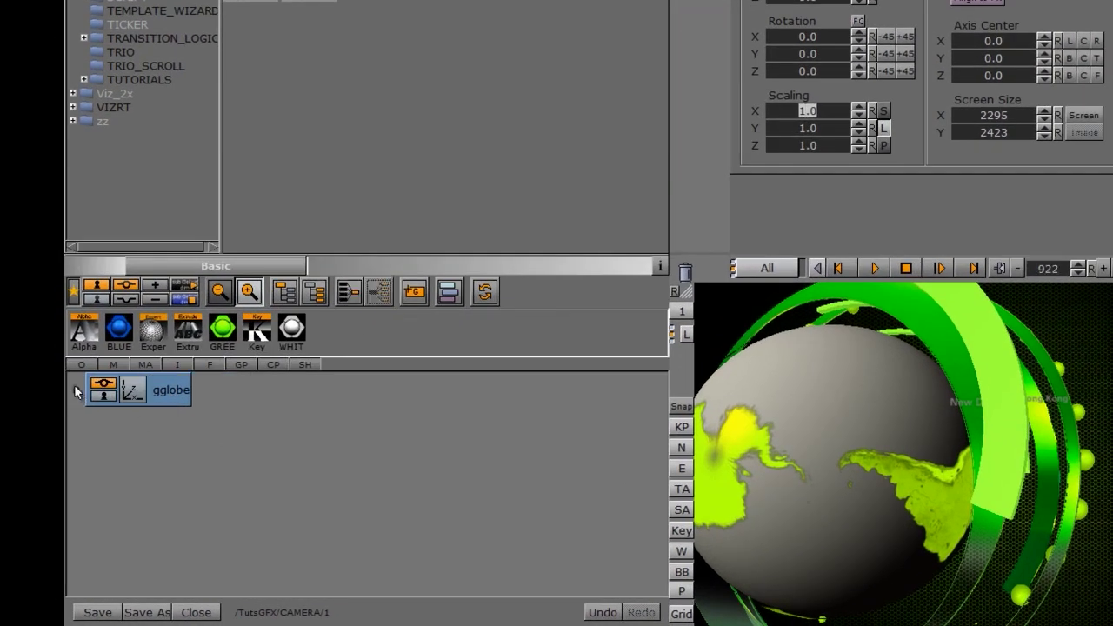
click(94, 426)
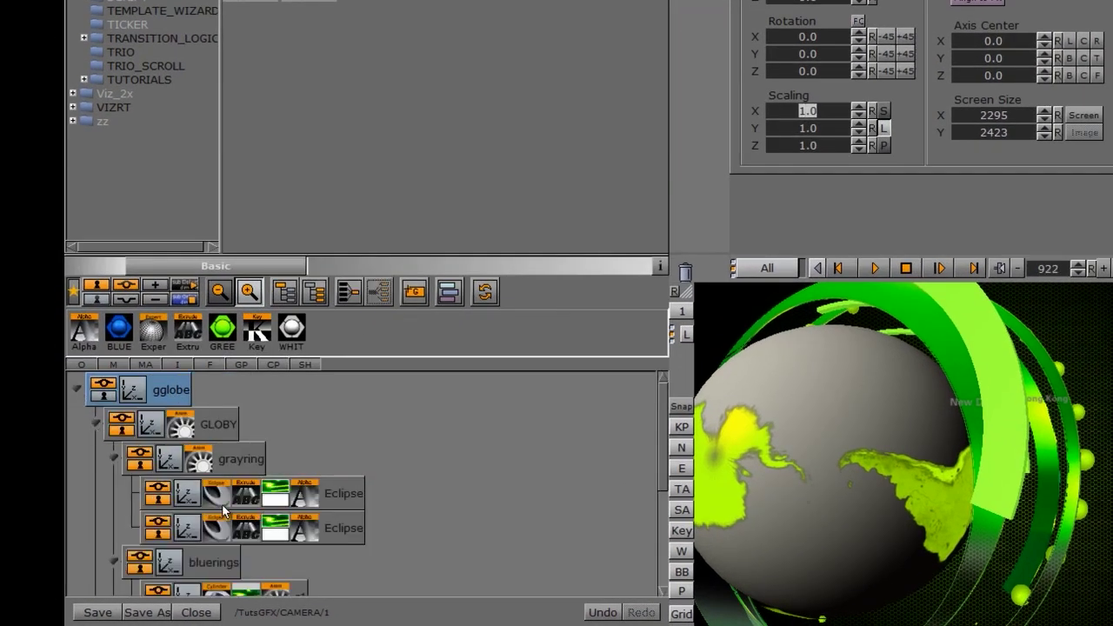
click(114, 459)
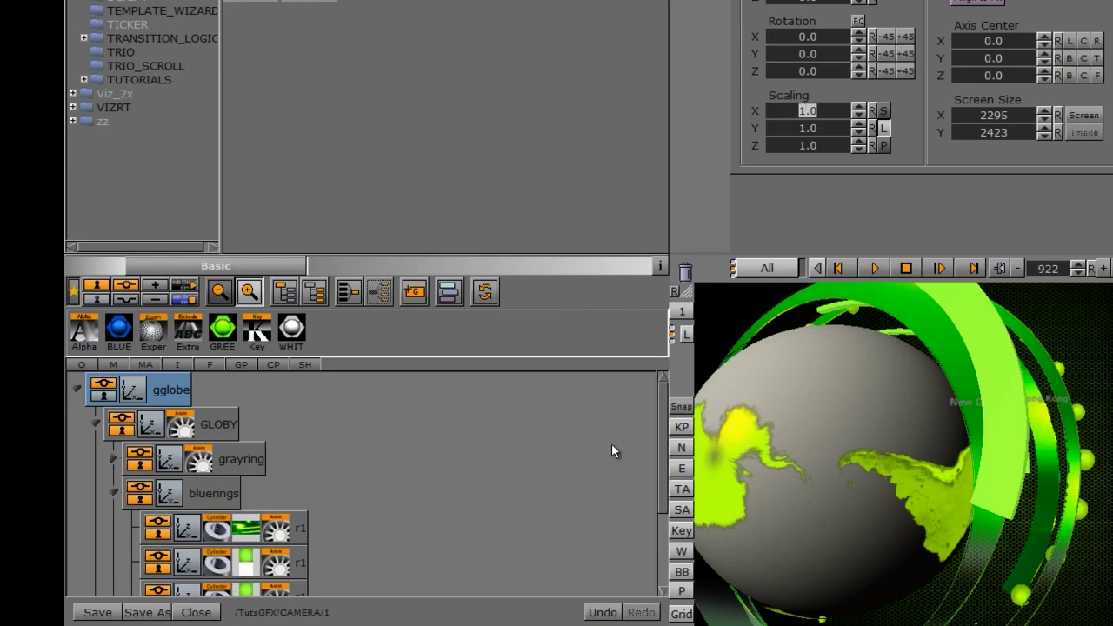
drag(659, 410, 656, 518)
- Play the globe animation and examine the Director's animation channels in the Stage
click(873, 269)
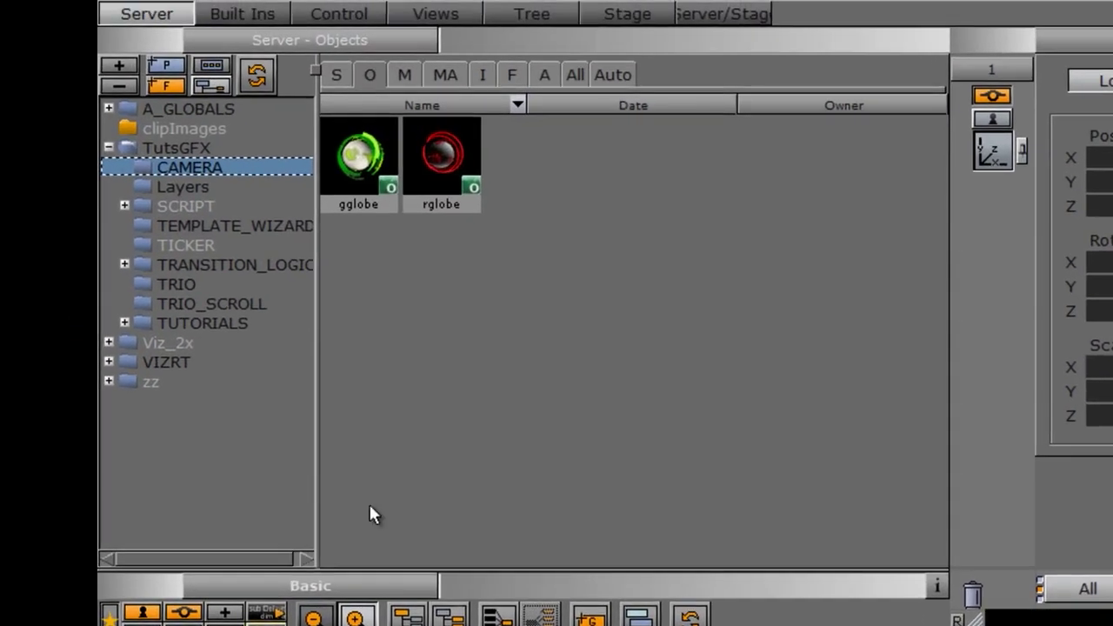
click(630, 16)
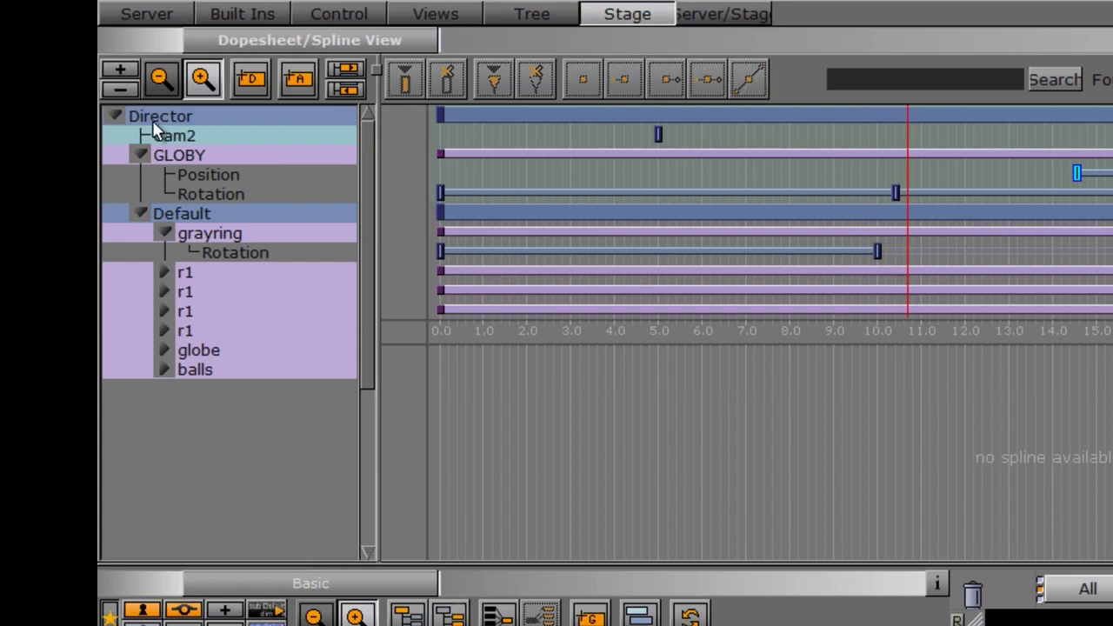
click(114, 115)
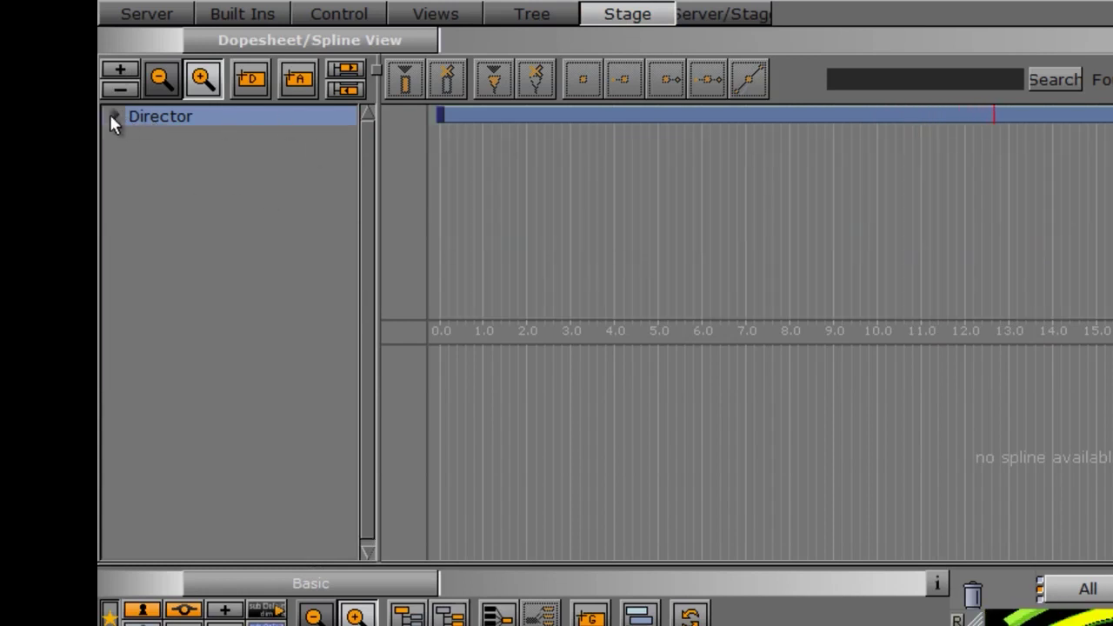
click(114, 118)
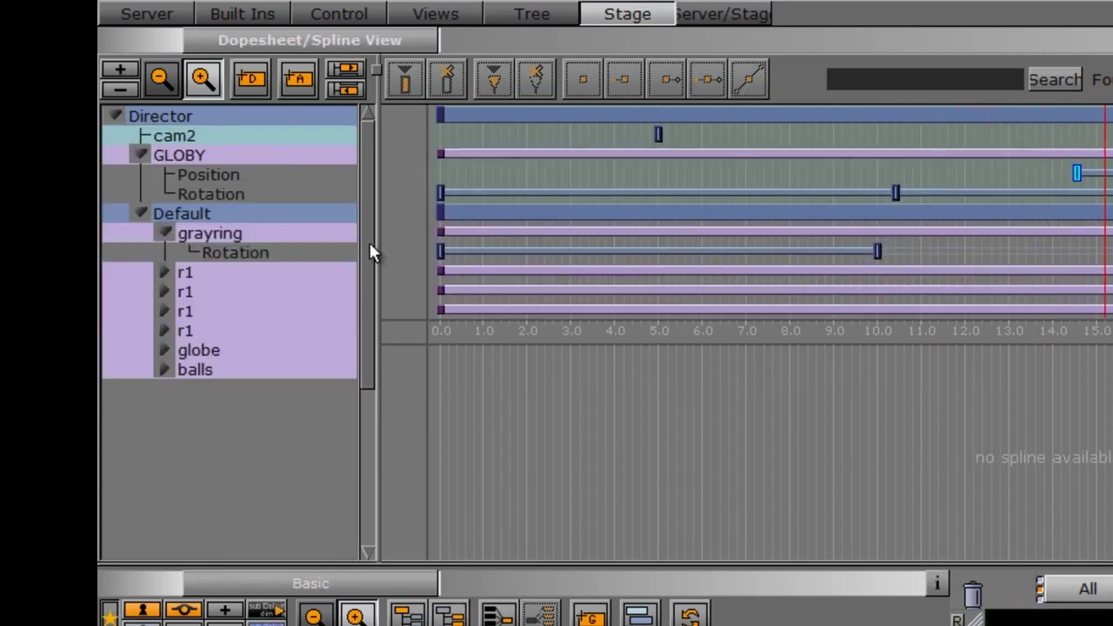
click(114, 116)
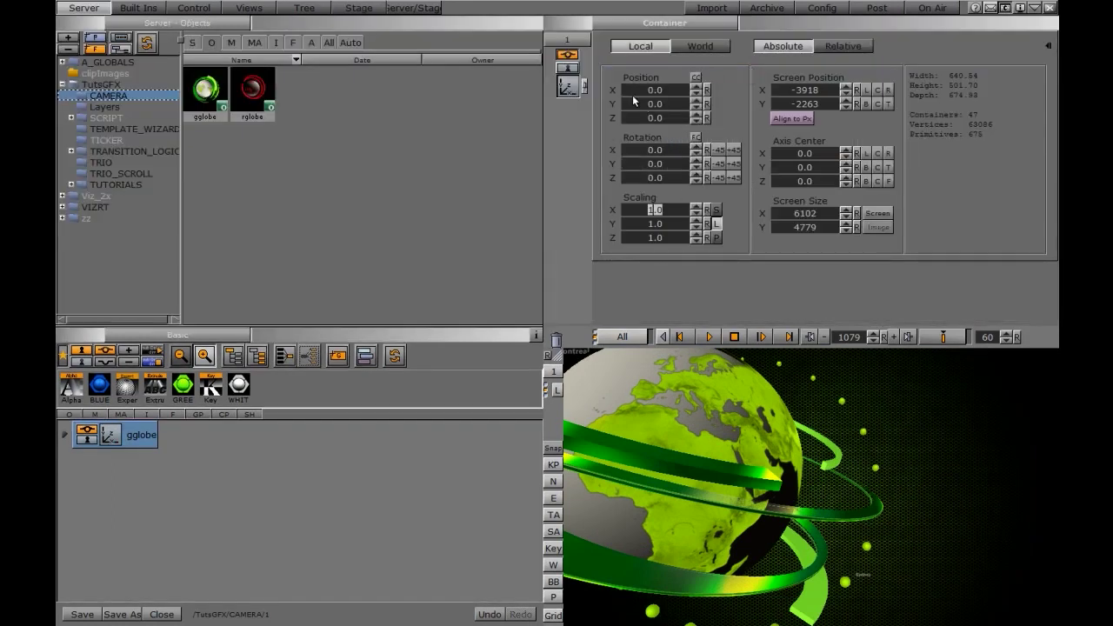
- Move the gglobe container to X position 187 and reset the timeline to frame 0
drag(635, 100, 772, 103)
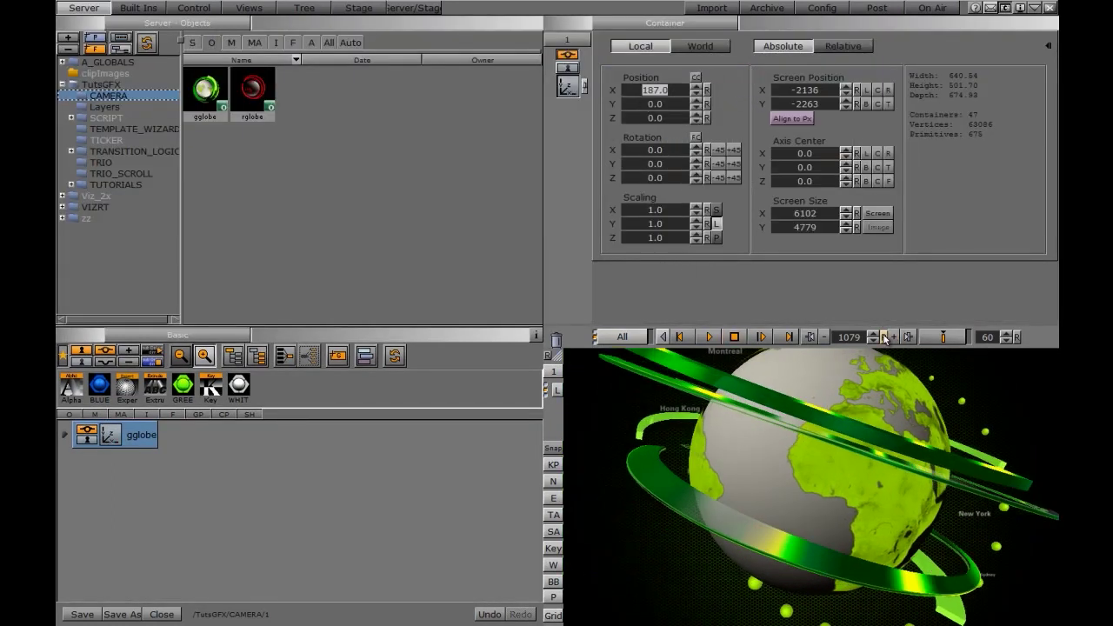
click(884, 338)
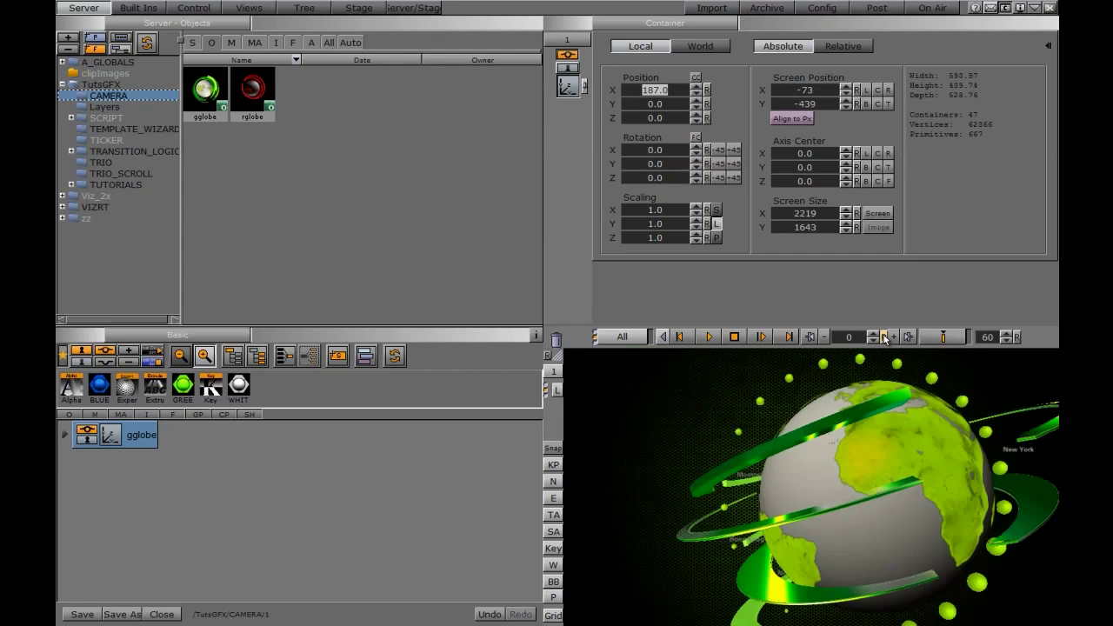
- Expand the Director in the Stage and delete its cam2 action channel
click(358, 8)
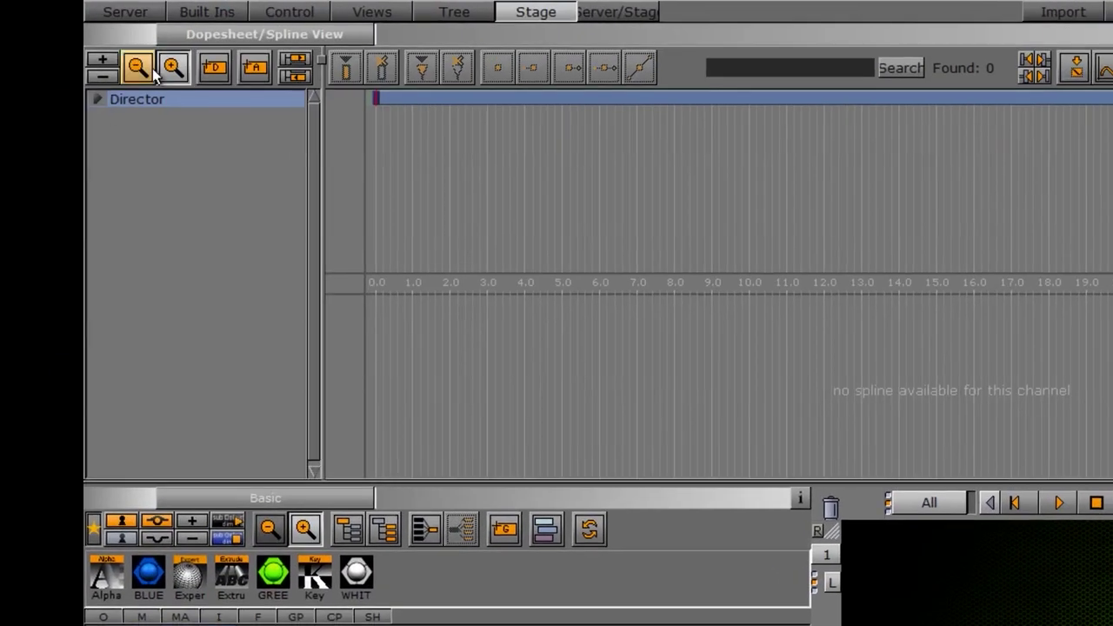
click(96, 99)
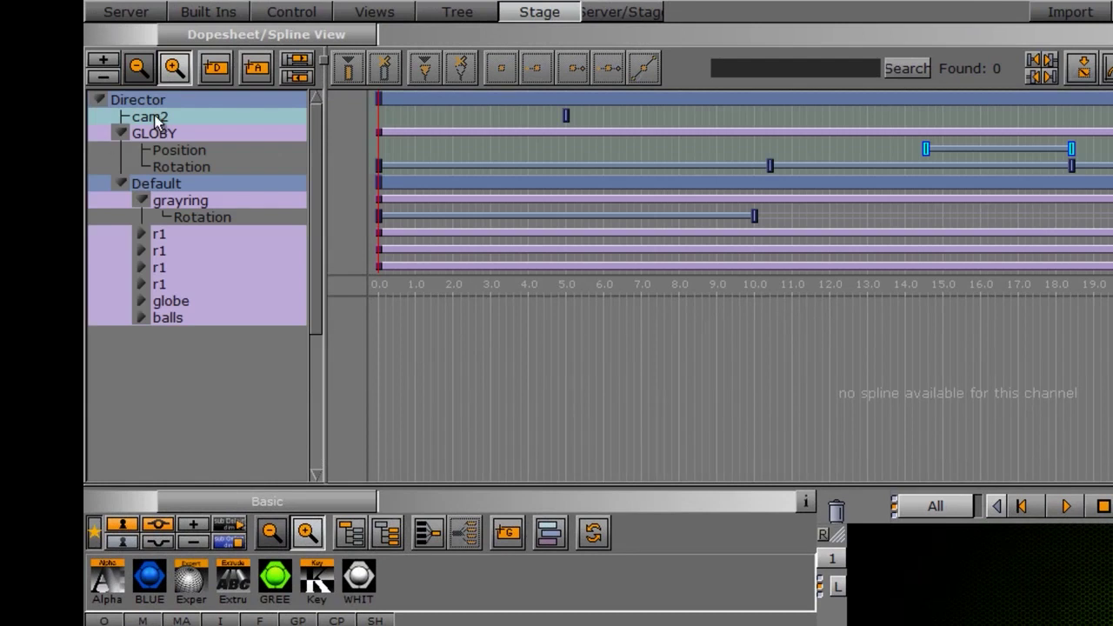
drag(150, 122, 839, 511)
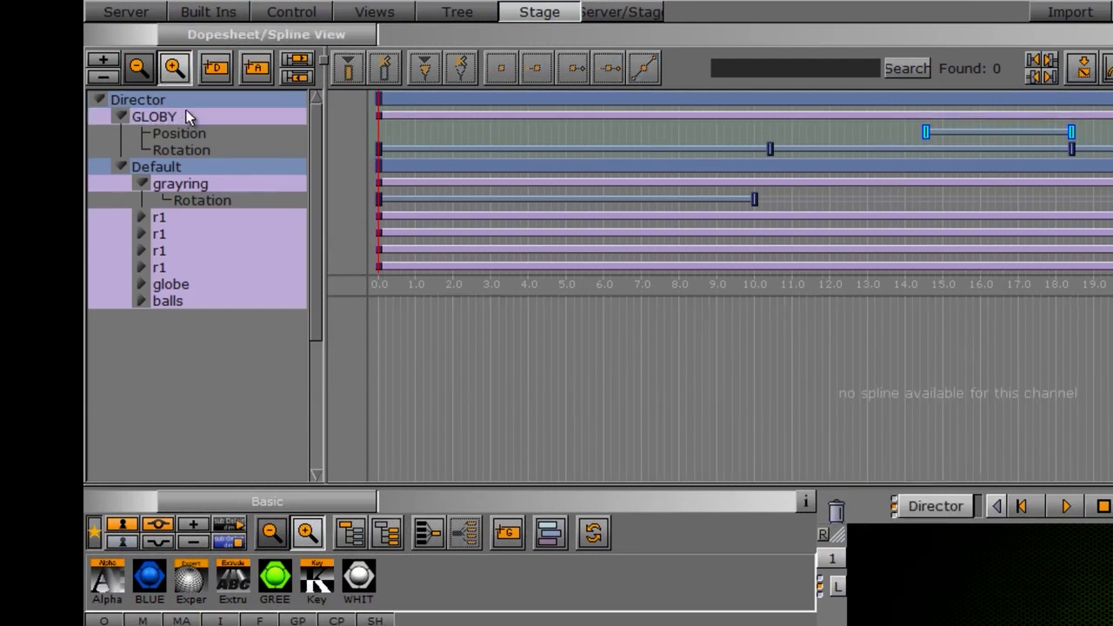
- Move the time marker to about 5 seconds and add an action named cams to the Director
mouse_move(379, 109)
mouse_down()
mouse_move(456, 142)
mouse_move(566, 142)
mouse_up()
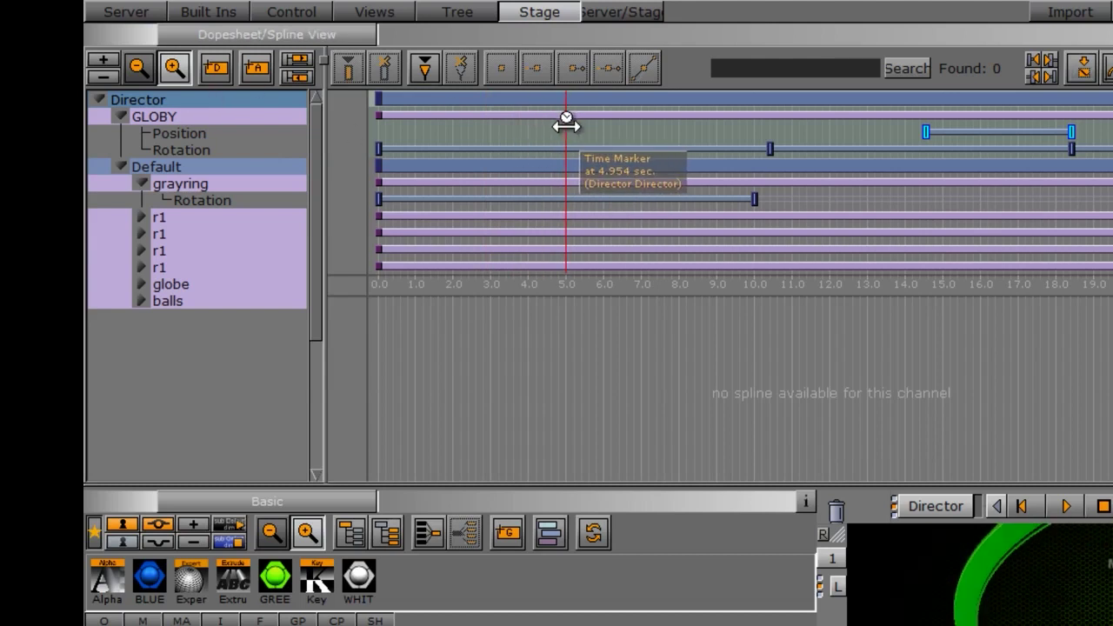
click(255, 69)
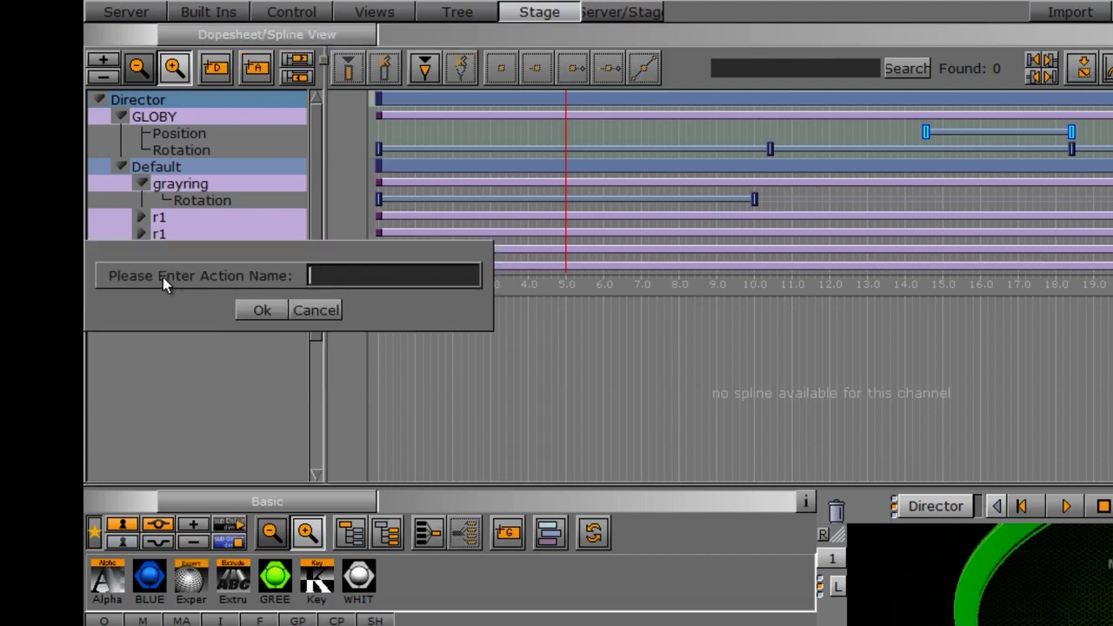
text(c)
click(266, 310)
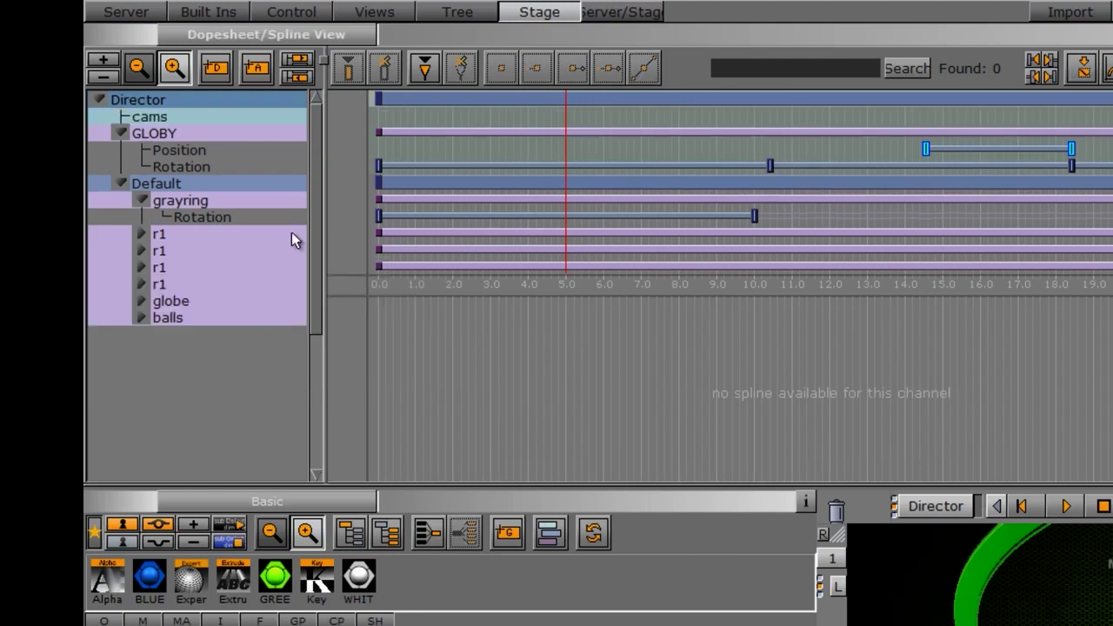
- Add a keyframe to the cams action at 4 seconds, frame 240
click(248, 121)
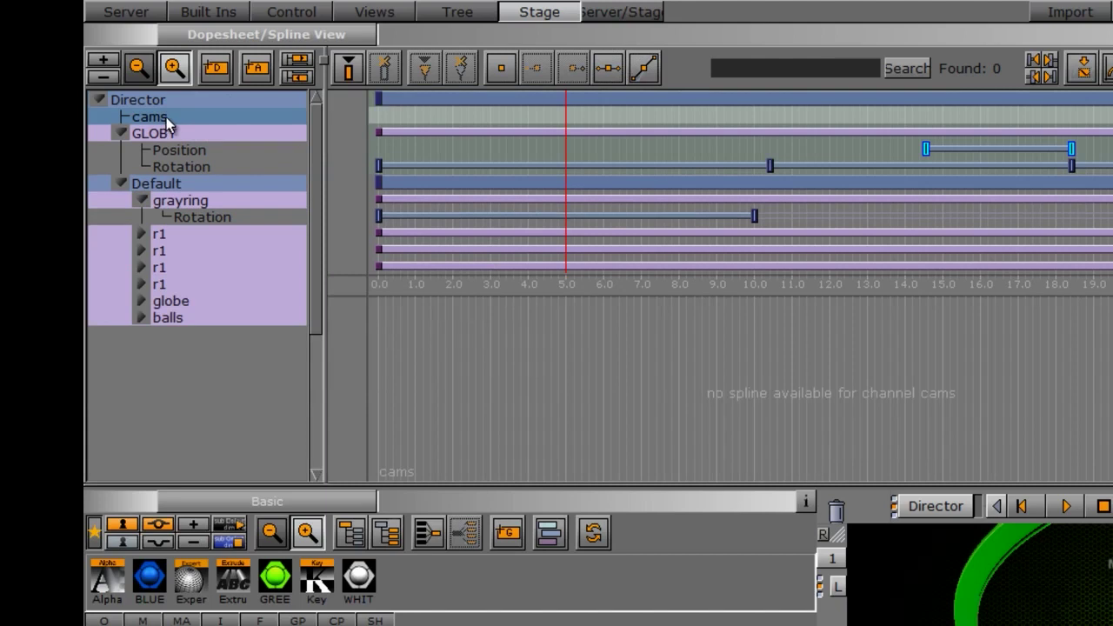
drag(568, 112, 528, 149)
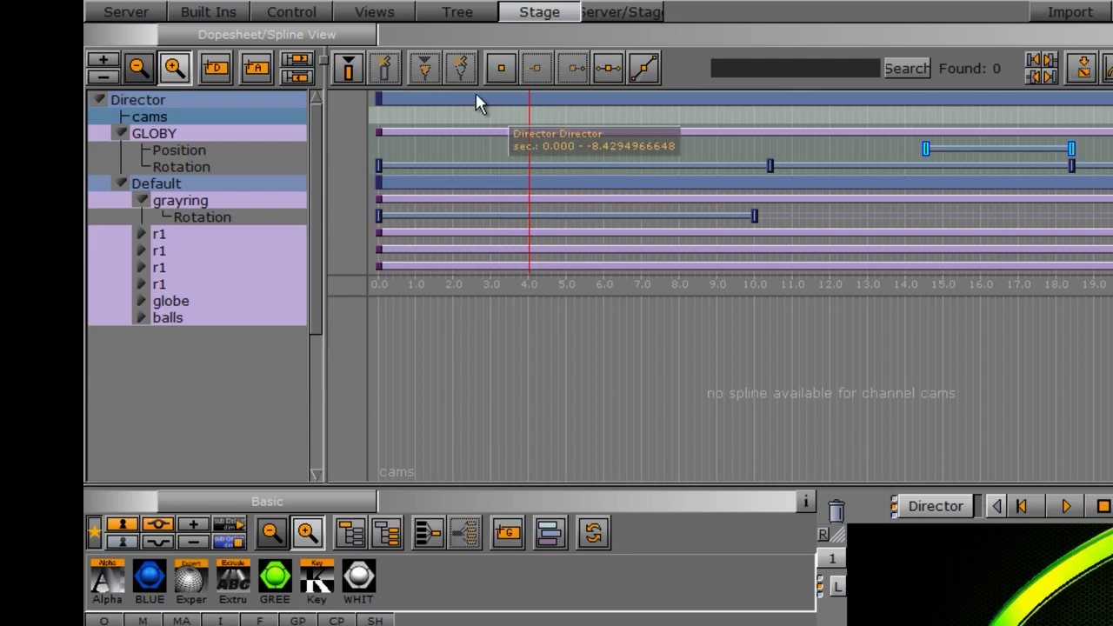
click(349, 73)
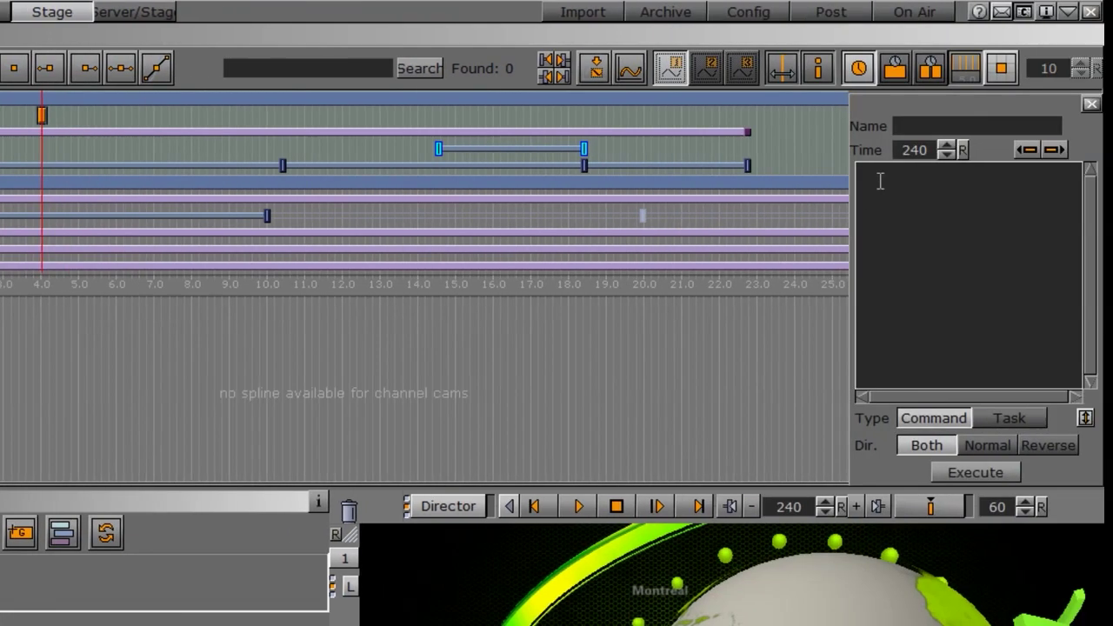
- Enter the command EDITOR*4 SET_CAMERA 2 for the cams keyframe at frame 240
click(1112, 180)
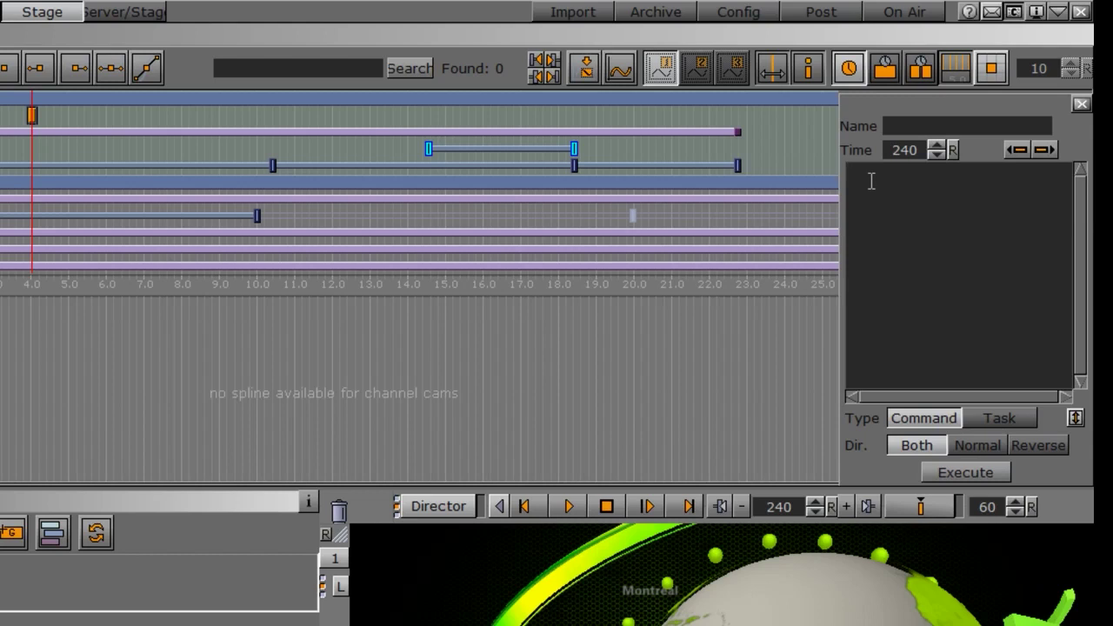
text(EDITOR*4 SET)
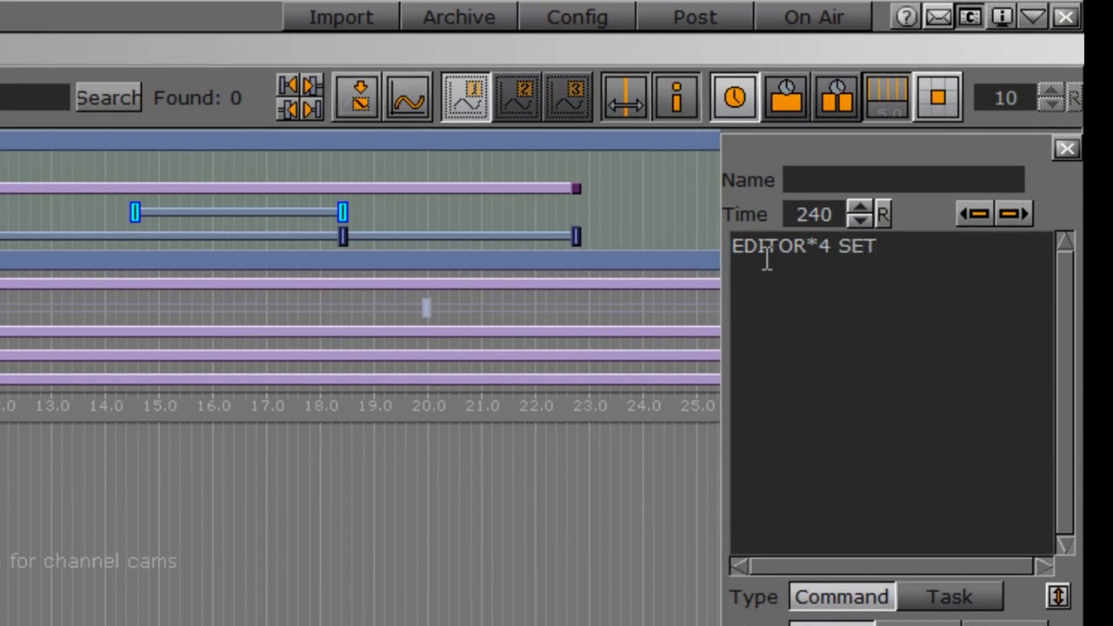
text(_CAMER)
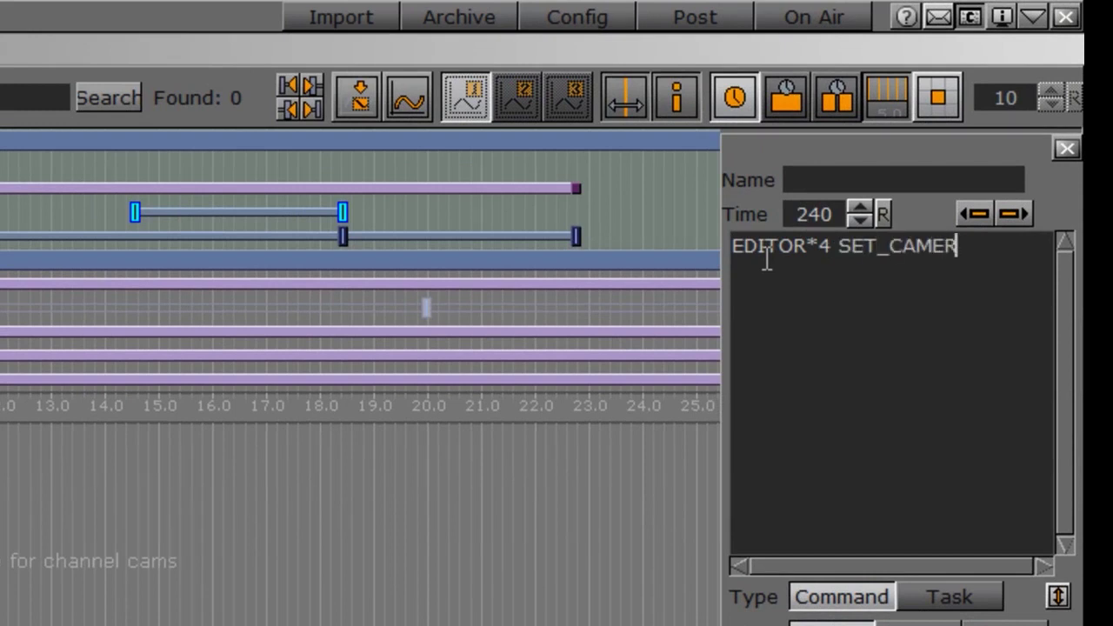
text(2)
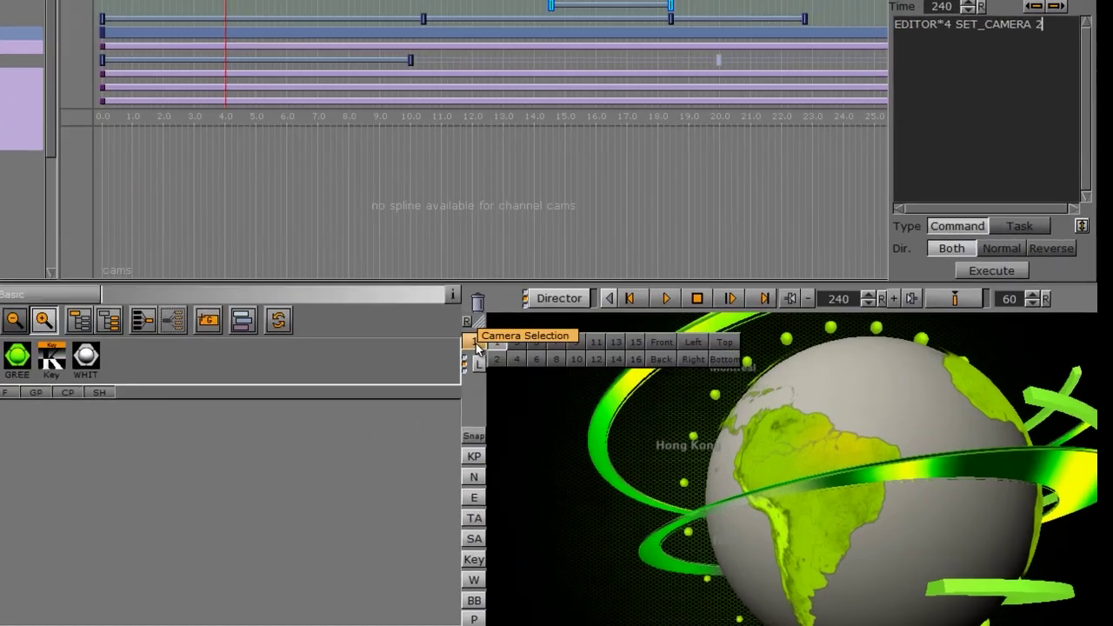
- Display the camera settings and move camera 1 to position X 80, Y 14, Z 483
click(573, 387)
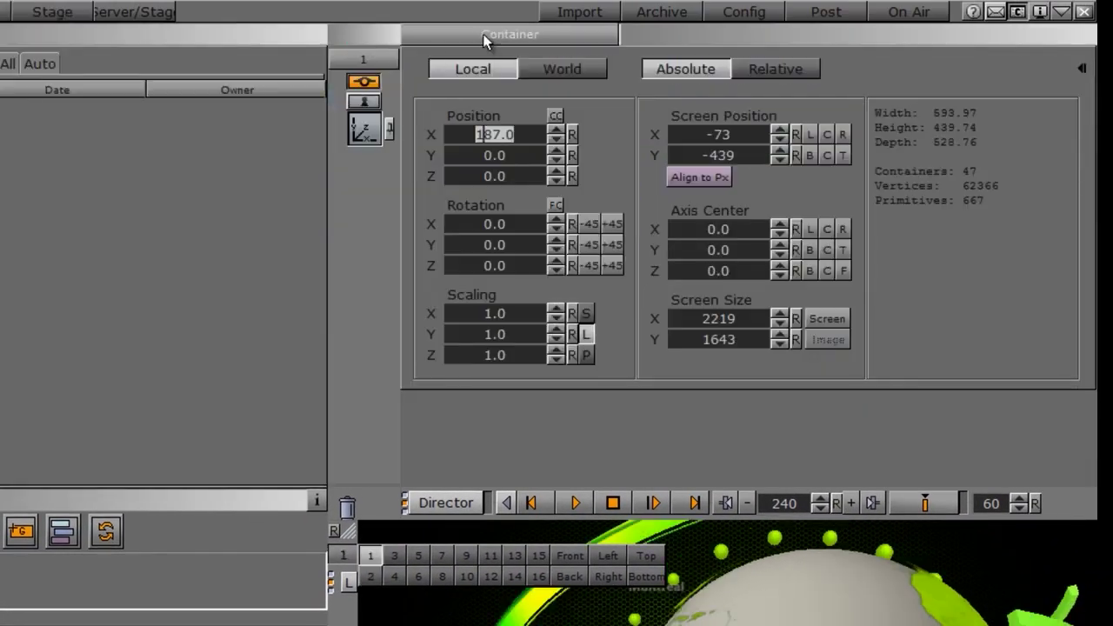
click(482, 34)
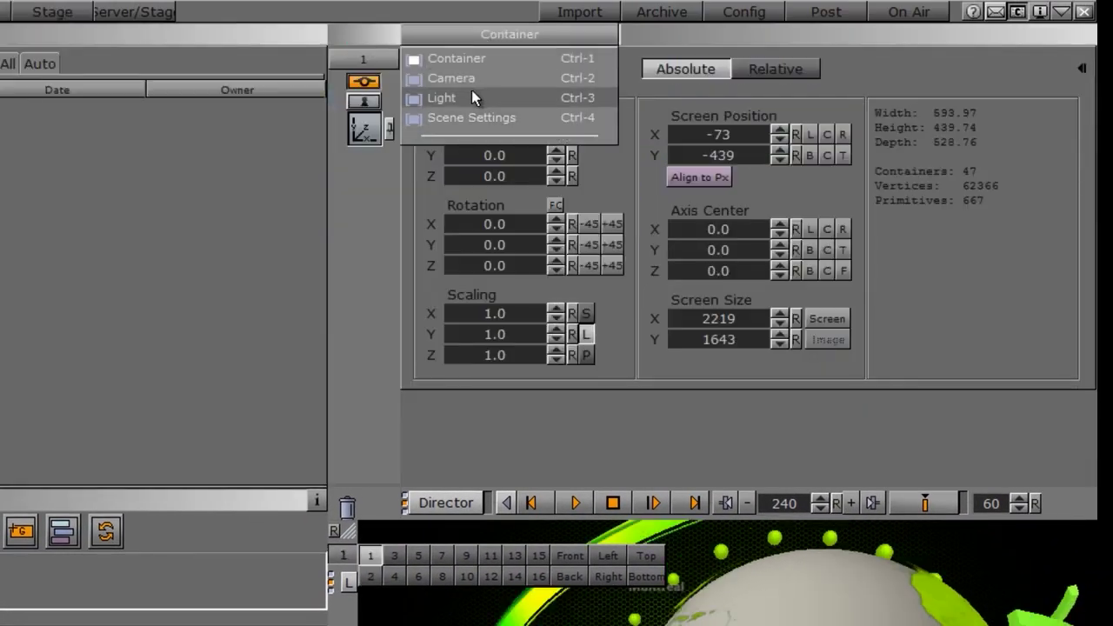
click(459, 119)
click(477, 37)
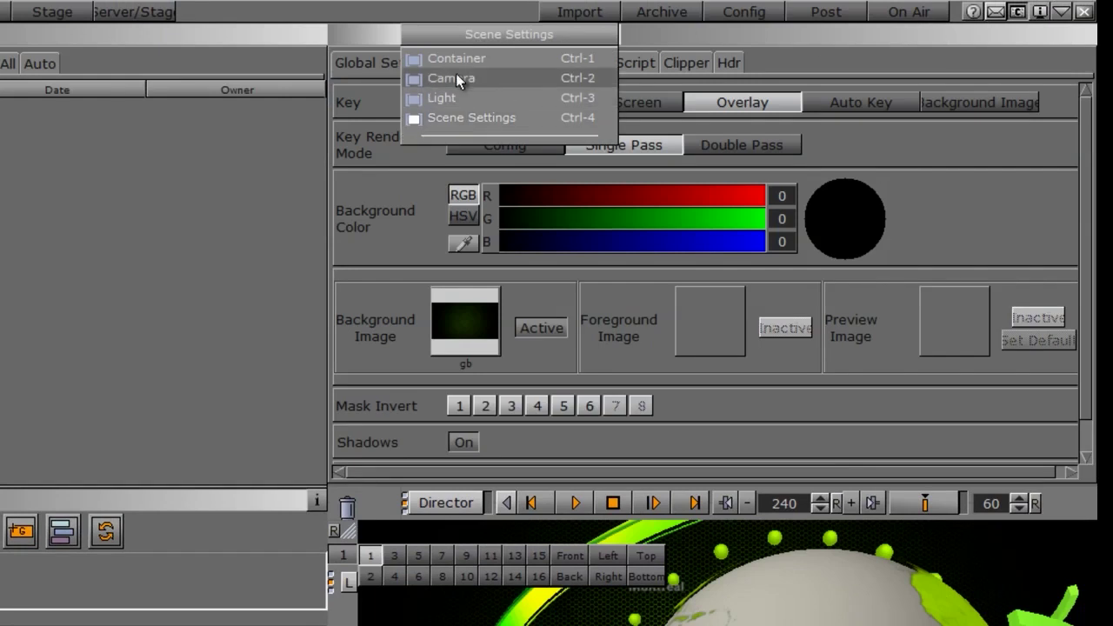
click(457, 76)
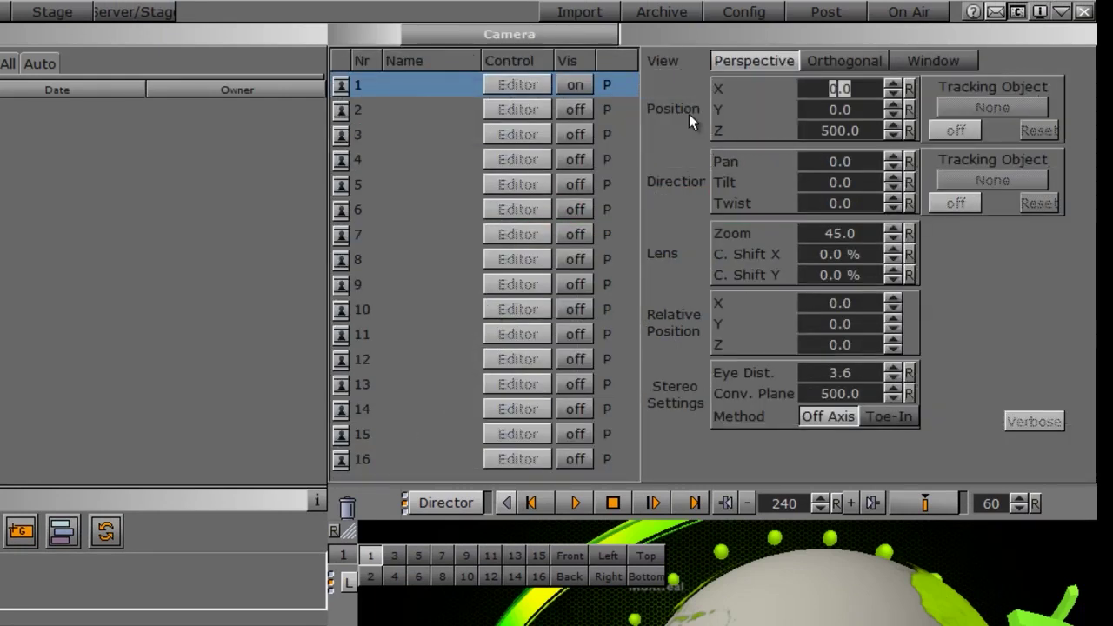
drag(819, 84, 875, 91)
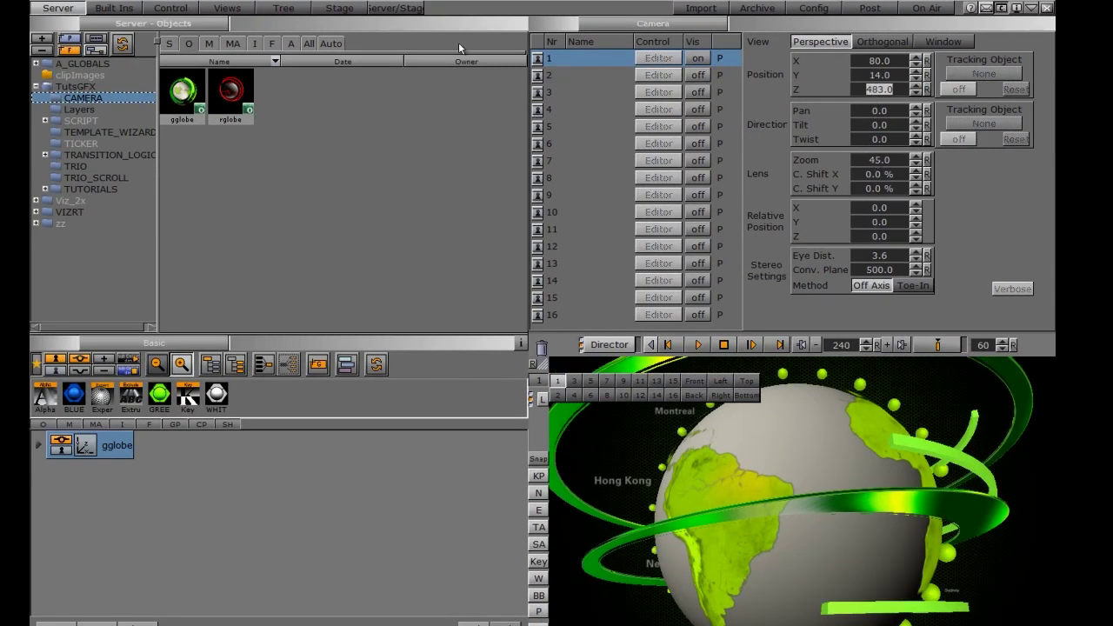
- Select camera 2 in the orthographic views and orbit it beside the globe to about X -542, Z 227 with pan about -60
click(231, 8)
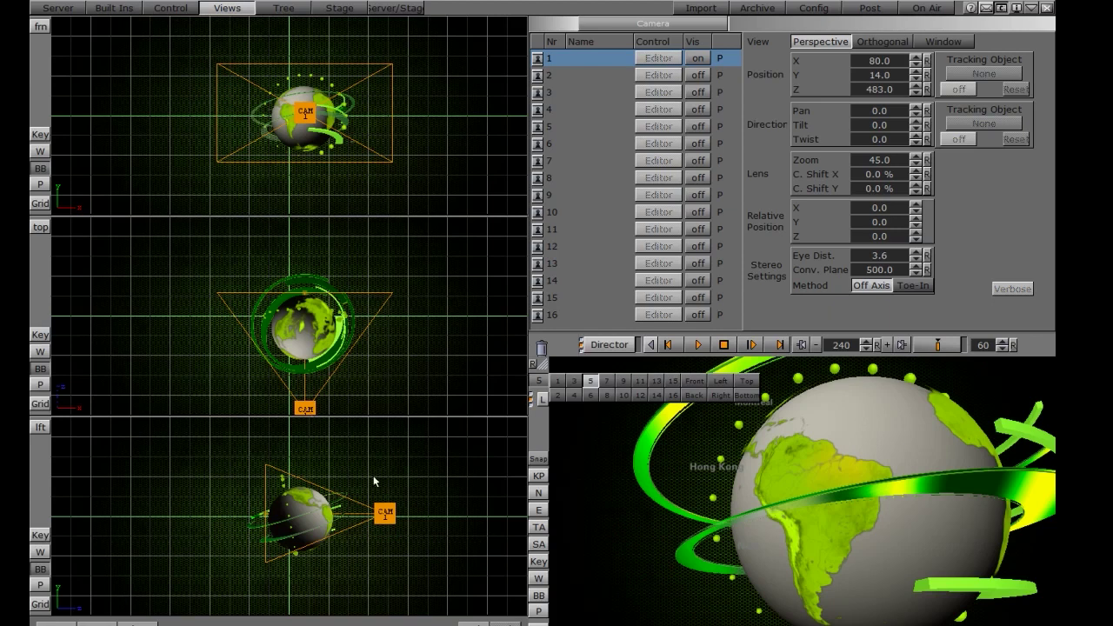
click(557, 395)
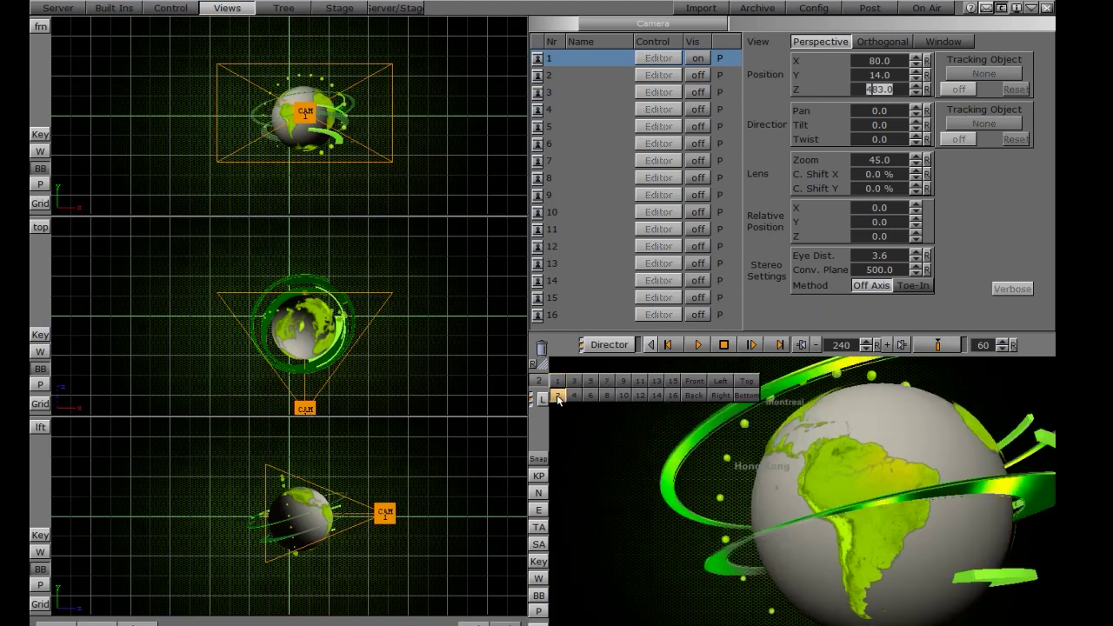
click(615, 77)
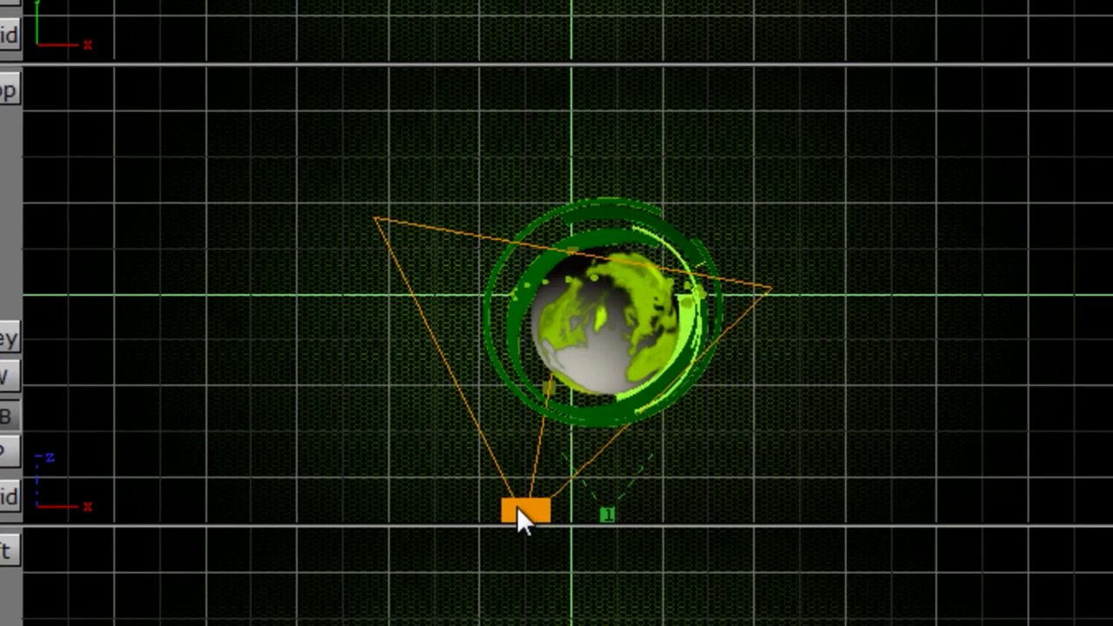
drag(518, 510, 330, 411)
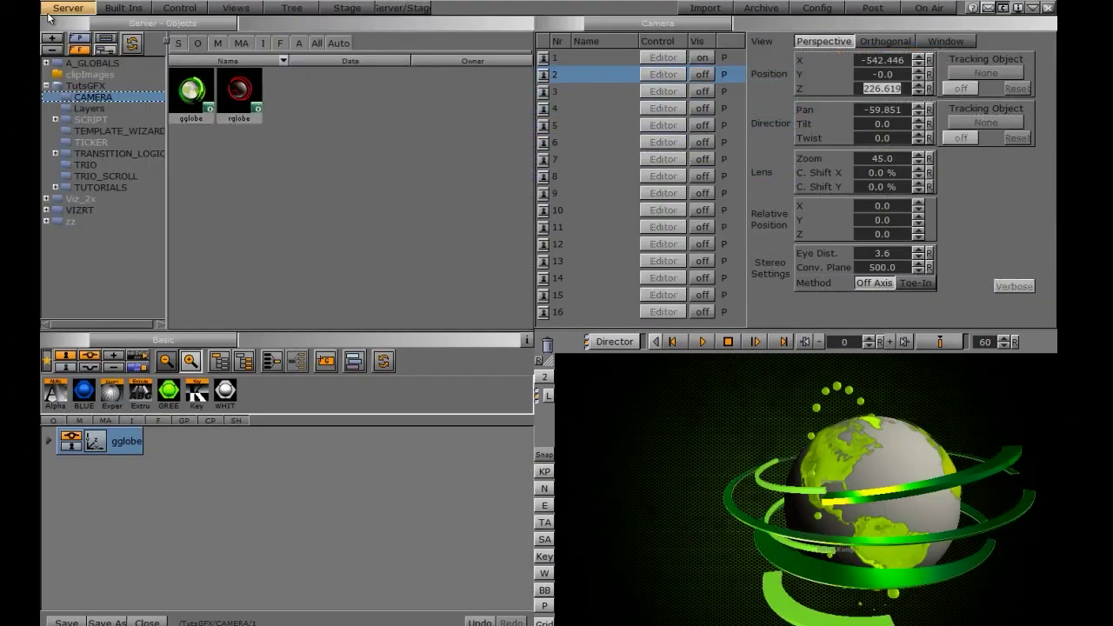
- Show the Stage with camera 1 active and play the Director's animation to check the camera switch
click(339, 8)
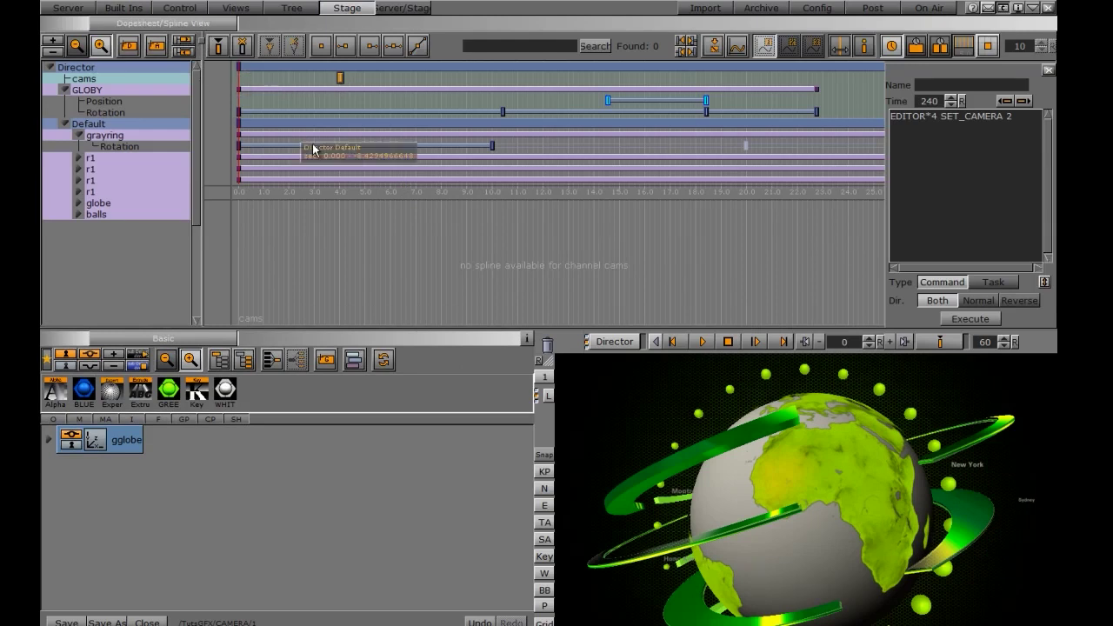
click(544, 377)
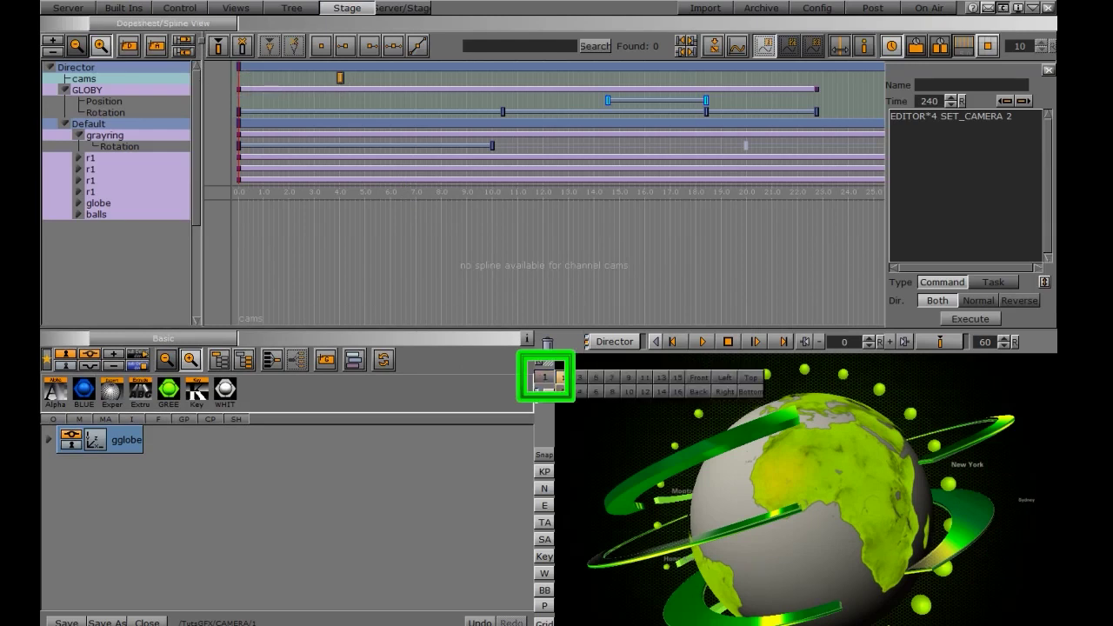
click(544, 380)
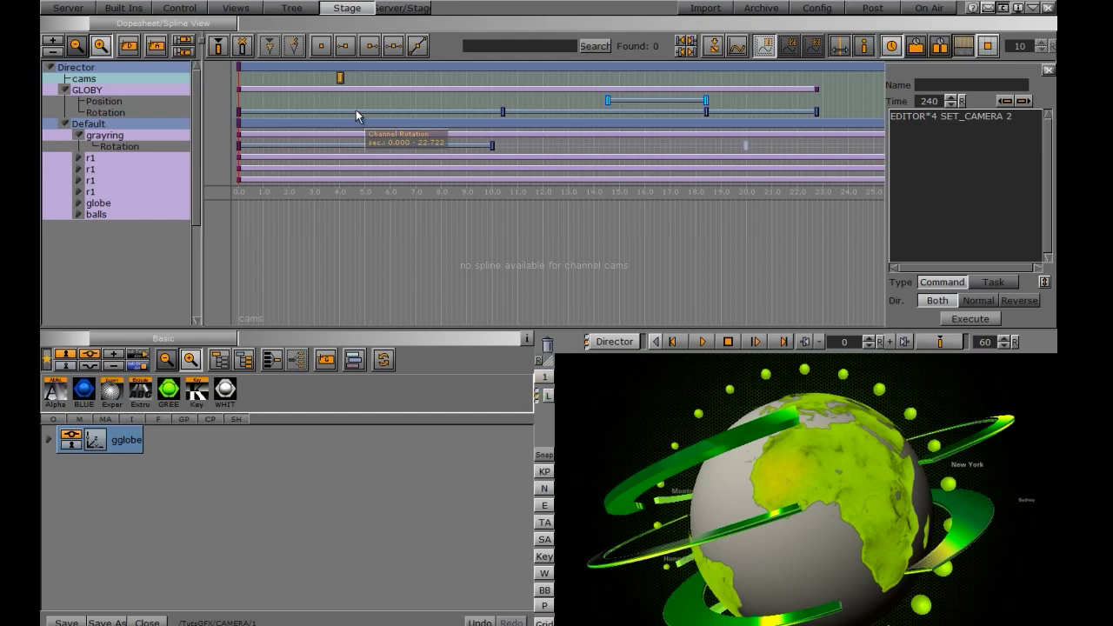
click(702, 341)
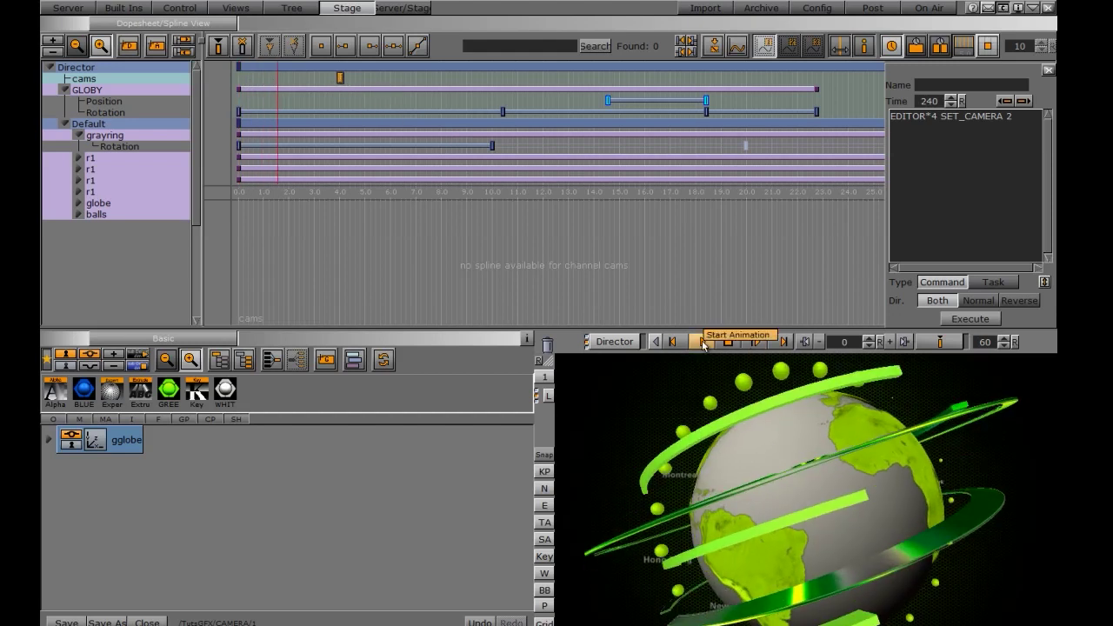
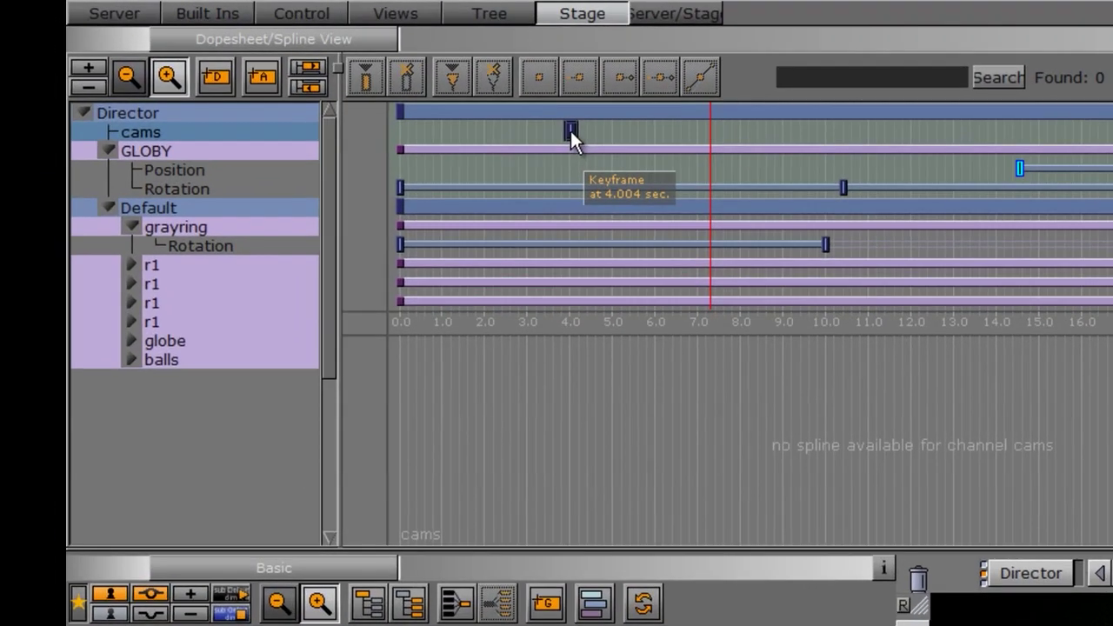
- Copy the cams keyframe to about 7.3 seconds, frame 437, and change its command to EDITOR*4 SET_CAMERA 5
drag(570, 130, 710, 133)
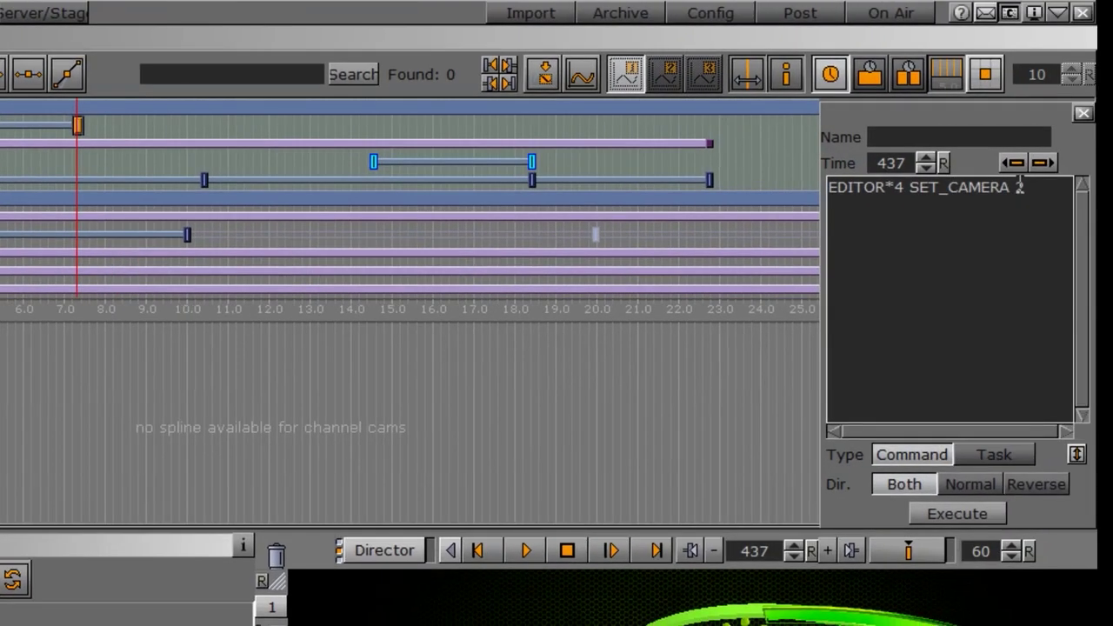
click(101, 148)
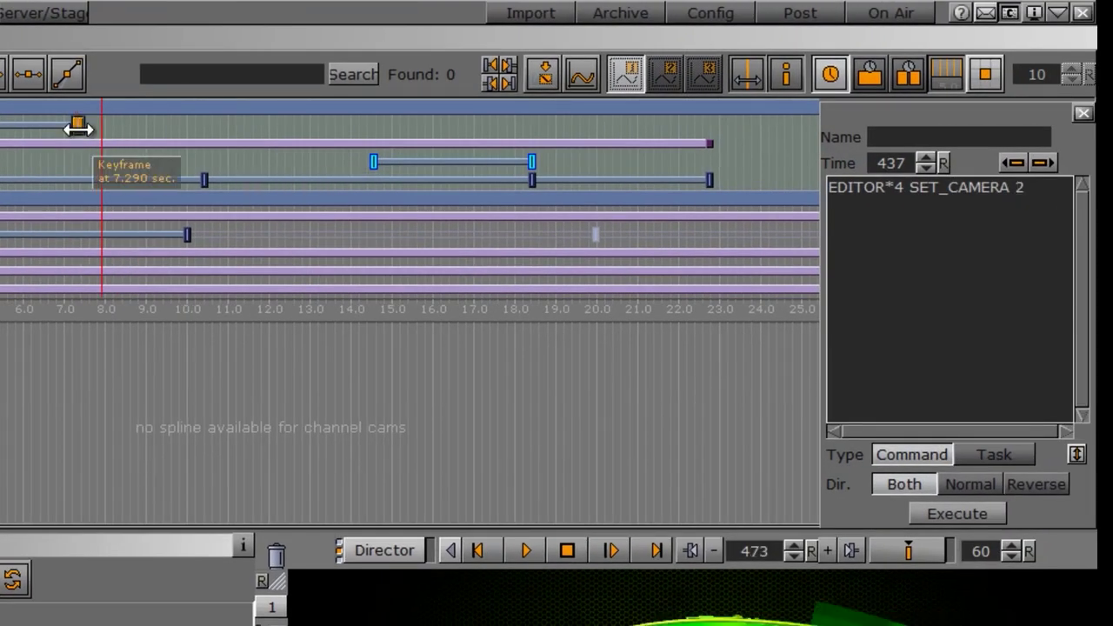
click(1028, 193)
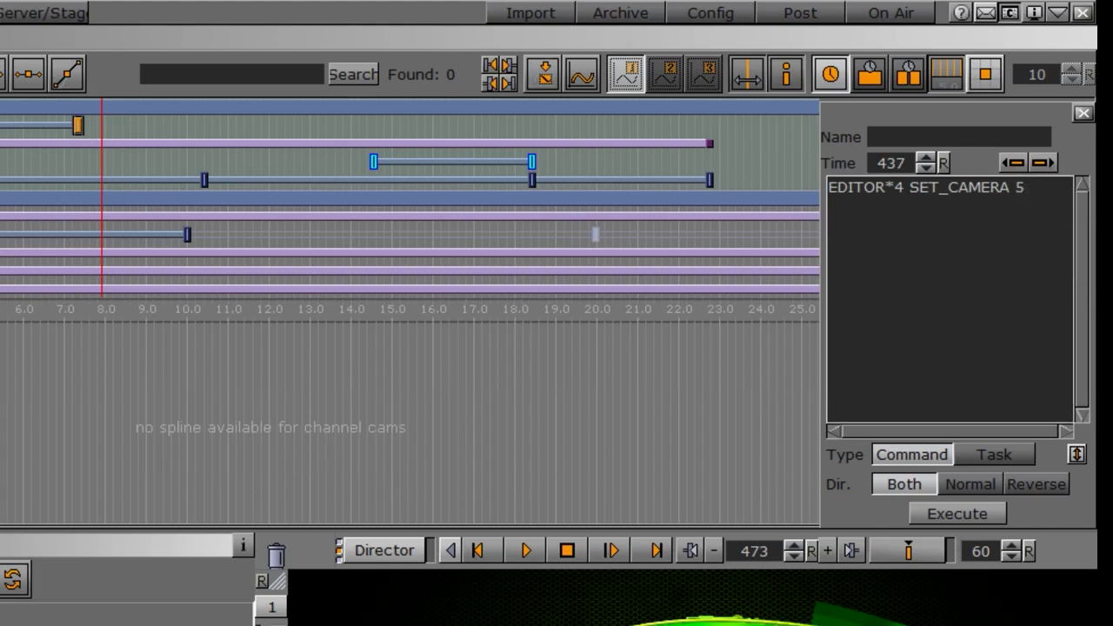
- Raise camera 5 above the globe to about Y 324, Z 252 and tilt it to about -56
click(0, 13)
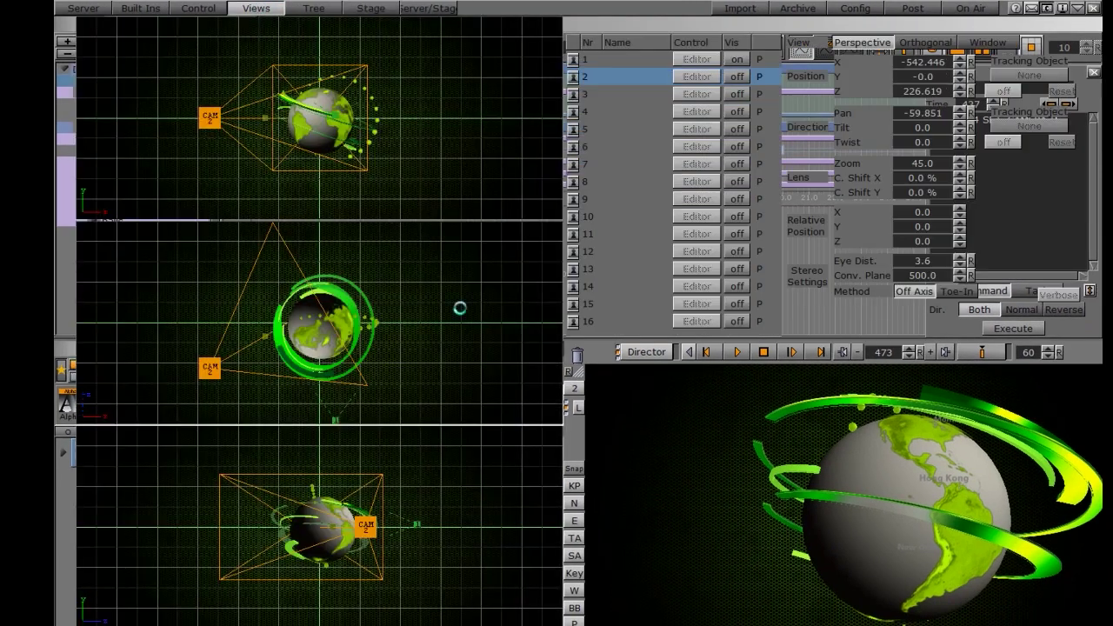
click(587, 129)
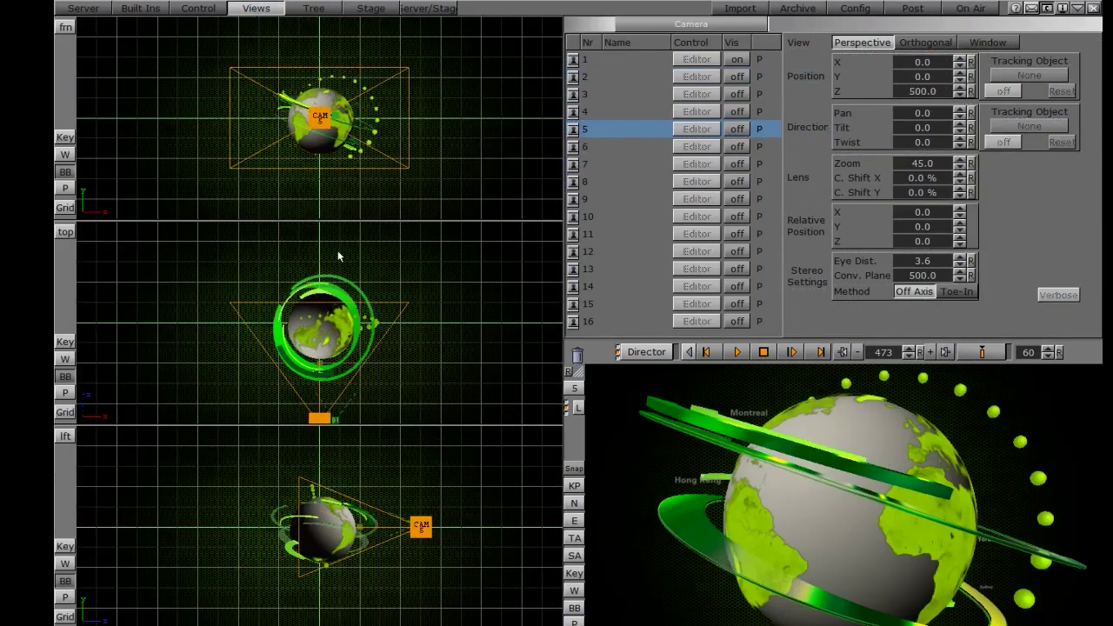
drag(423, 533, 372, 449)
drag(333, 485, 353, 502)
drag(388, 471, 371, 467)
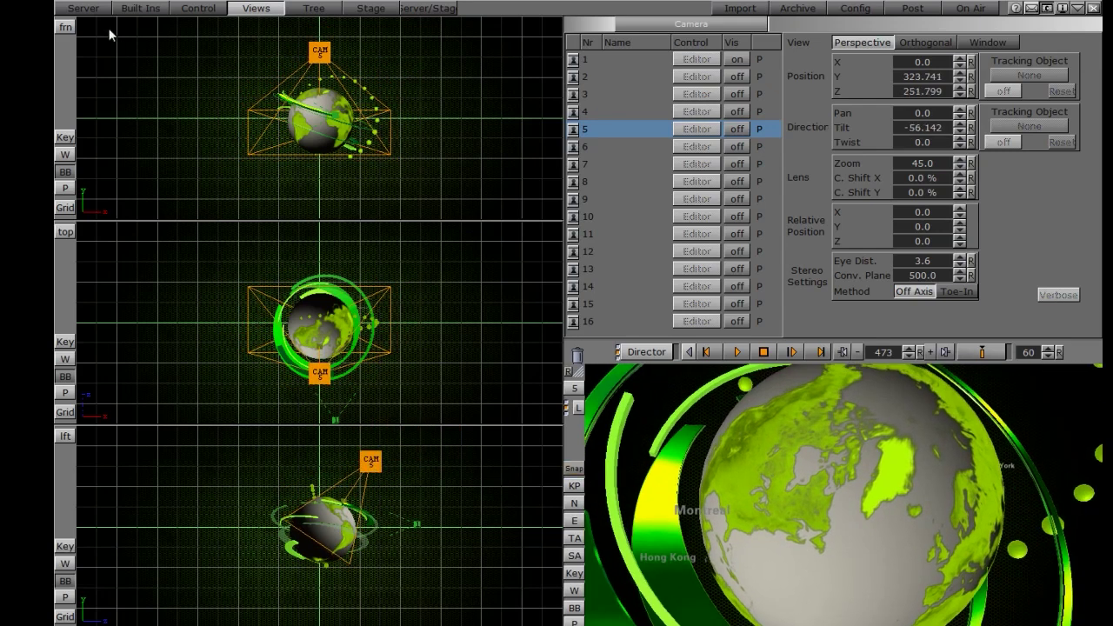
- Return to the Stage and play the Director's animation from frame 0 to check both camera switches
click(83, 8)
click(371, 7)
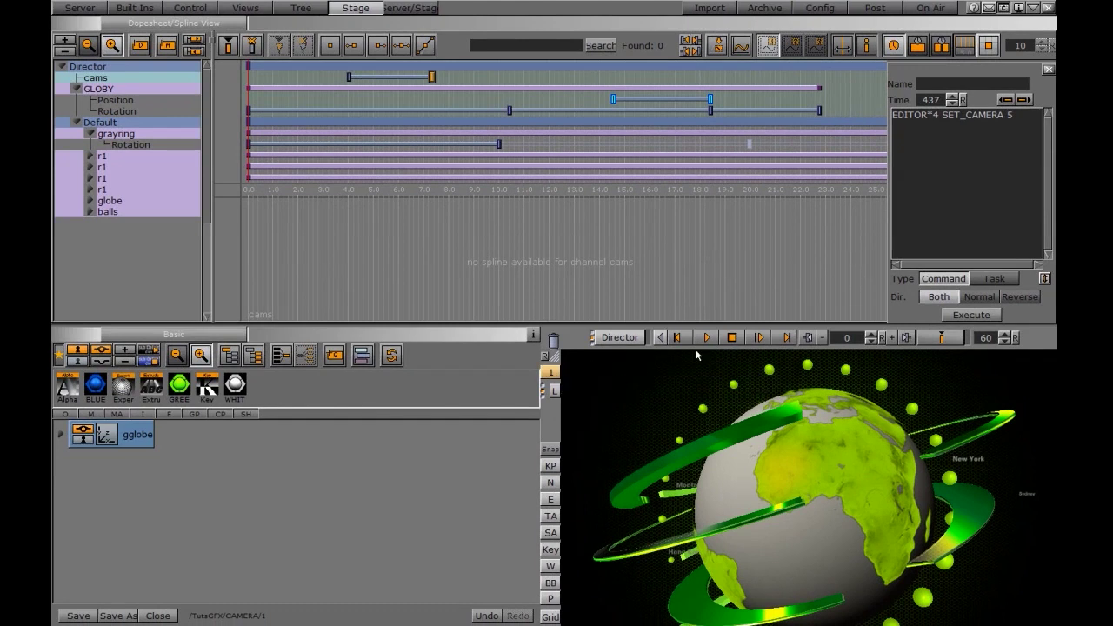
click(709, 338)
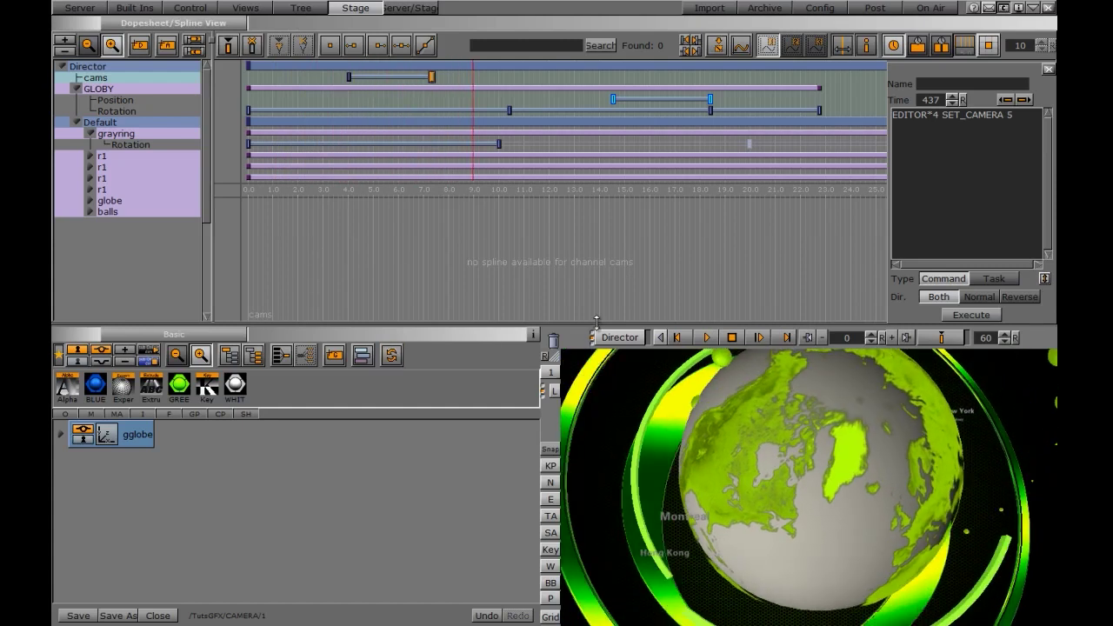
- Stop the Director's animation and close scene 1 without saving its changes
click(734, 337)
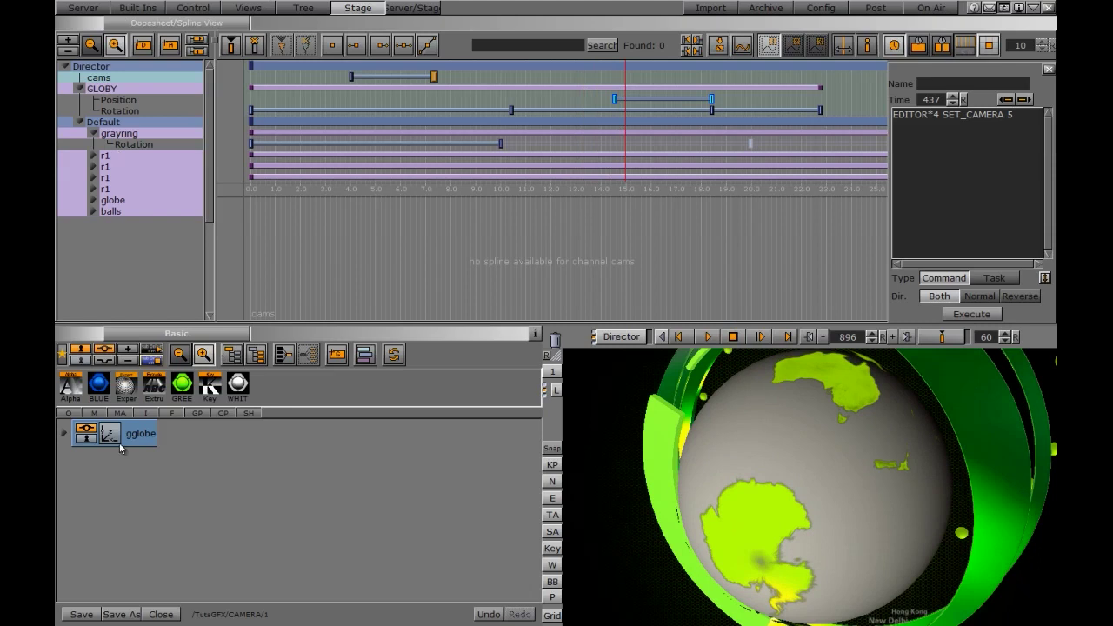
click(160, 614)
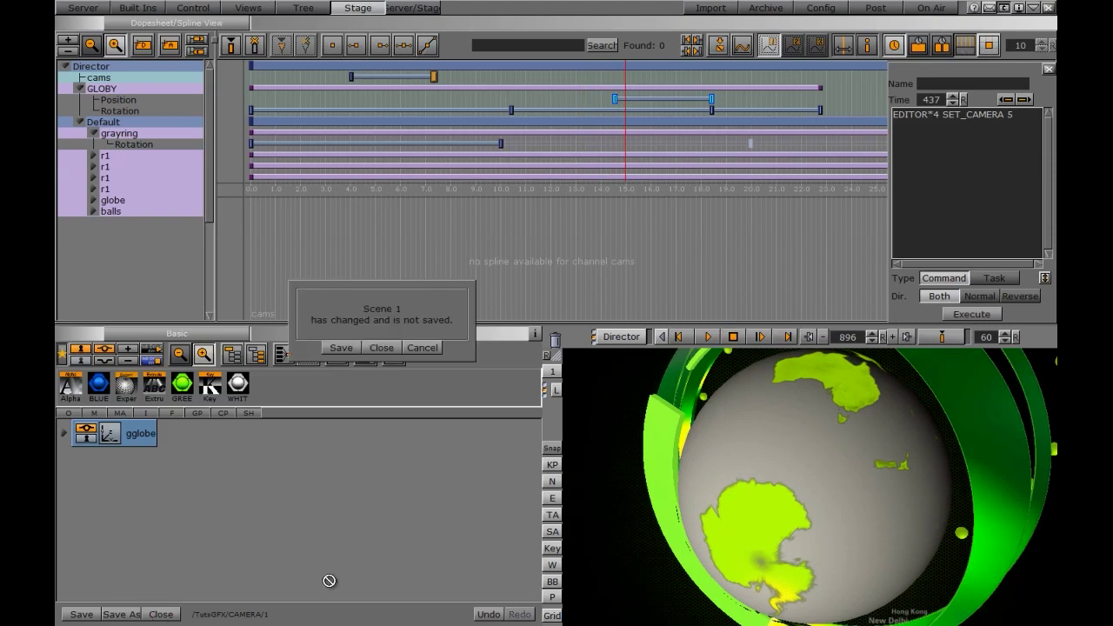
click(381, 347)
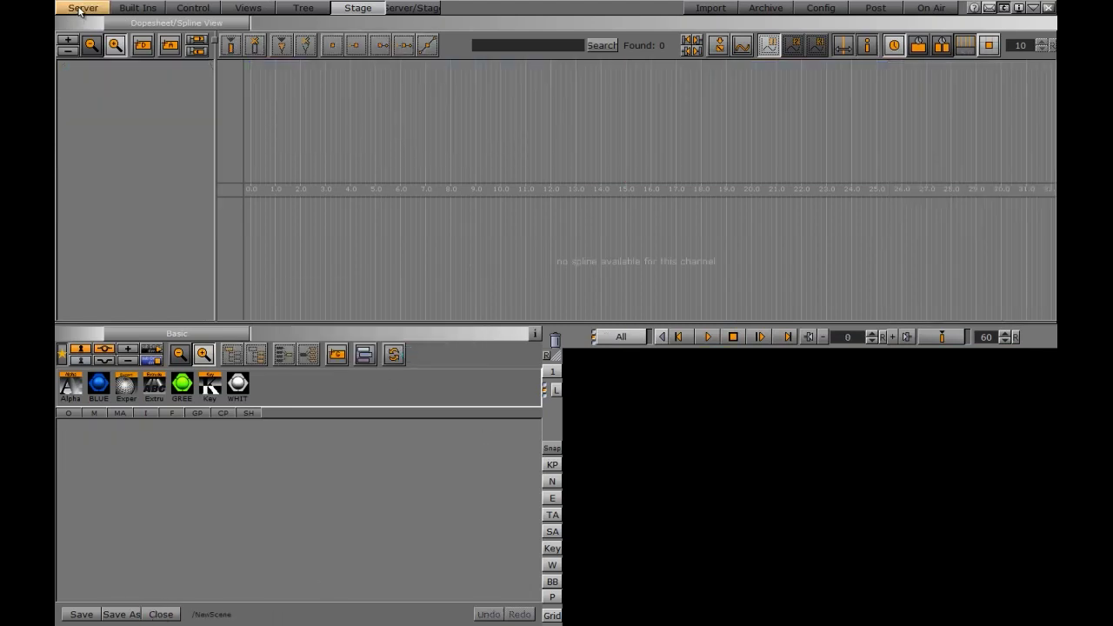
- Set the rb_ image from the CAMERA folder as the new scene's background image in the Scene Settings
click(80, 8)
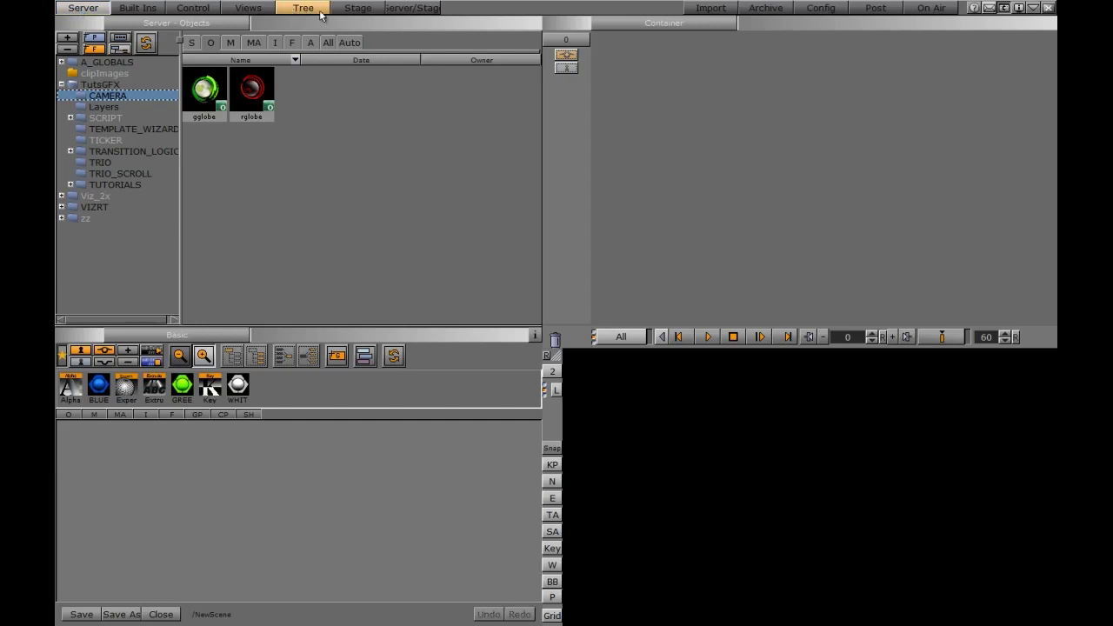
click(655, 27)
click(644, 77)
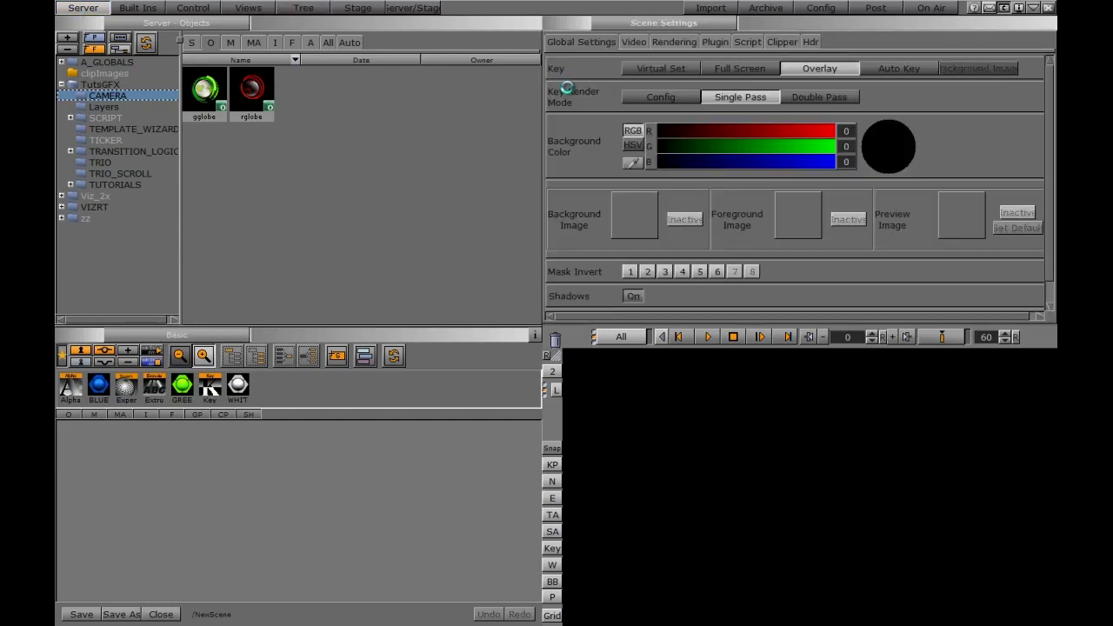
click(273, 43)
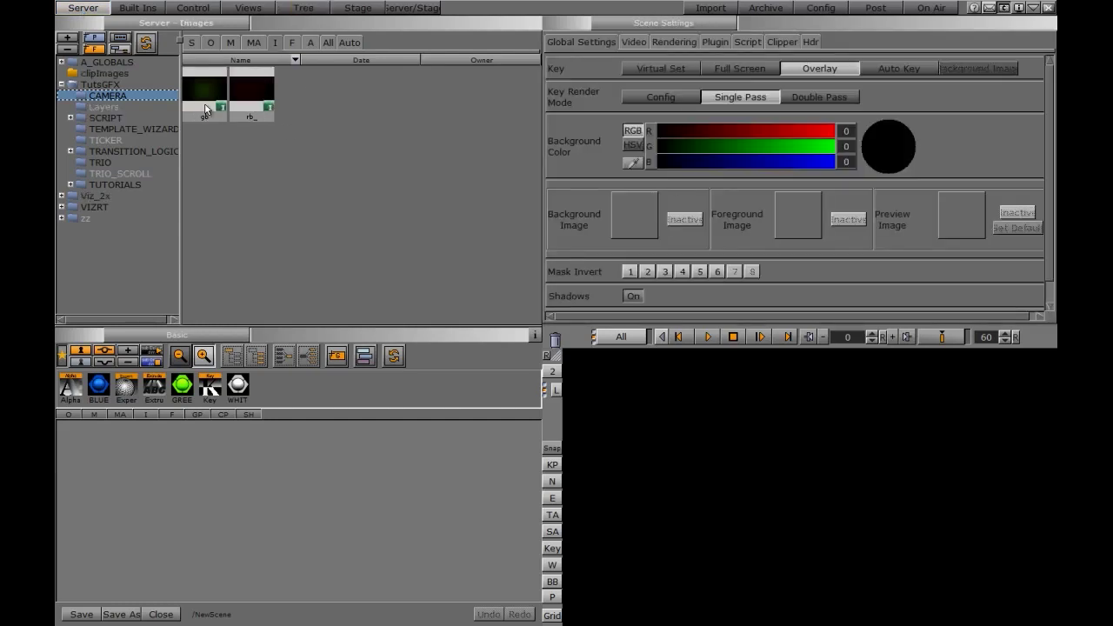
drag(264, 96, 633, 215)
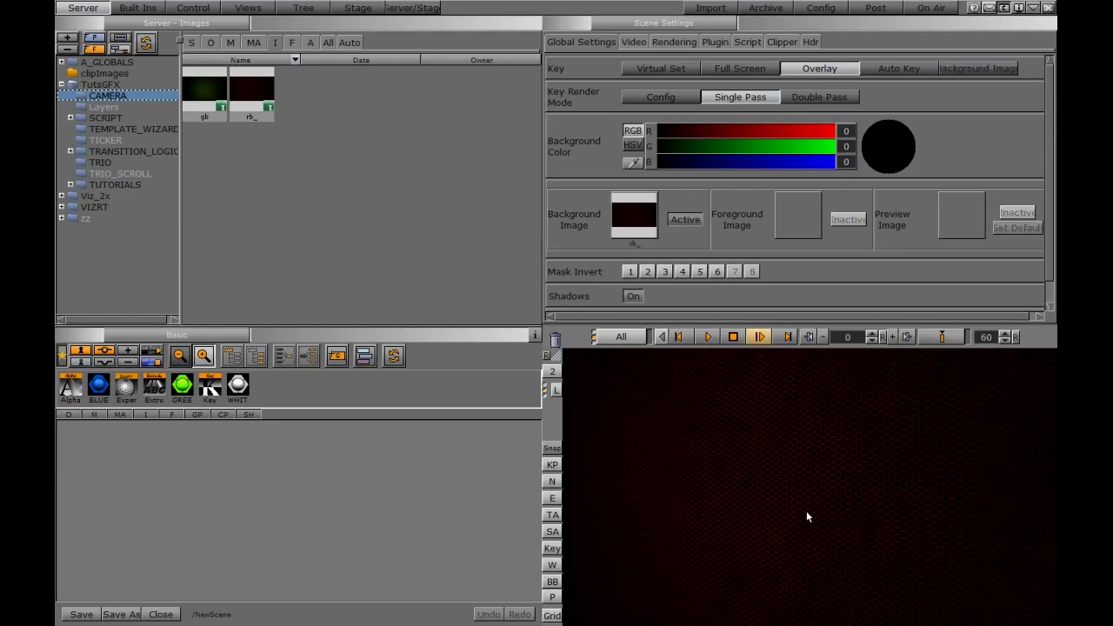
- Add the rglobe object from the CAMERA folder to the scene tree and set its Position X to 139
click(210, 42)
drag(251, 90, 90, 533)
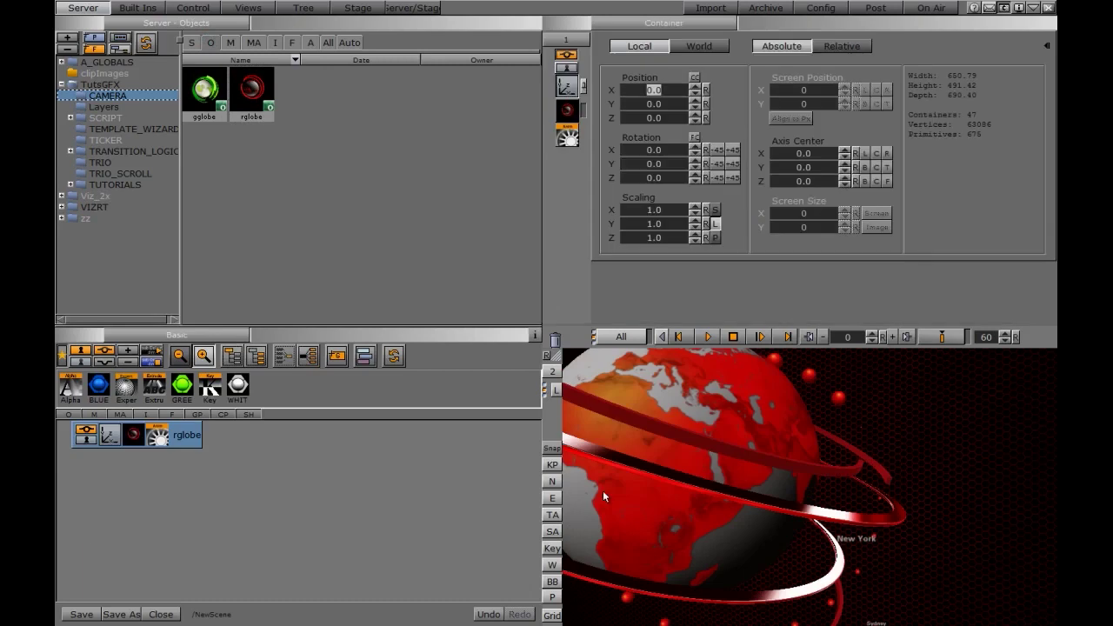
drag(626, 97, 720, 116)
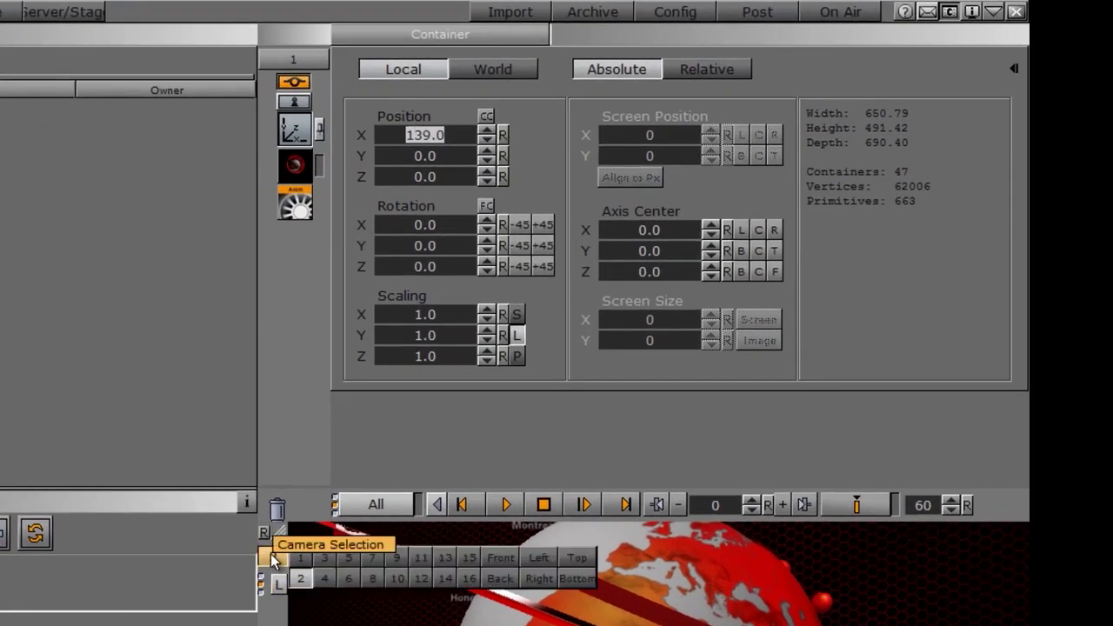
- Keyframe camera 1 moving from about X -511, Z 266, pan -63 to about X -83, Z 507, pan -5
click(439, 35)
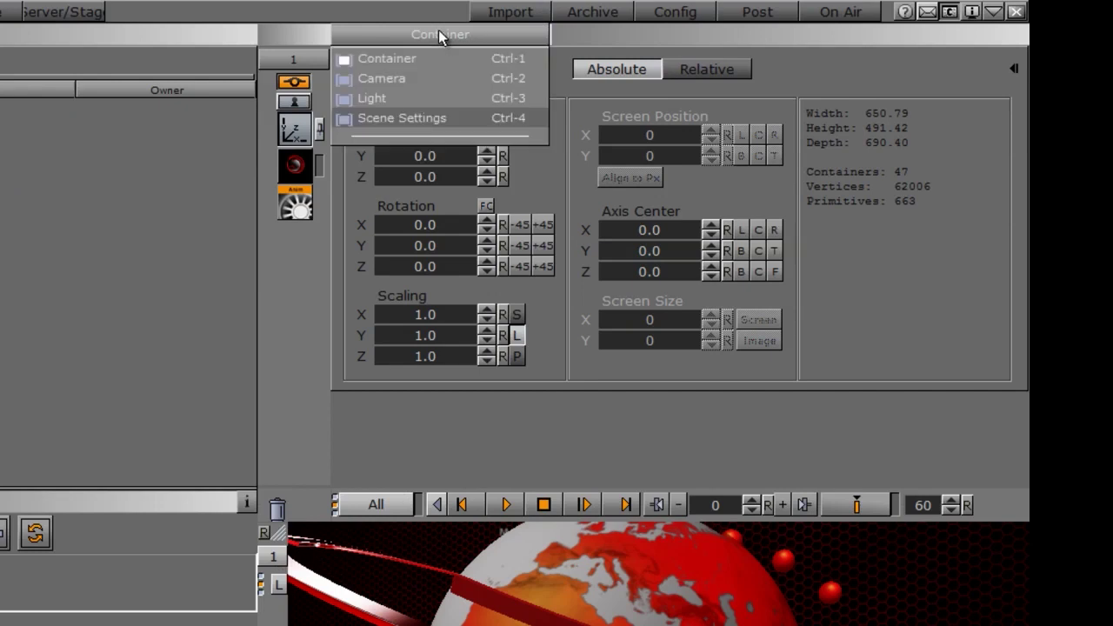
click(395, 78)
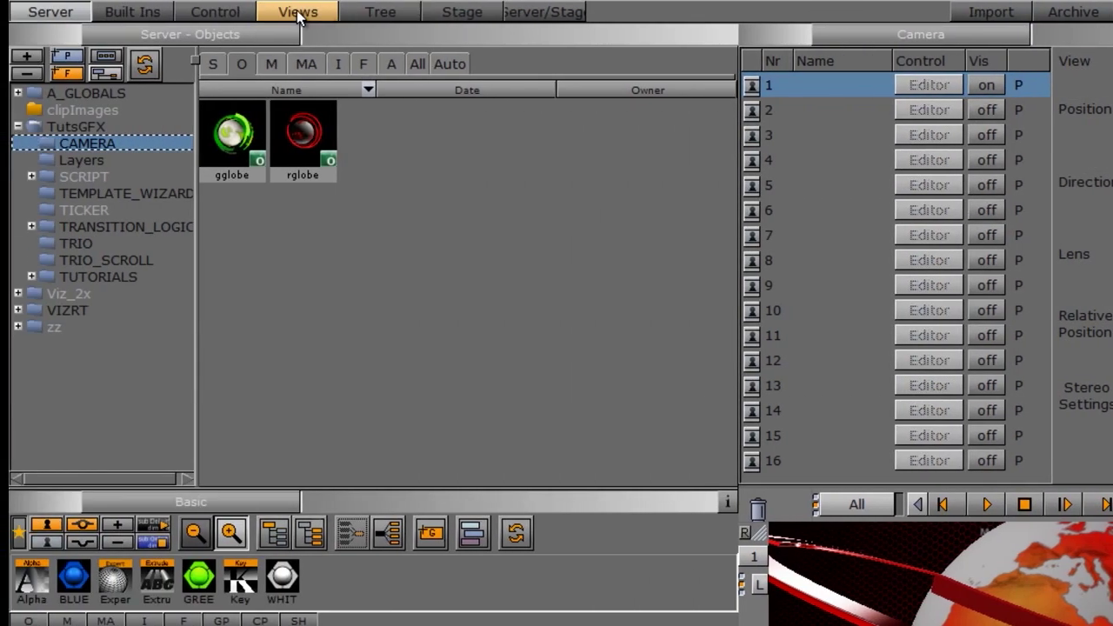
click(297, 13)
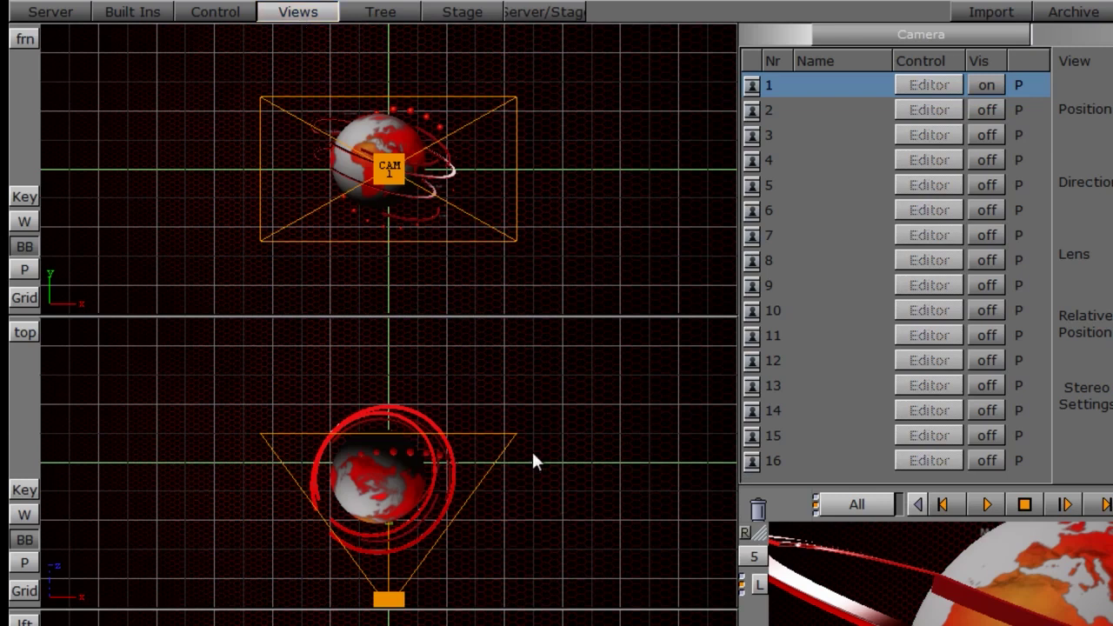
drag(389, 599, 226, 519)
drag(304, 476, 324, 497)
drag(236, 539, 238, 541)
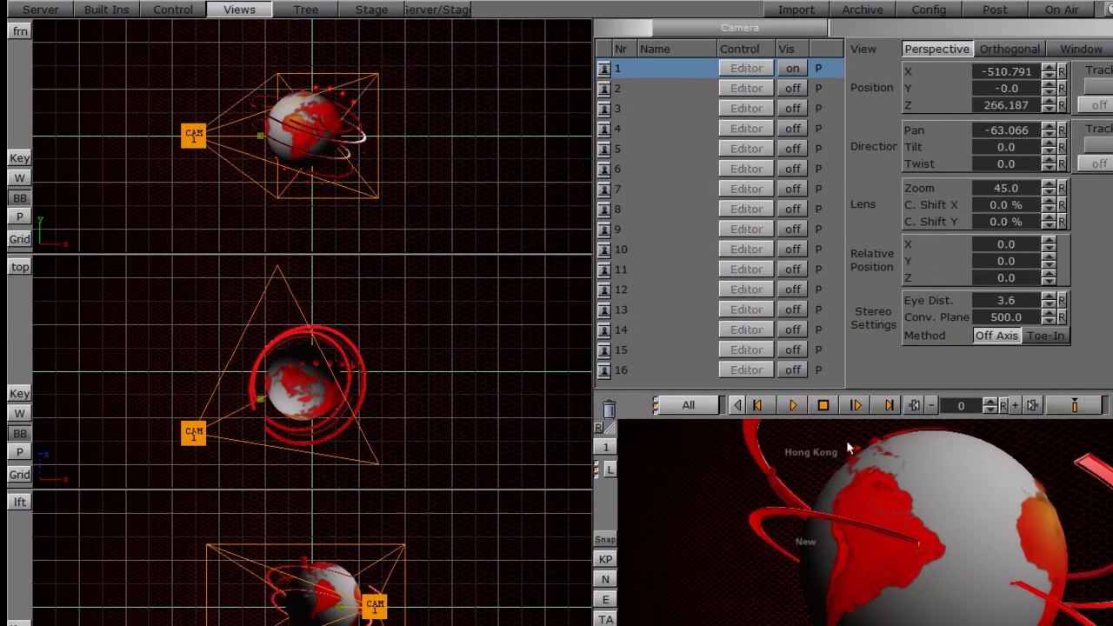
drag(195, 438, 297, 426)
click(1075, 407)
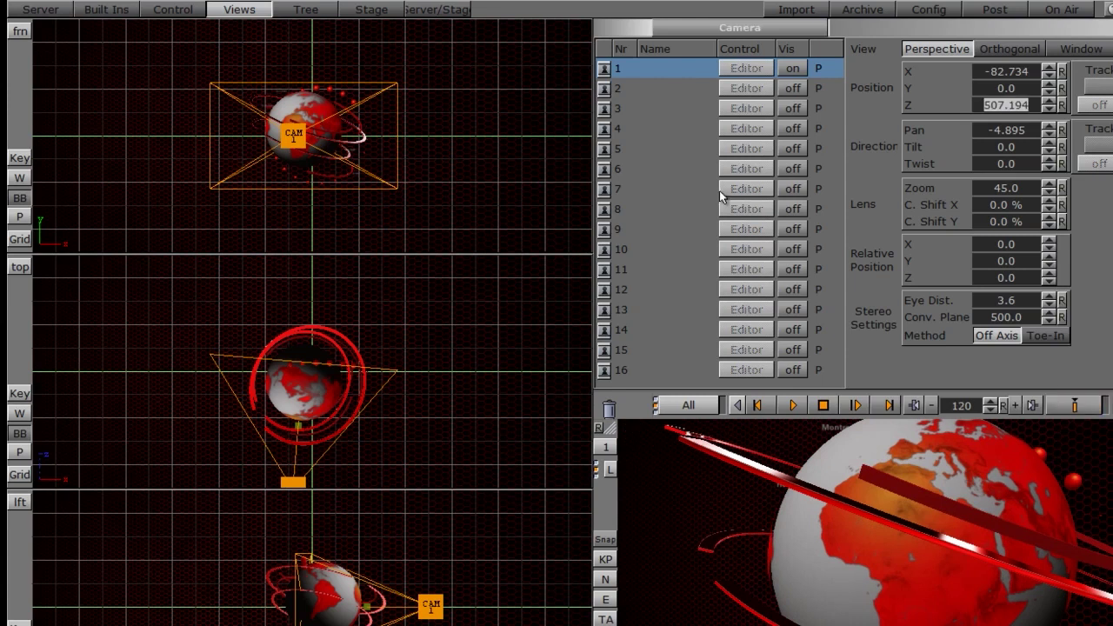
- Raise camera 2 above the globe to about Y 356, Z 450, tilt it to about -39 and keyframe it at frame 120
click(624, 87)
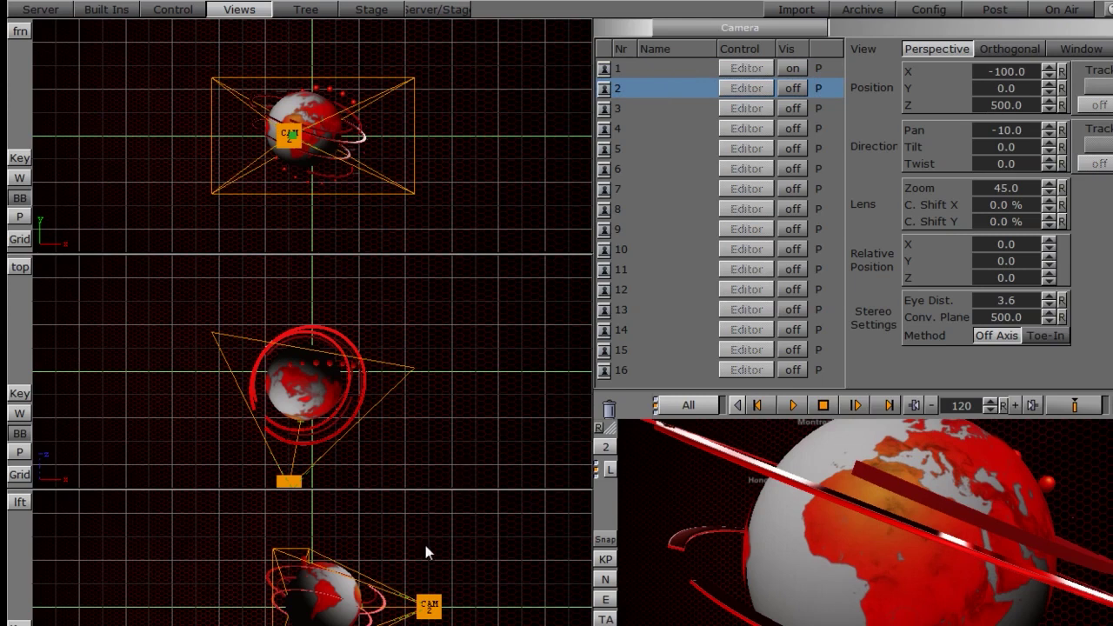
drag(431, 611, 404, 513)
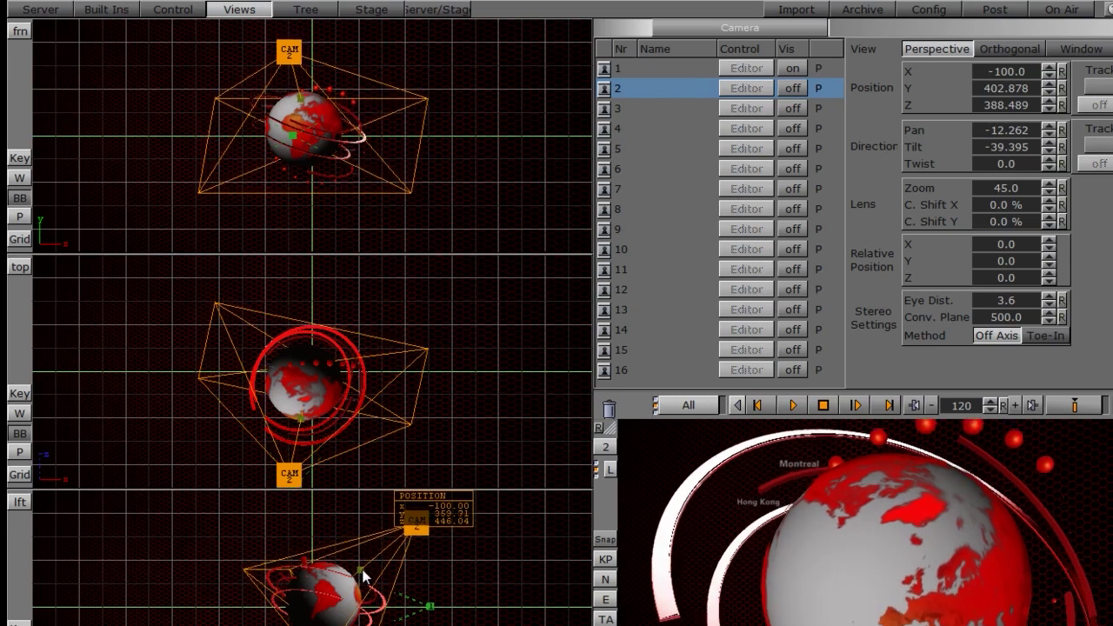
click(1073, 408)
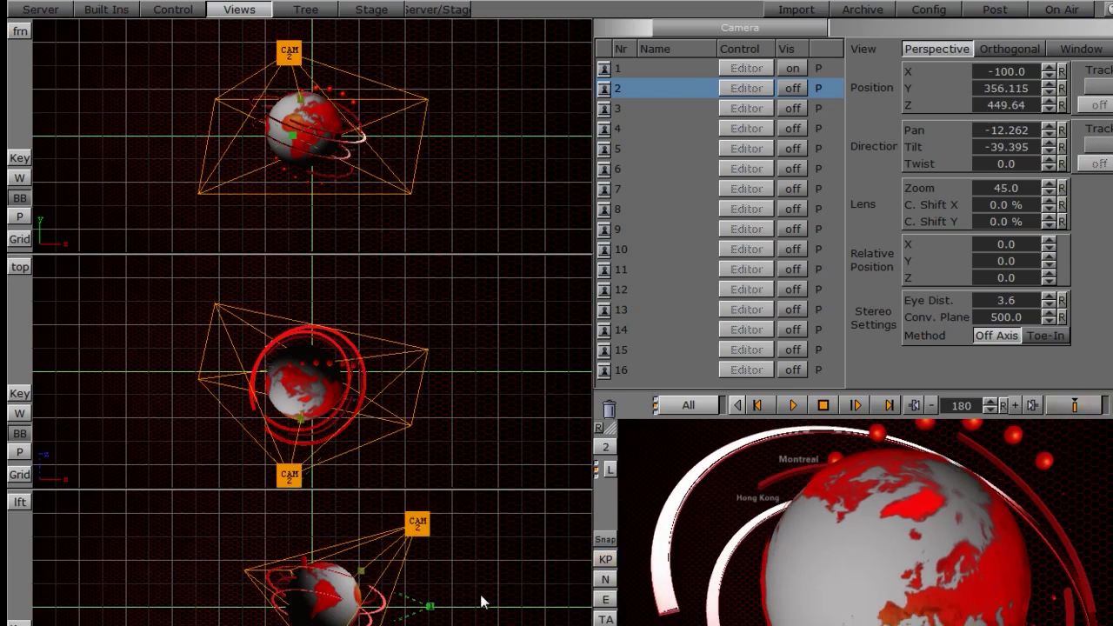
- Lower camera 2 below the globe to about Y -212, Z 338, tilt about 32, keyframe it and scrub back to frame 96
drag(424, 525, 405, 625)
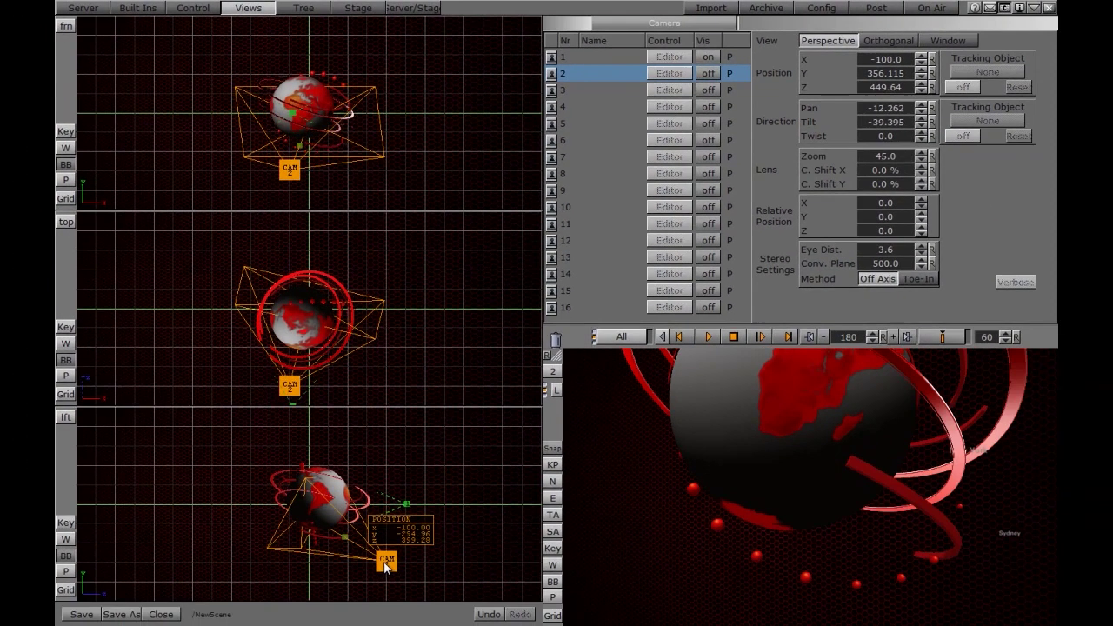
drag(386, 567, 372, 569)
click(342, 542)
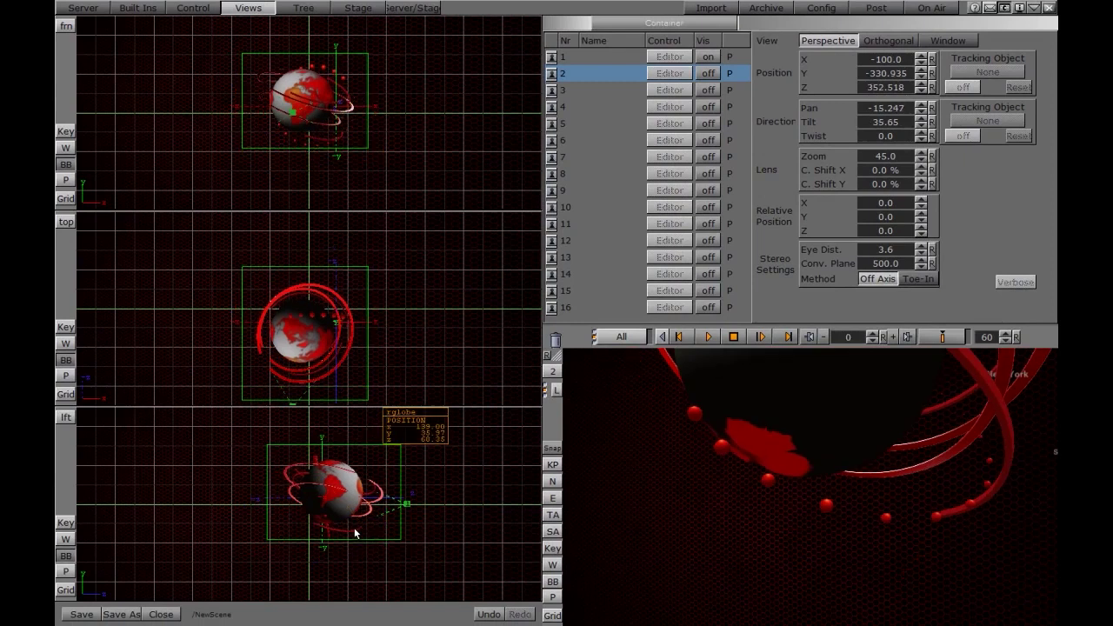
click(489, 611)
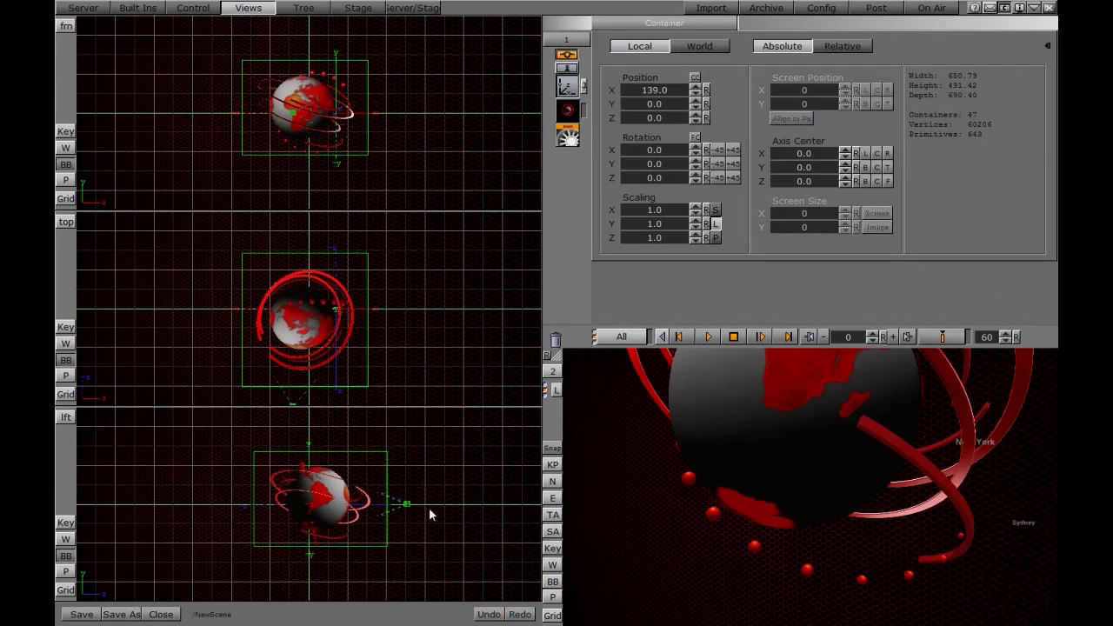
click(590, 23)
click(591, 73)
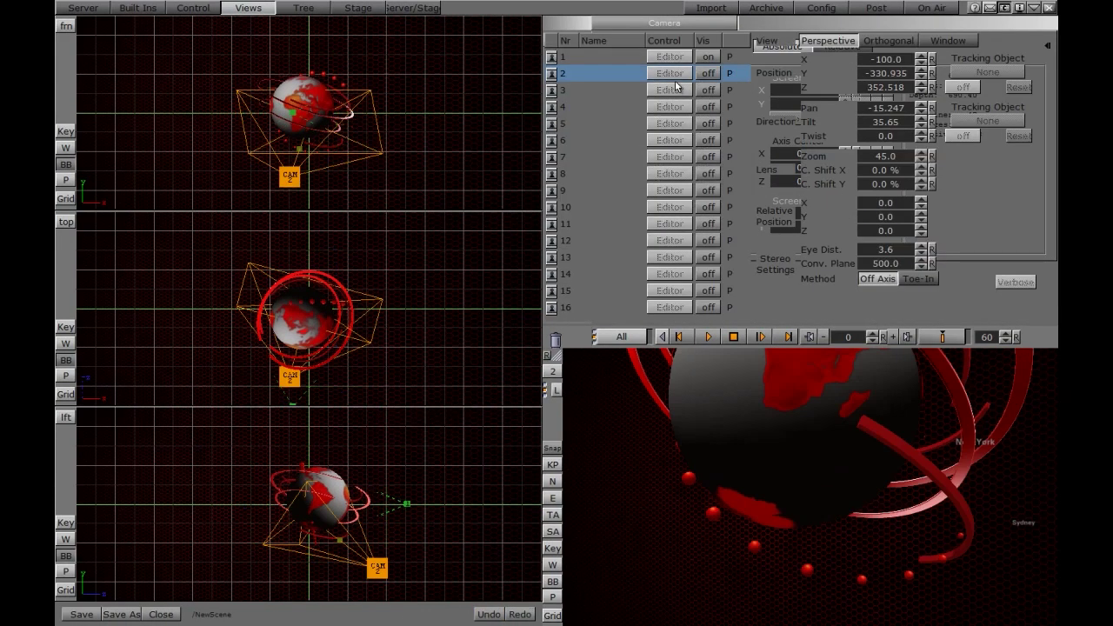
drag(376, 569, 370, 541)
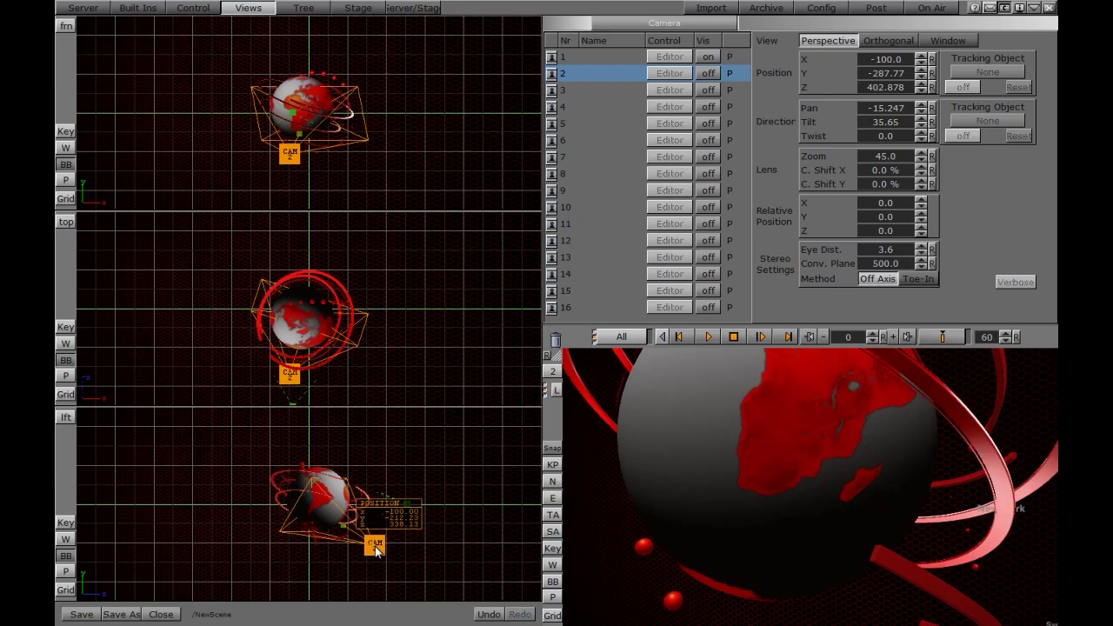
click(942, 336)
drag(946, 338, 939, 338)
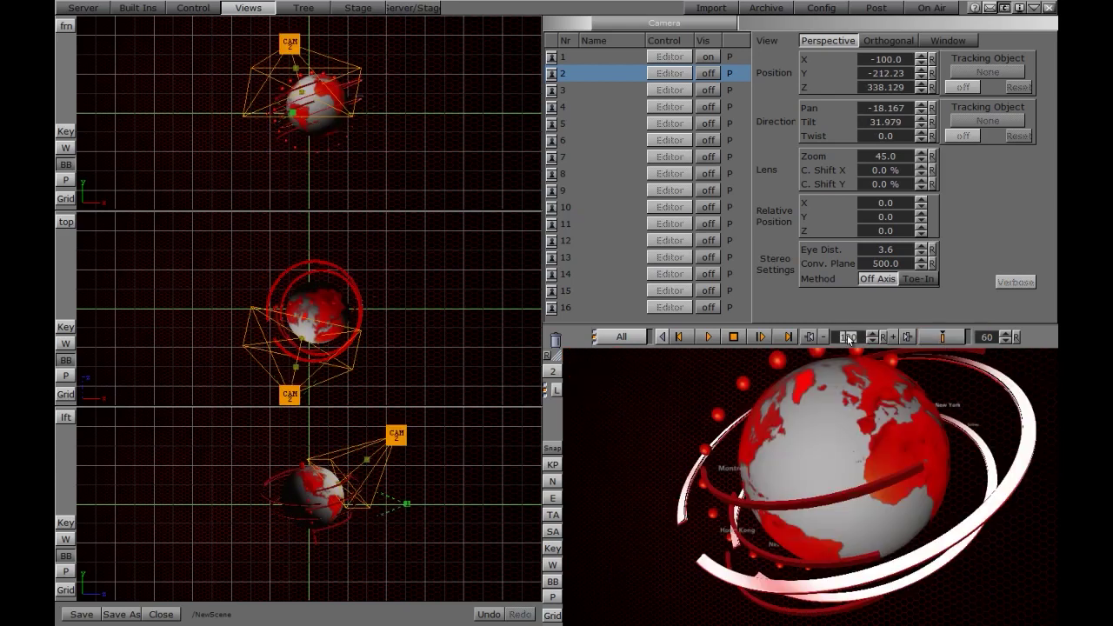
drag(811, 336, 832, 339)
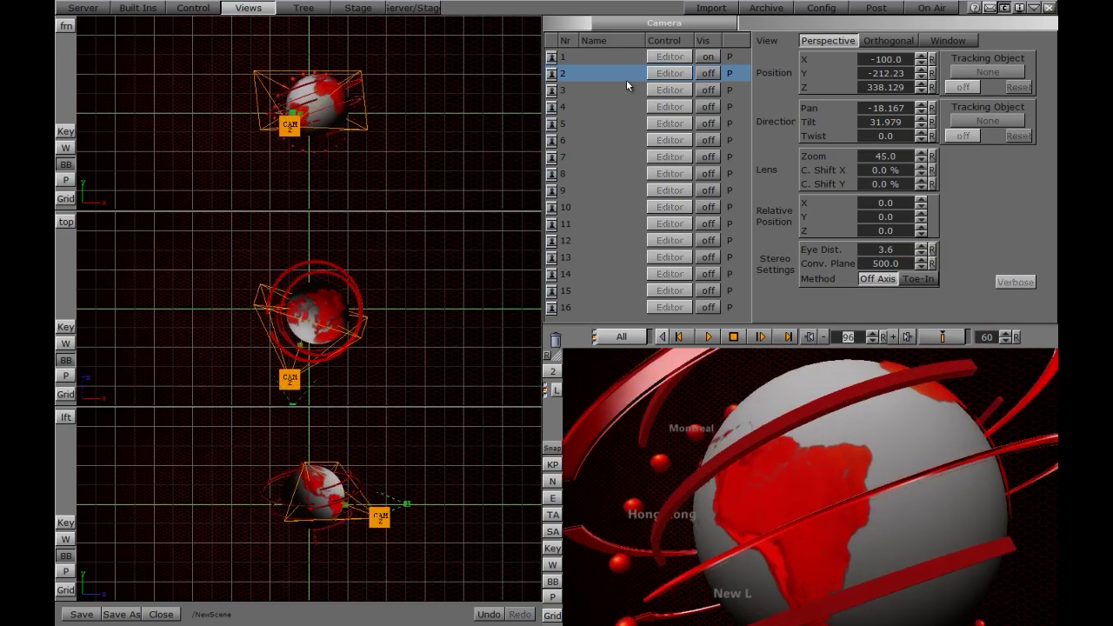
- Move camera 3 to about X 226, Z 511, pan it to about 21 and add its keyframes
click(587, 88)
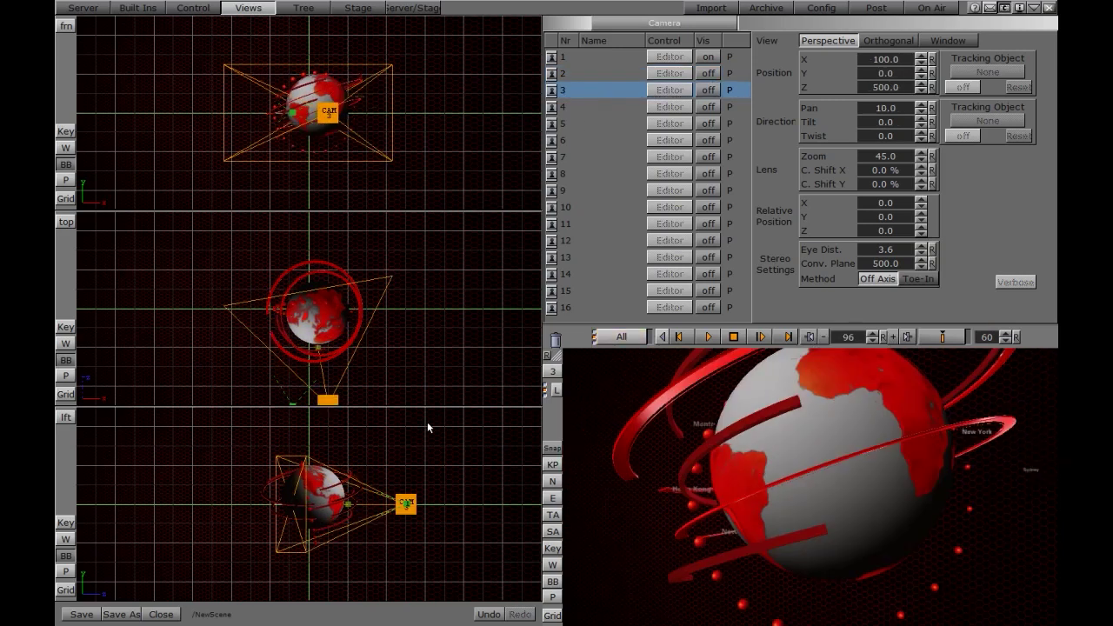
drag(323, 402, 347, 409)
click(938, 341)
click(936, 339)
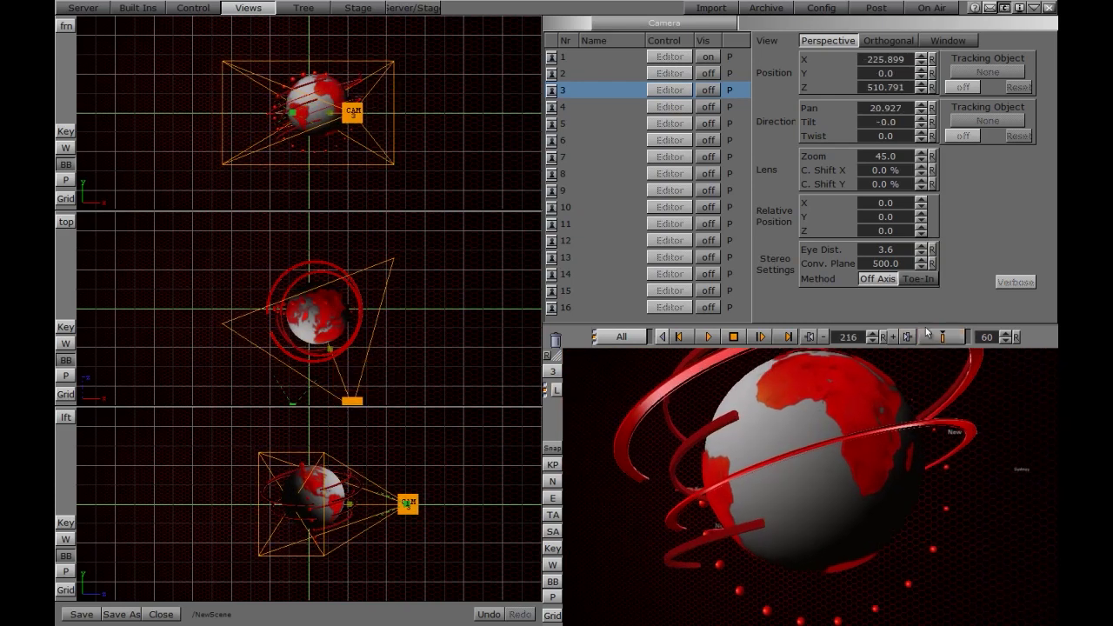
- Keyframe camera 4 rising from below the globe, about Y -317, Z 176, to above it at about Y 417, Z 291
click(571, 106)
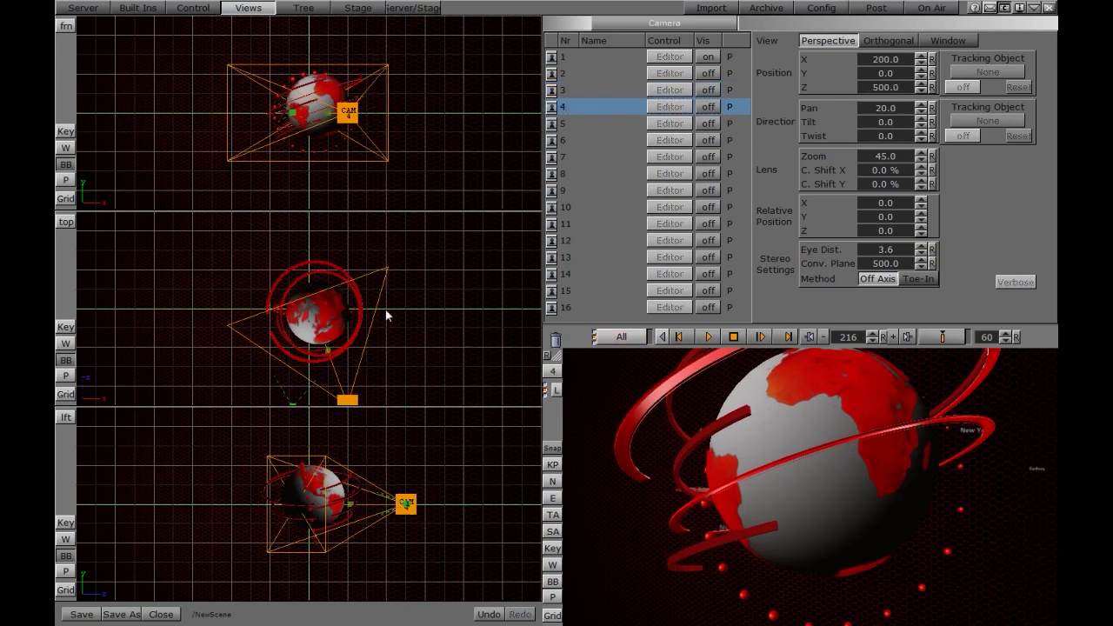
drag(411, 515, 363, 424)
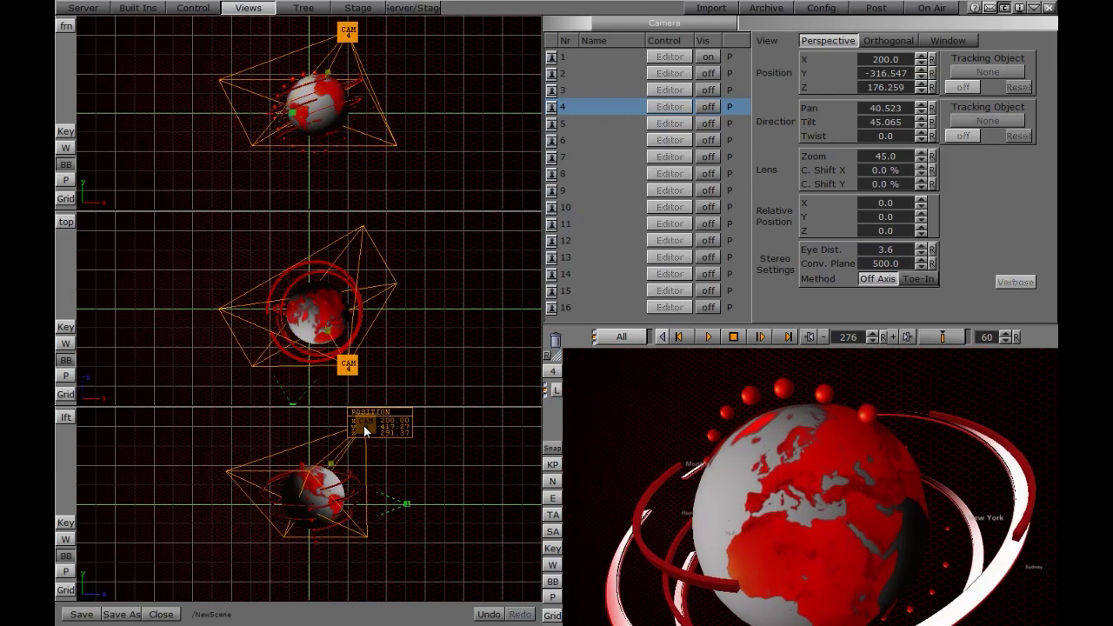
- Keyframe camera 5 sweeping around the globe from about X 612, Z 155, pan 77 to about X -151, Z 496, pan -15
click(558, 122)
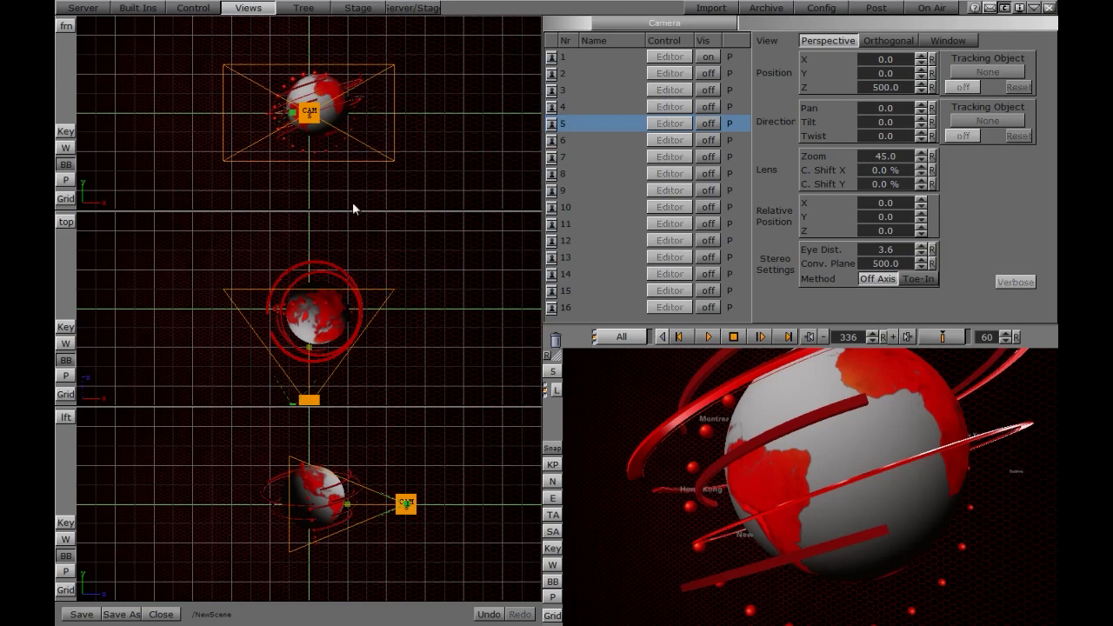
drag(308, 402, 365, 321)
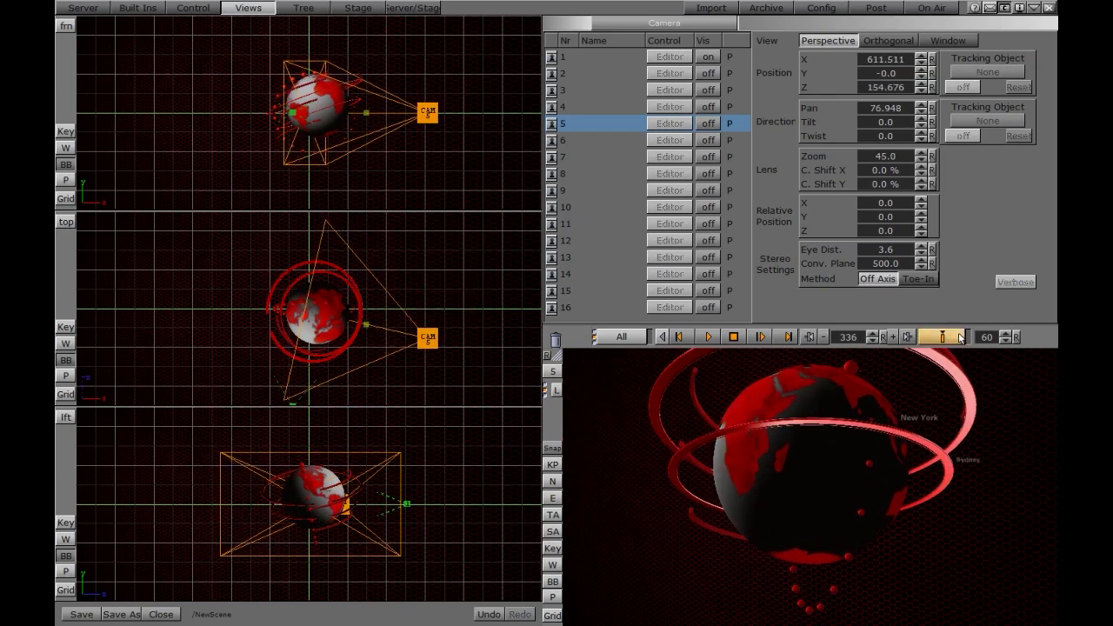
drag(436, 346, 281, 411)
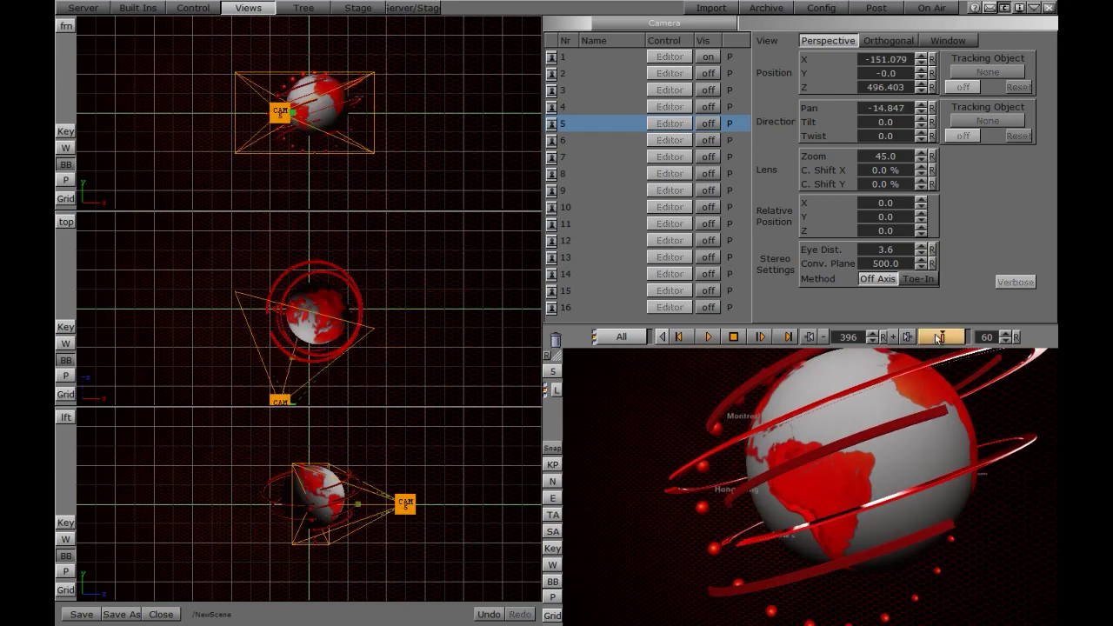
- Return to the Server view, switch the preview to camera 2 and play the animation to check its move
click(84, 8)
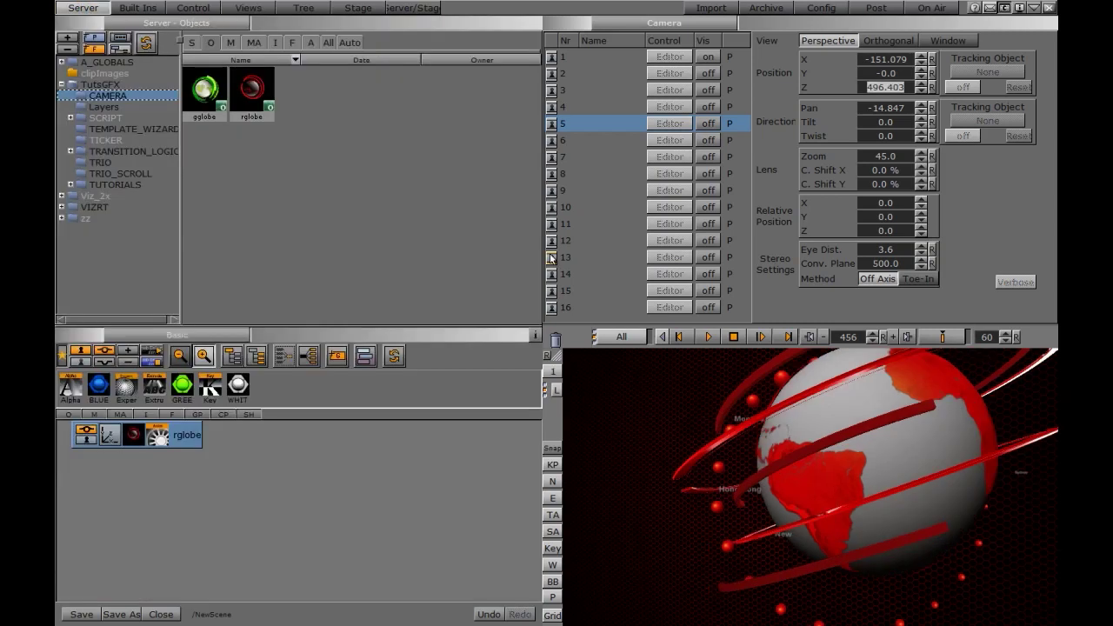
click(570, 385)
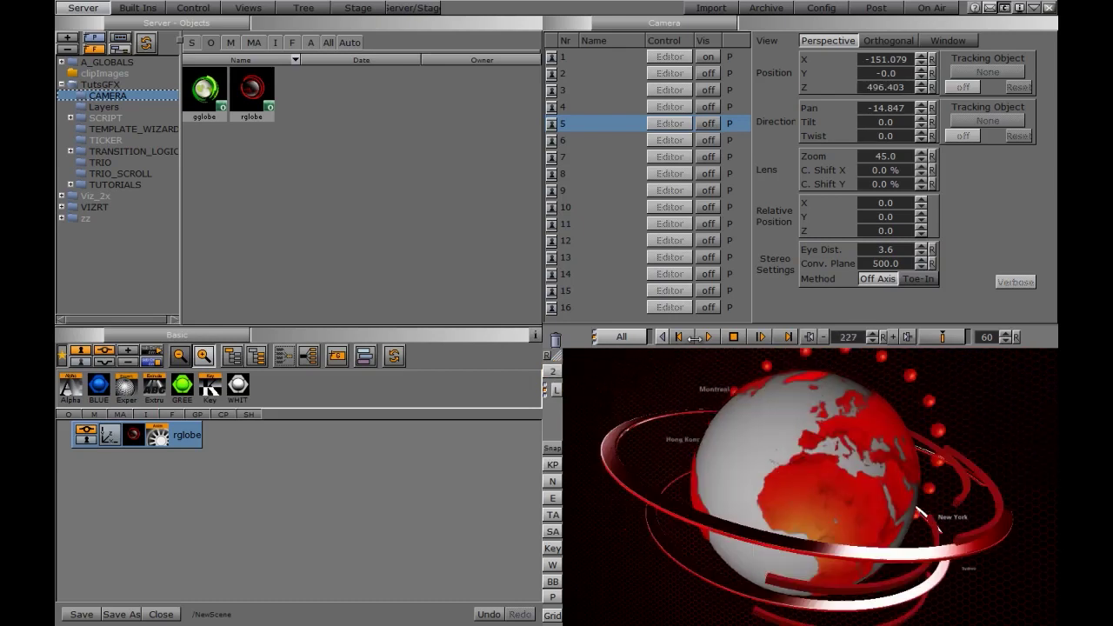
mouse_move(555, 376)
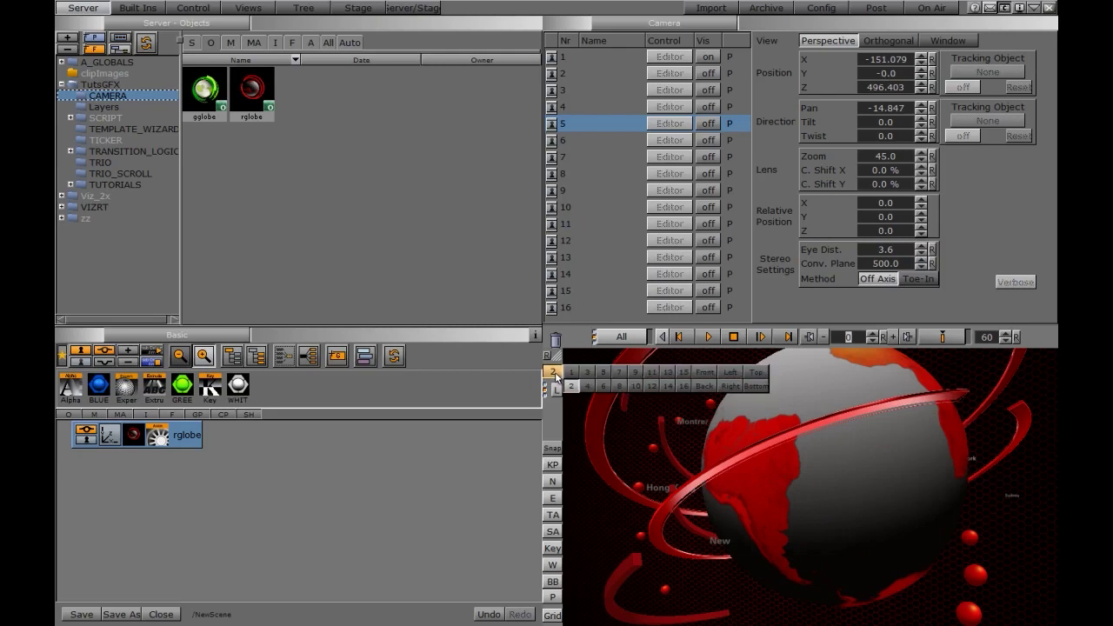
click(708, 337)
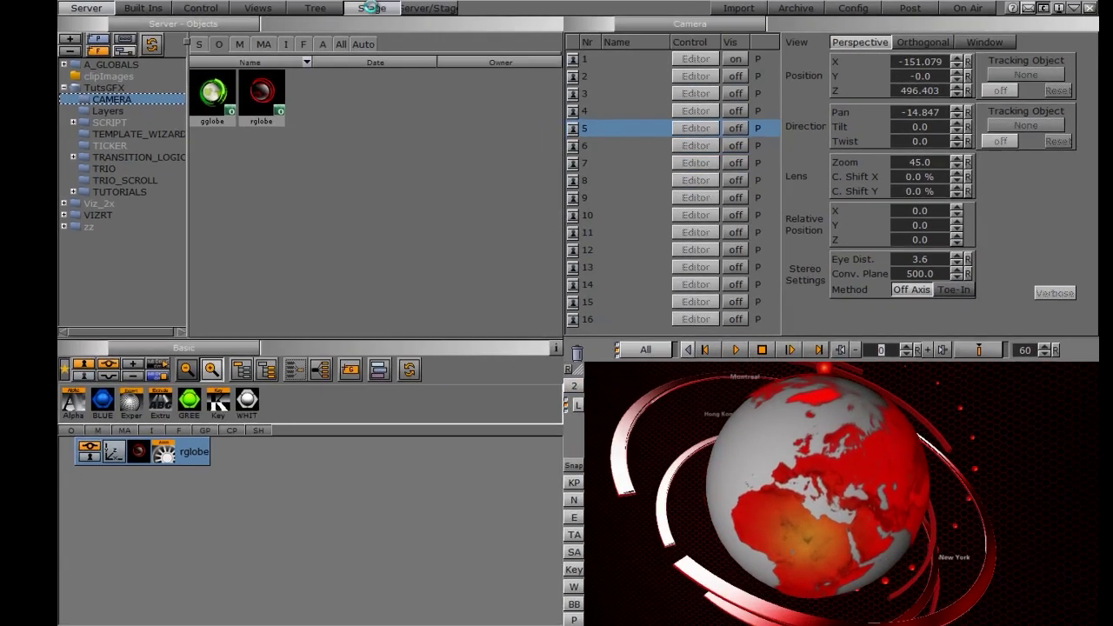
- Open the Stage and examine the animation channels of Camera1 to Camera5 in the Default director
click(371, 8)
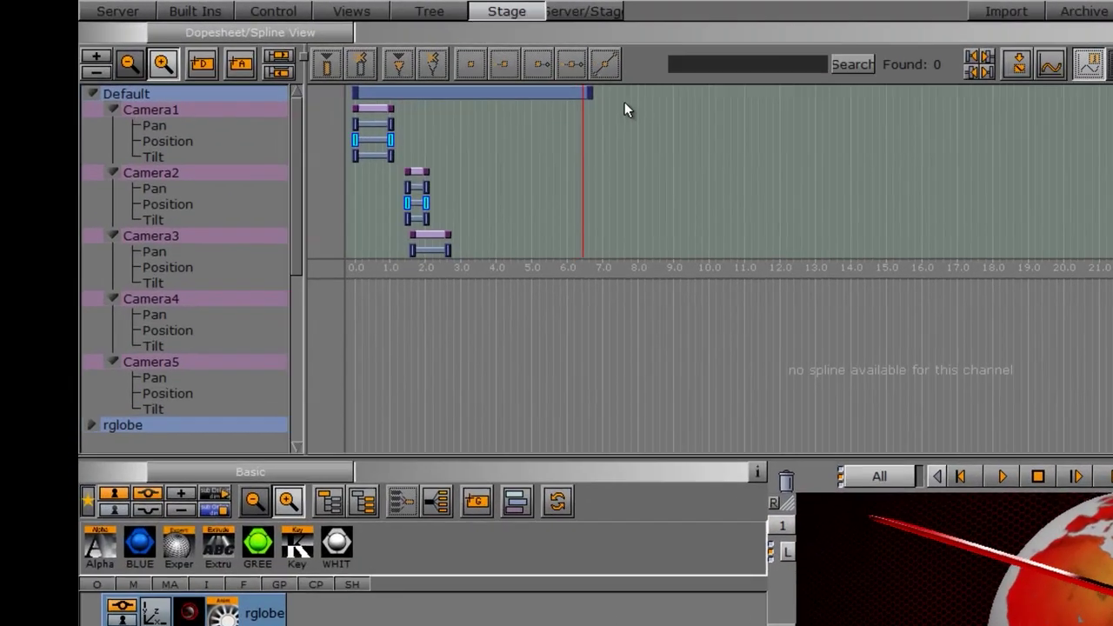
click(181, 114)
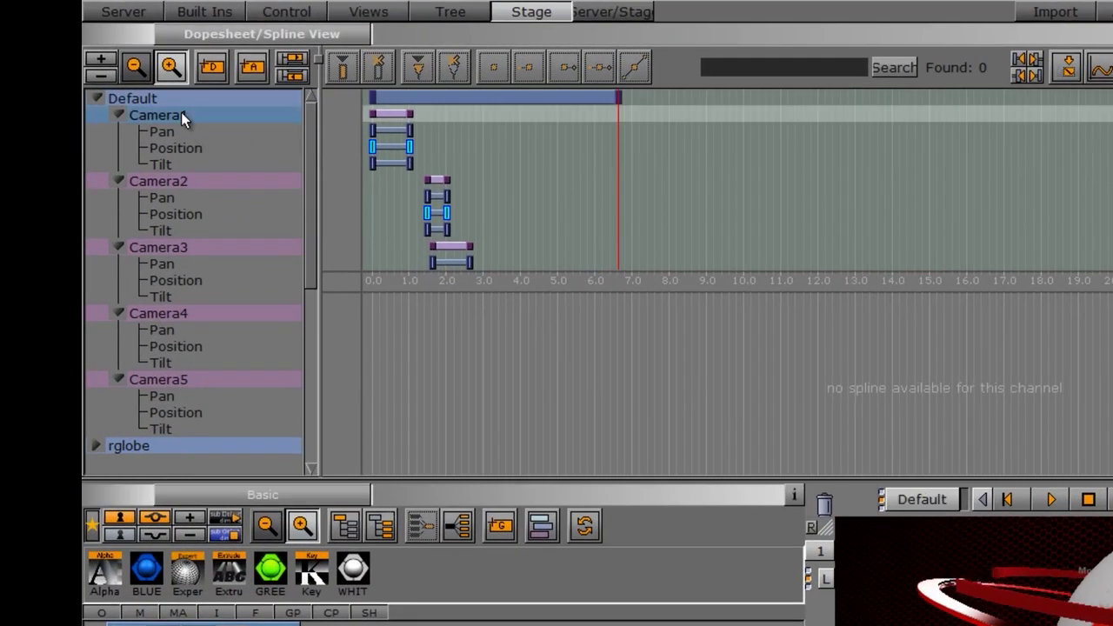
click(171, 181)
click(176, 246)
click(216, 313)
click(197, 379)
mouse_move(310, 200)
mouse_down()
mouse_move(304, 306)
mouse_move(318, 192)
mouse_up()
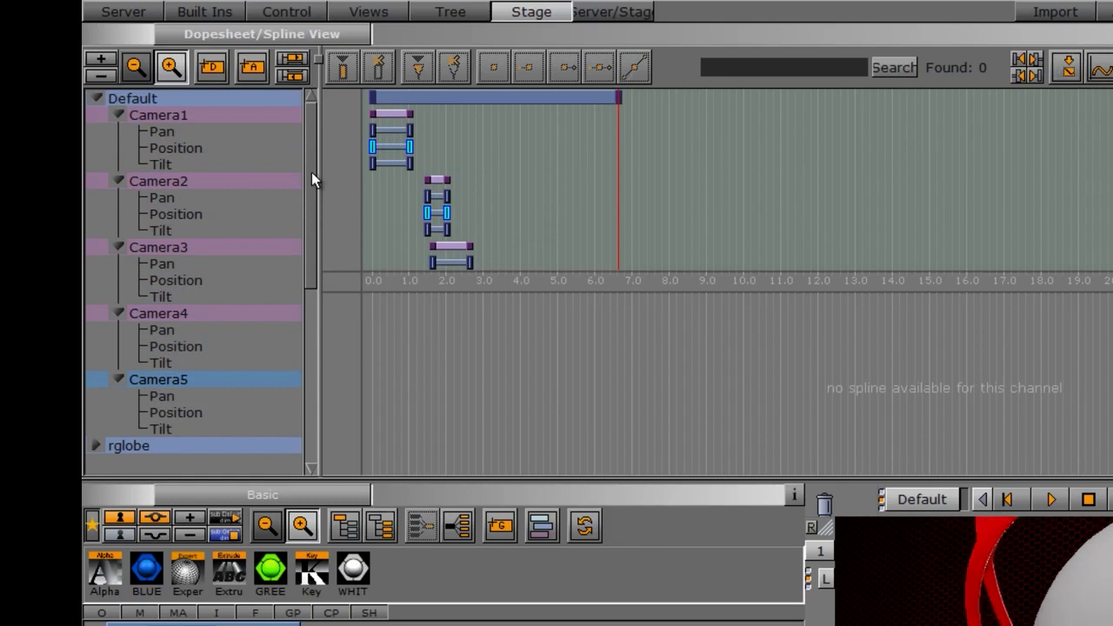
click(1089, 500)
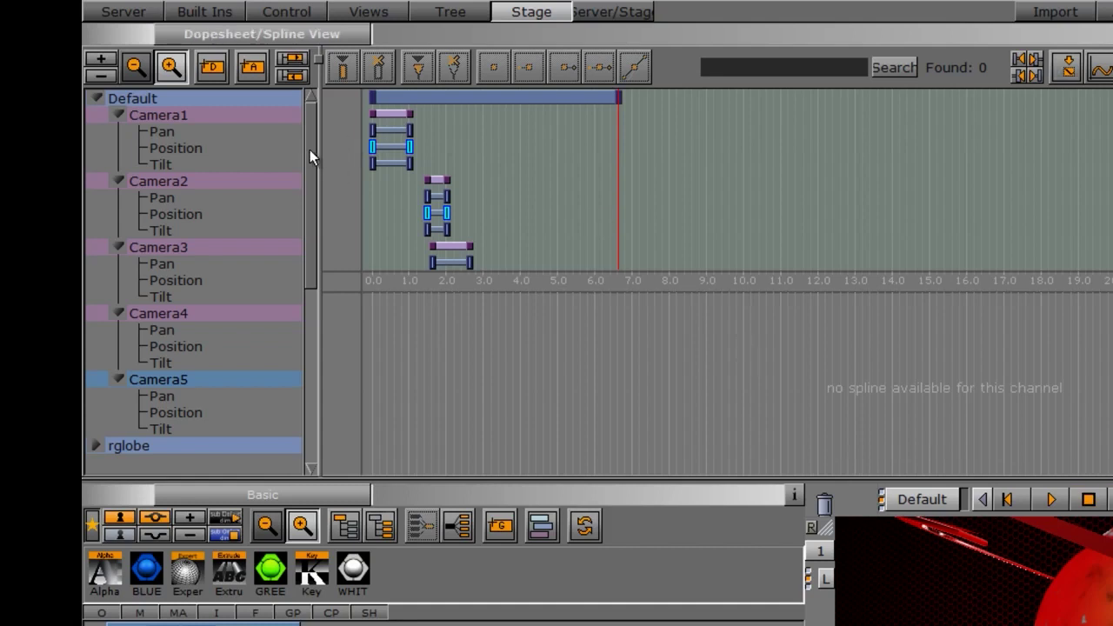
- Add a Scene actor to the Default director and give it a currentCamera channel
right_click(224, 98)
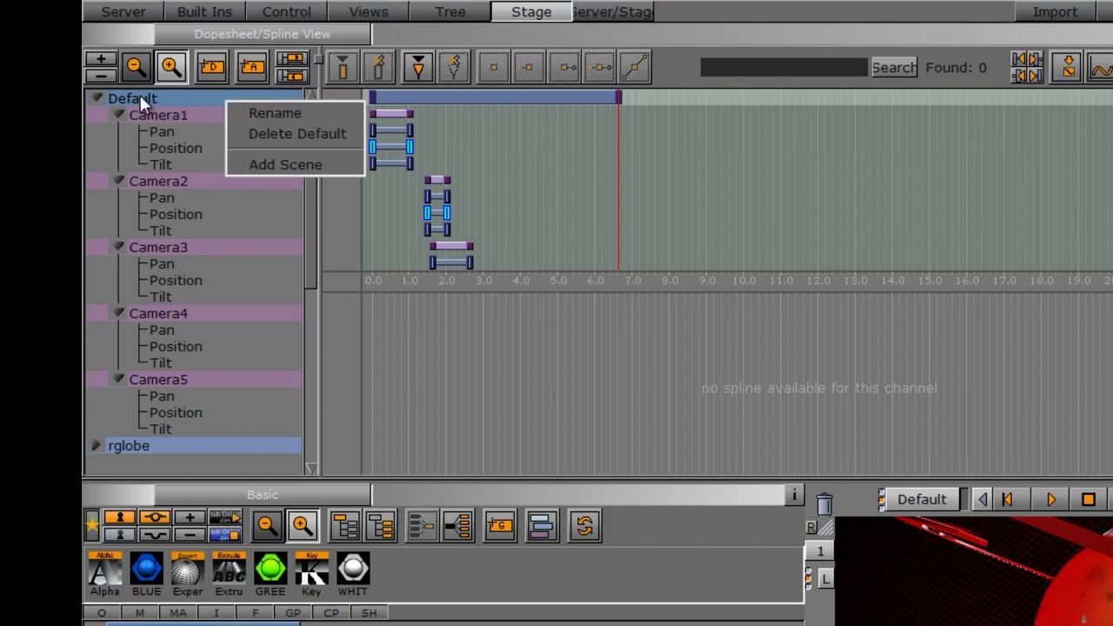
click(274, 166)
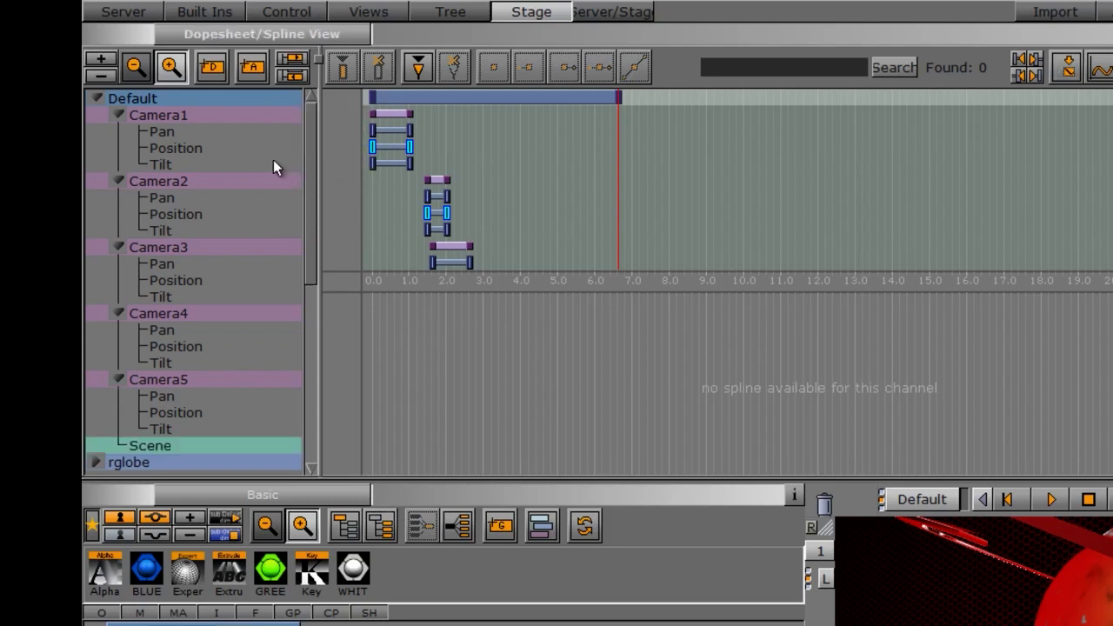
drag(310, 217, 305, 341)
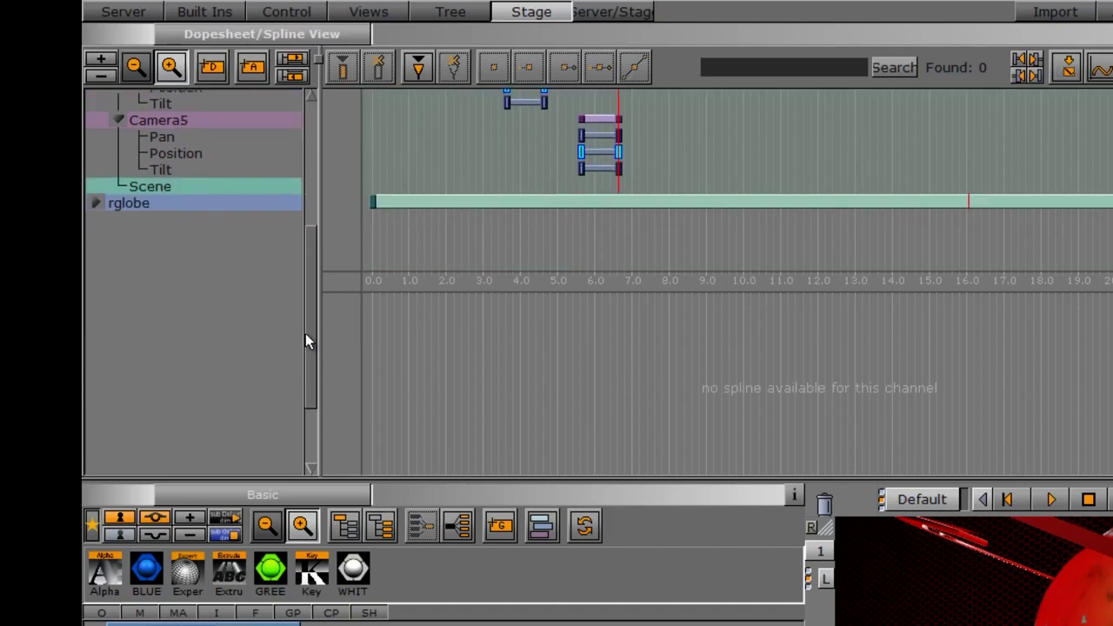
right_click(168, 187)
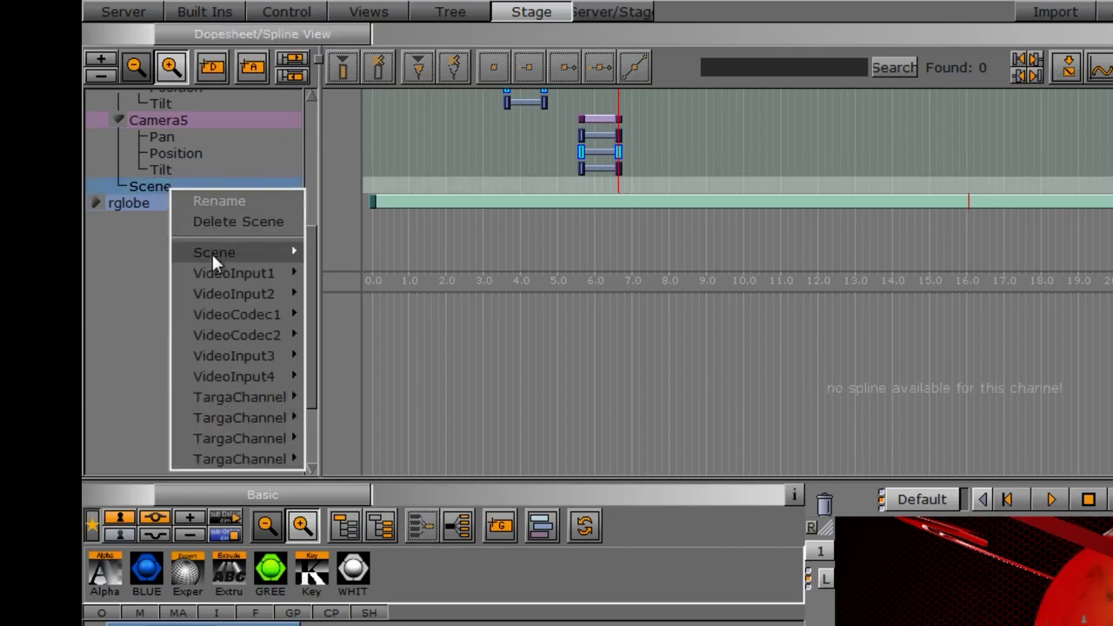
mouse_move(211, 252)
click(335, 251)
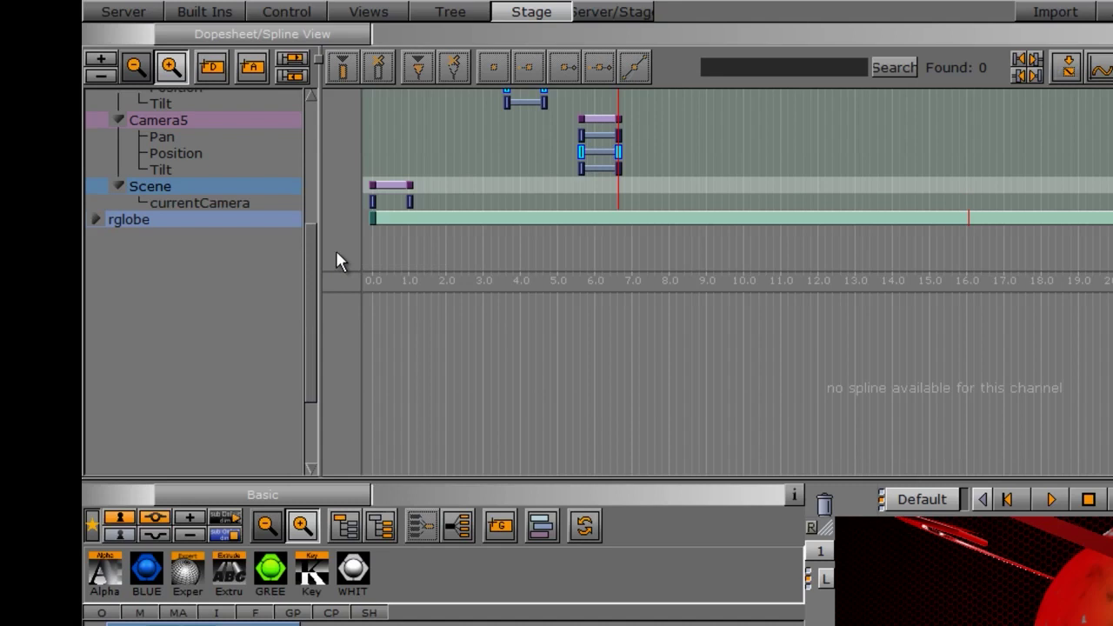
- Set the currentCamera keyframe at 1 second to value 2, leaving the first keyframe on camera 1
click(373, 206)
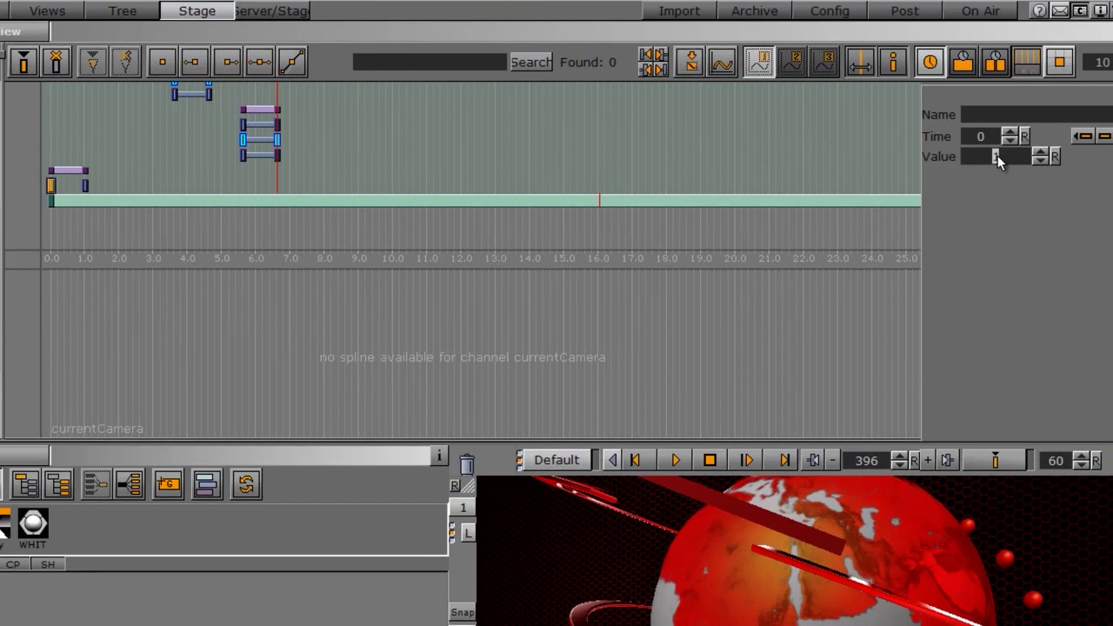
click(85, 186)
click(1040, 153)
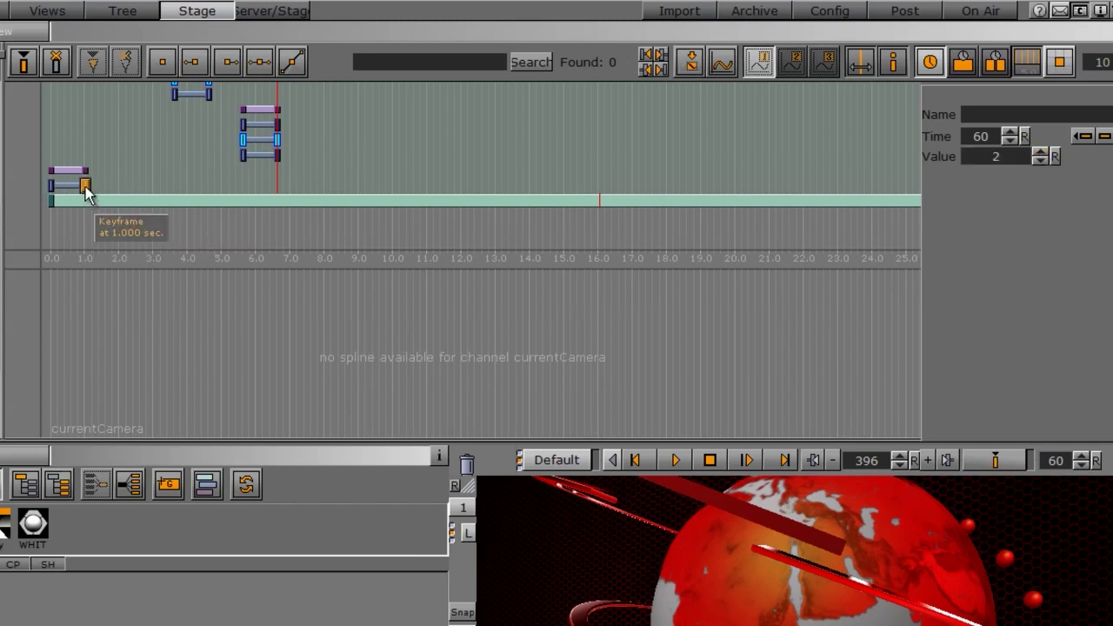
- Duplicate the currentCamera keyframe to about 3.2, 6.0 and 9.3 seconds, setting the copies to cameras 3, 4 and 5
drag(85, 186, 160, 183)
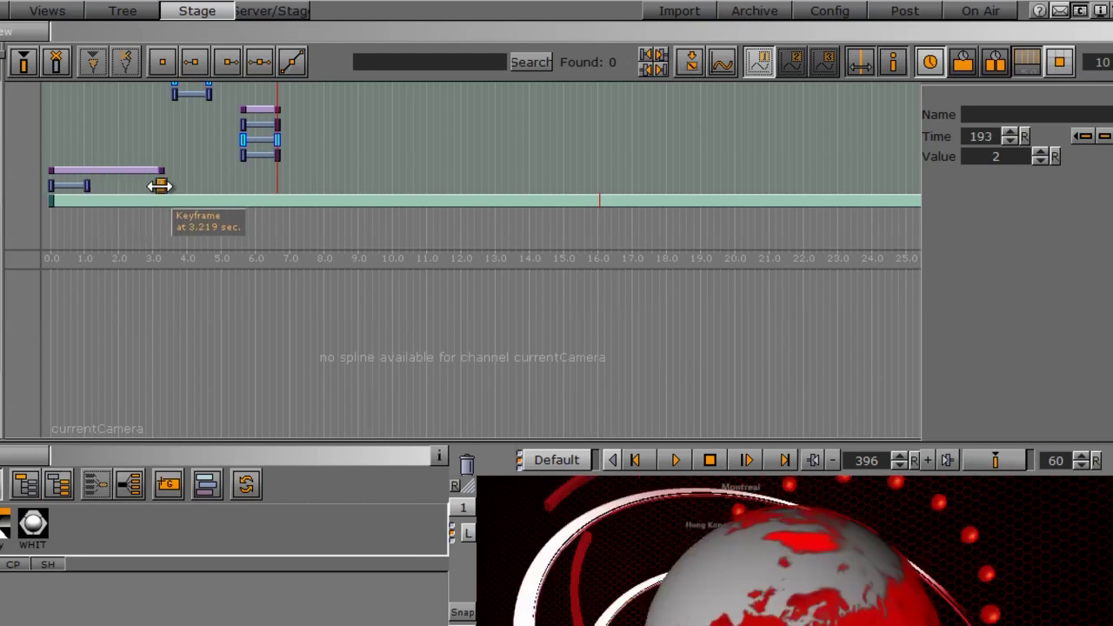
click(1040, 152)
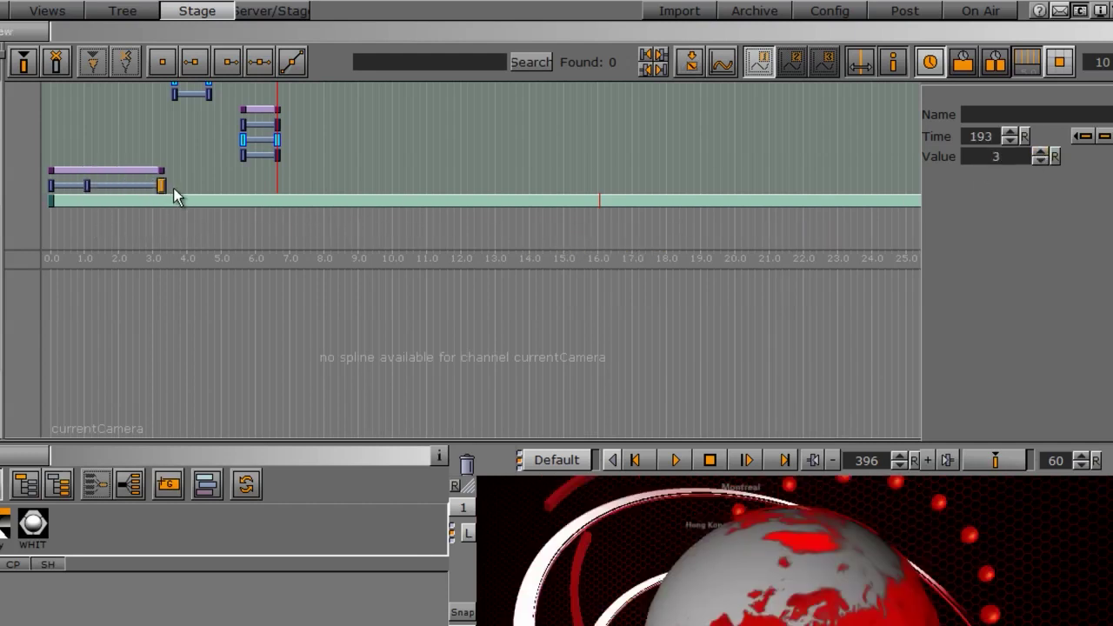
ctrl+drag(163, 183, 253, 182)
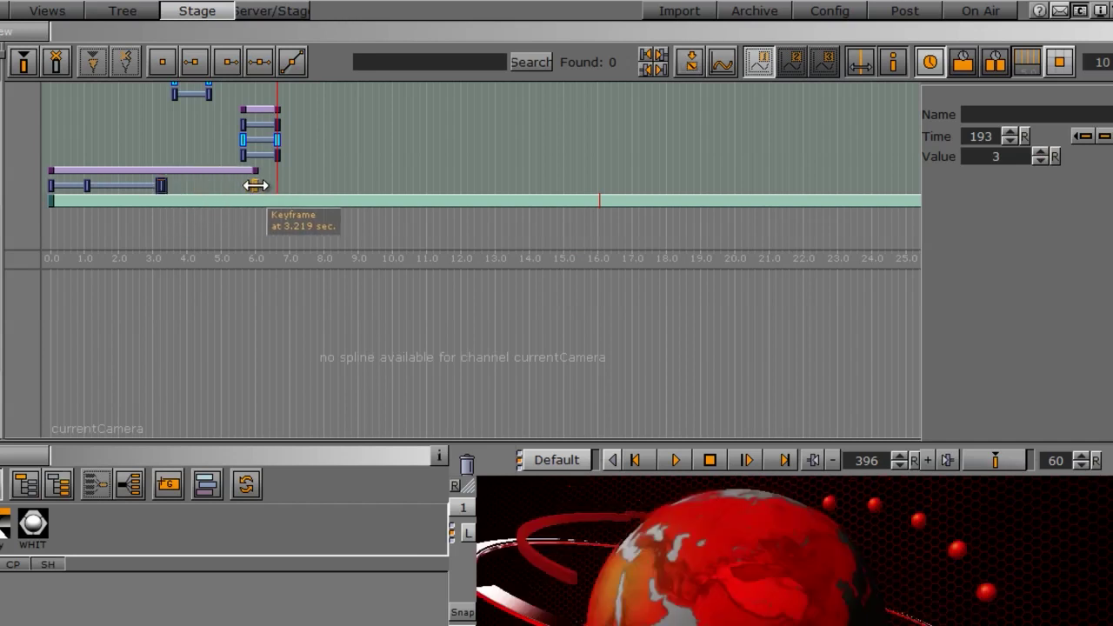
click(255, 185)
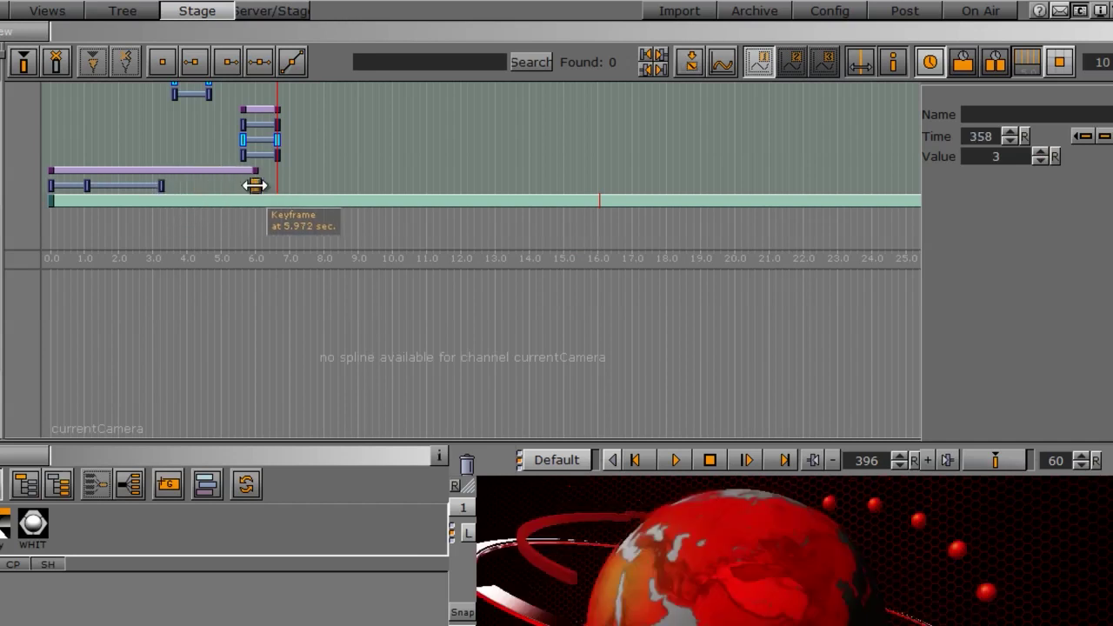
click(1039, 153)
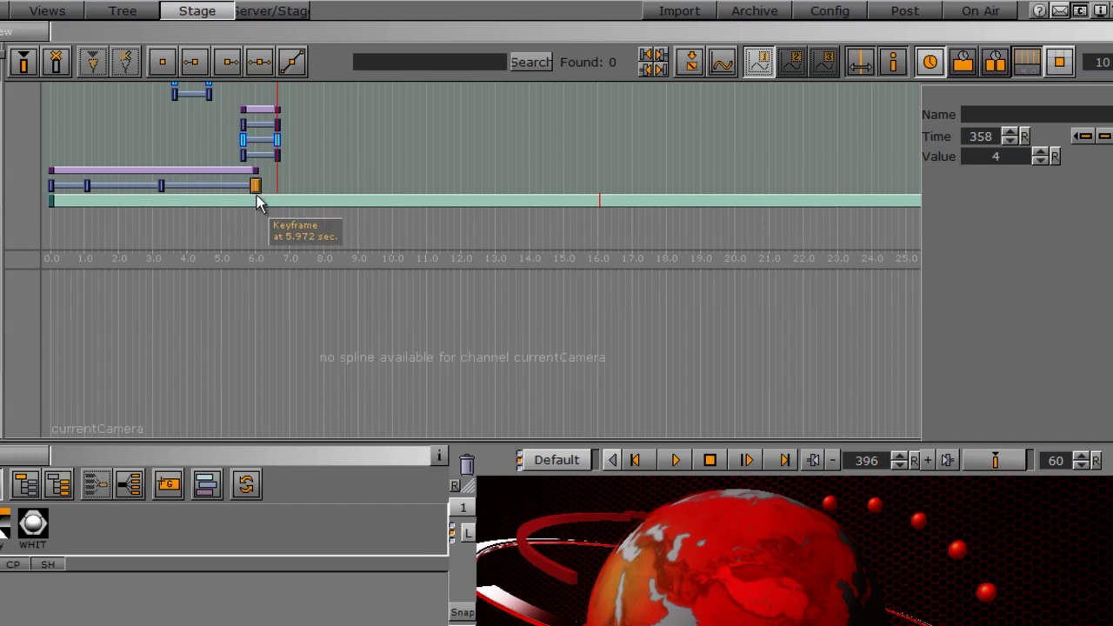
ctrl+drag(256, 187, 371, 188)
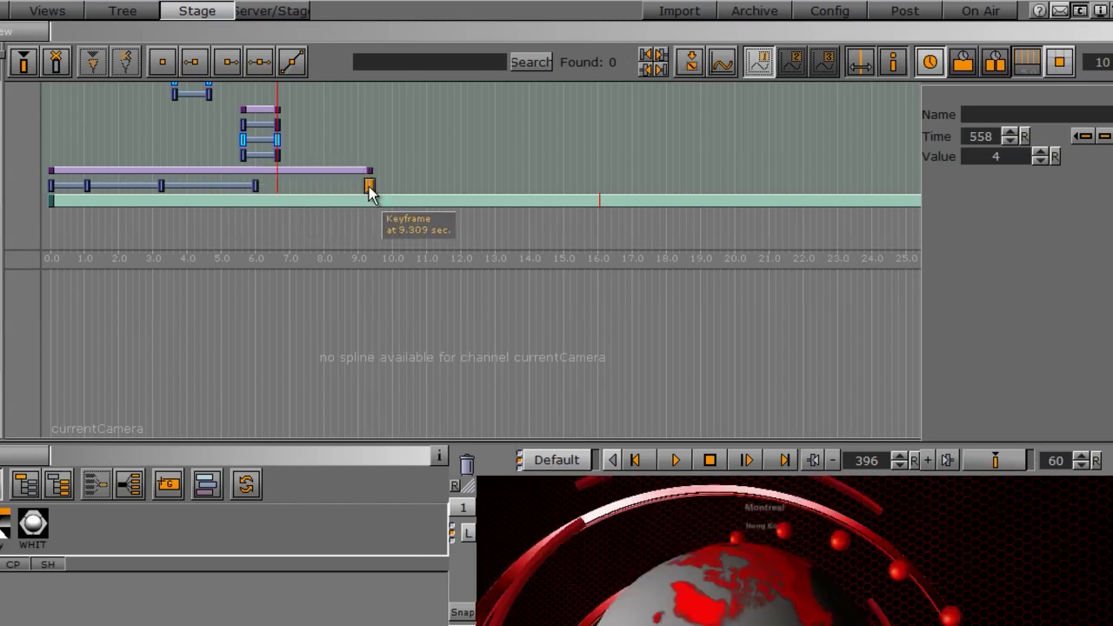
click(1039, 152)
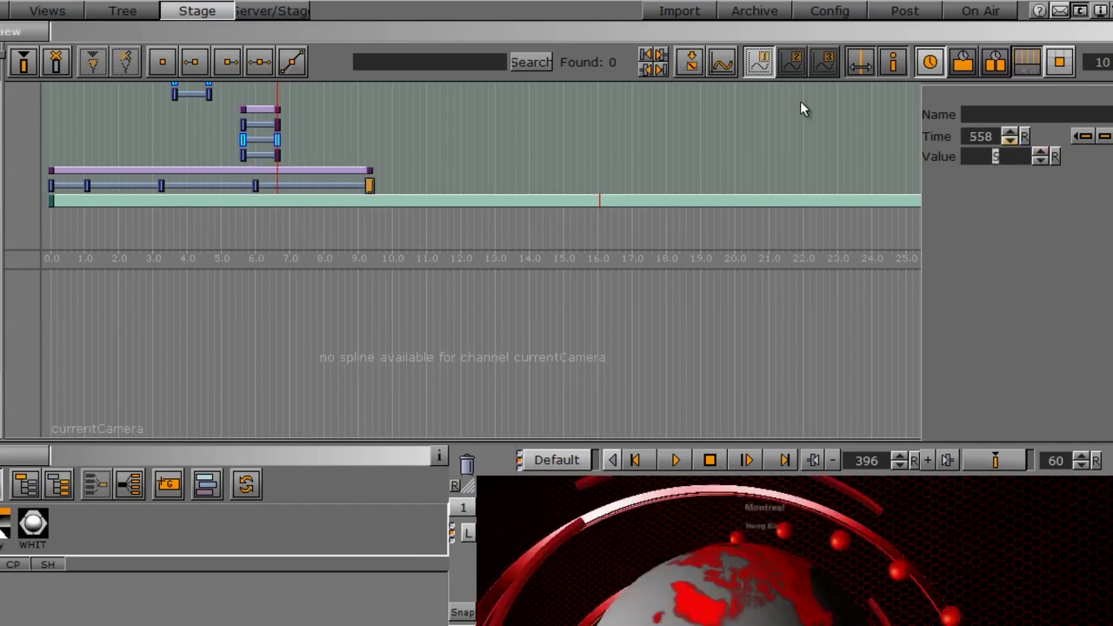
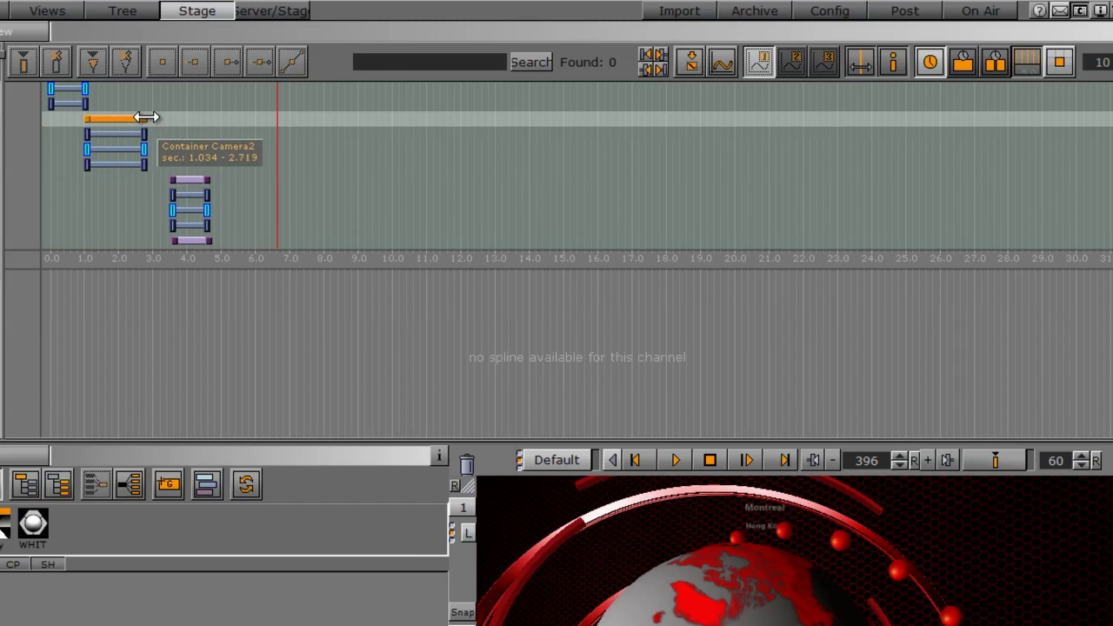
- Retime Camera3 to about 2.9–5.0 seconds, Camera4 to about 5.0–6.9 and Camera5 to about 6.9–9.0, so they run consecutively
drag(173, 180, 149, 181)
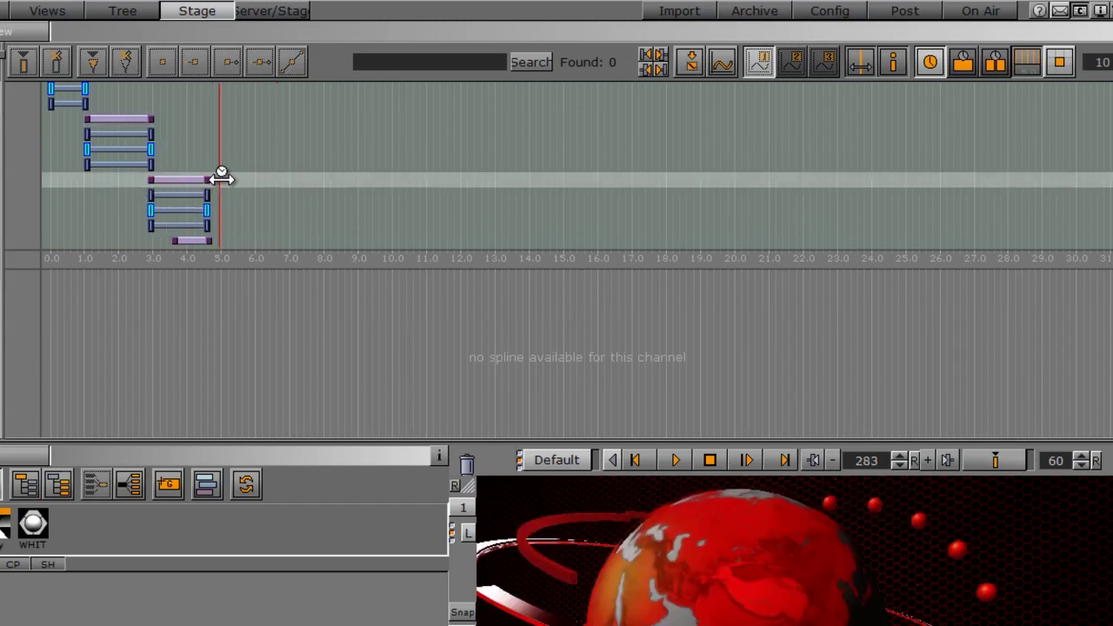
drag(208, 180, 224, 179)
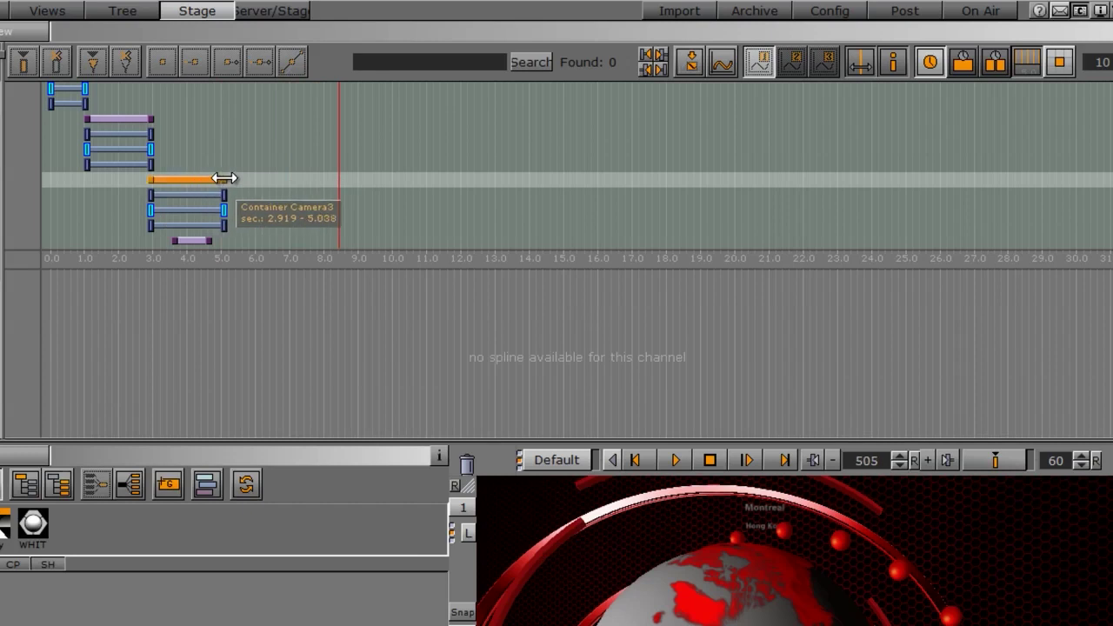
scroll(291, 222, down, 3)
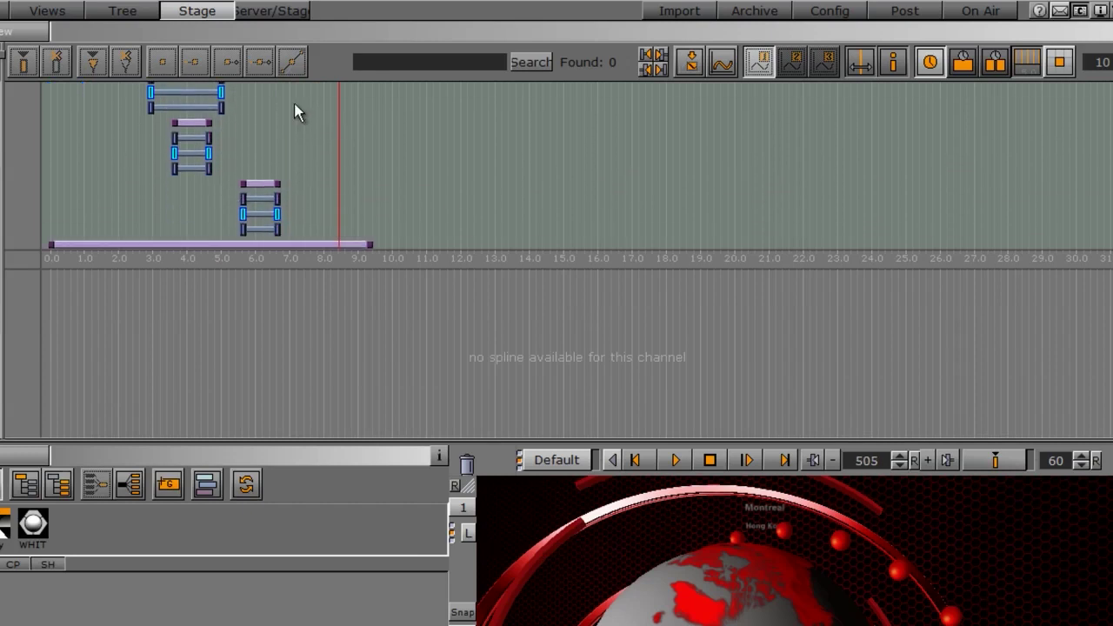
drag(187, 128, 289, 127)
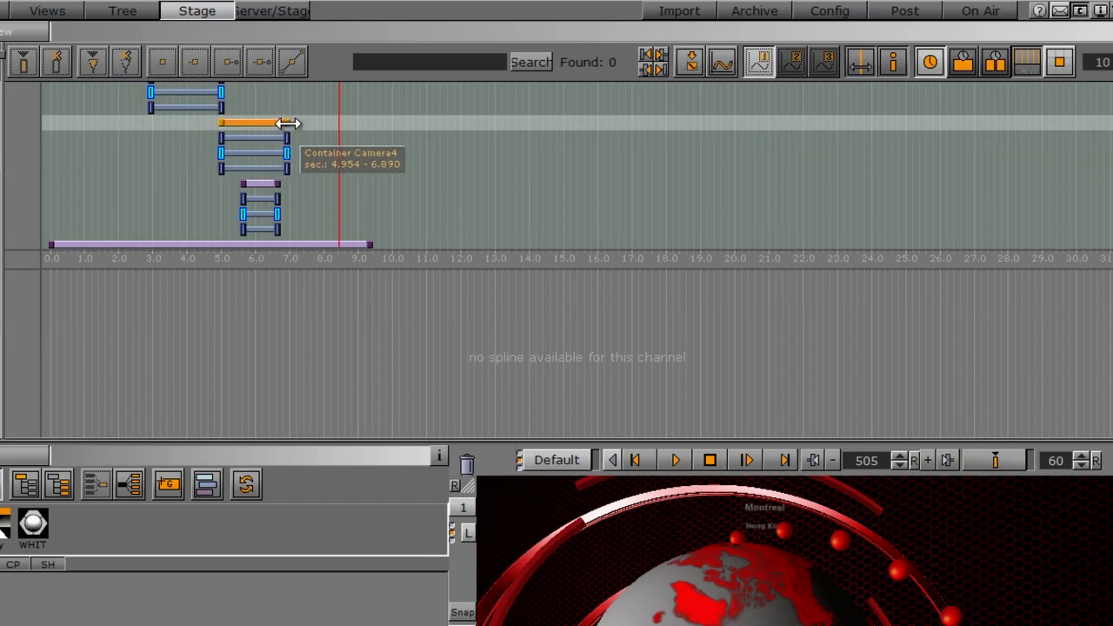
drag(255, 184, 362, 185)
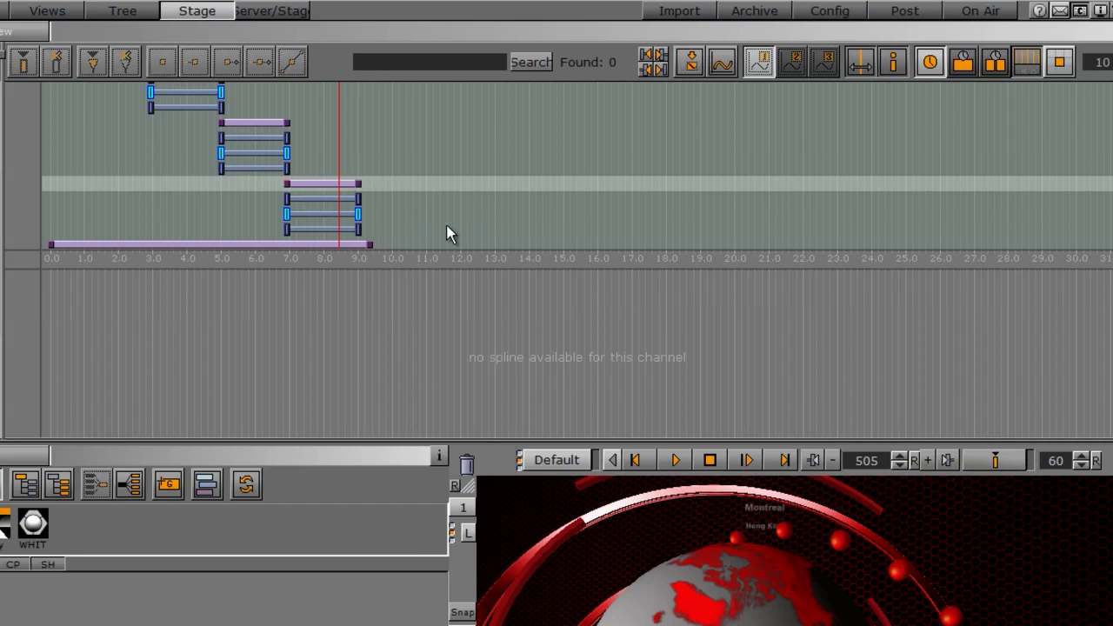
- Enlarge the dopesheet area and align the currentCamera keyframe for camera 2 with the end of Camera1's animation at frame 60
scroll(449, 203, down, 1)
scroll(452, 192, down, 2)
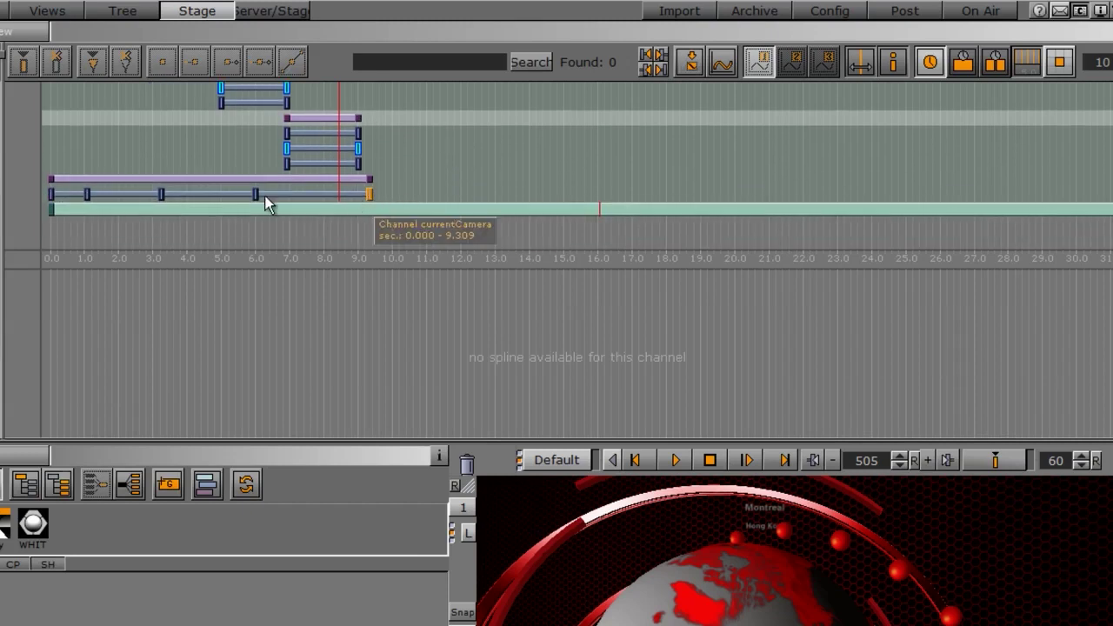
scroll(105, 149, up, 1)
drag(57, 261, 55, 418)
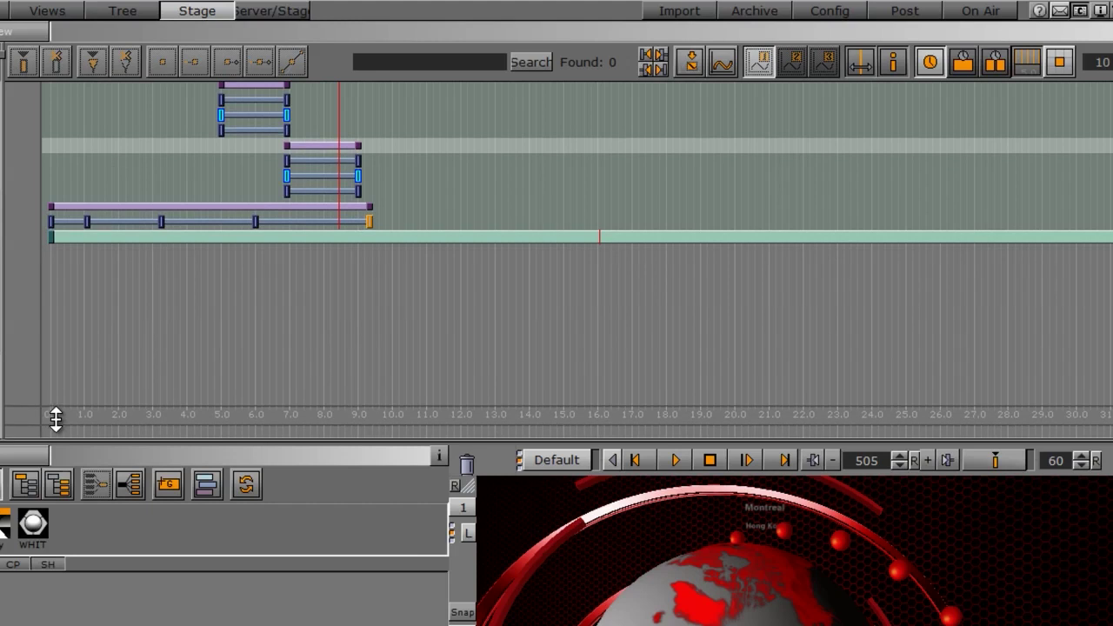
scroll(5, 248, up, 6)
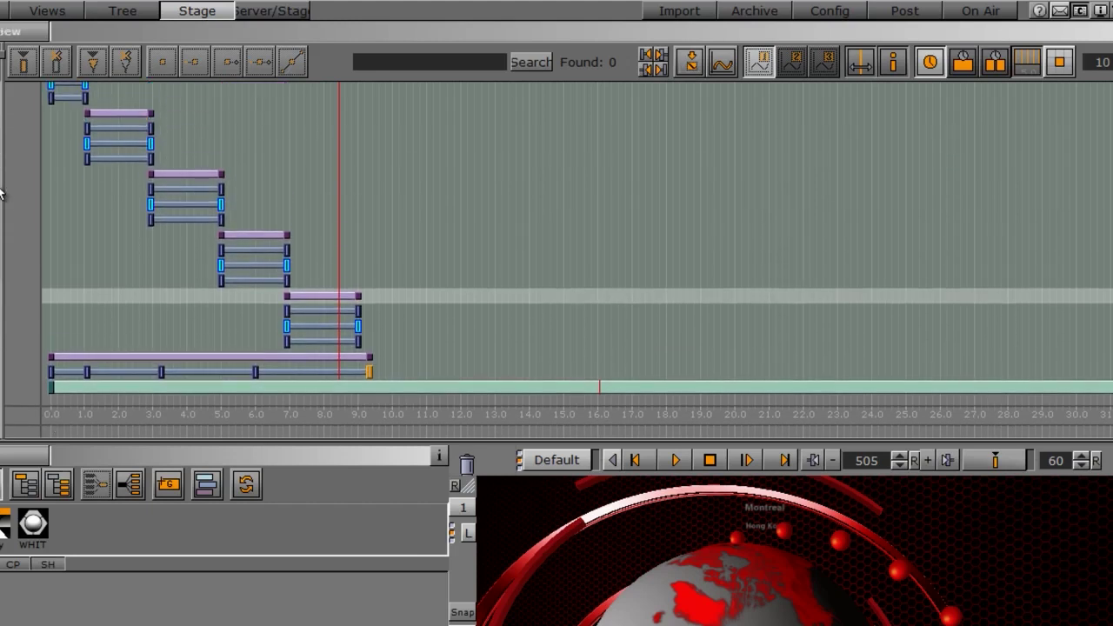
mouse_move(72, 202)
mouse_down()
mouse_move(55, 209)
mouse_move(86, 216)
mouse_up()
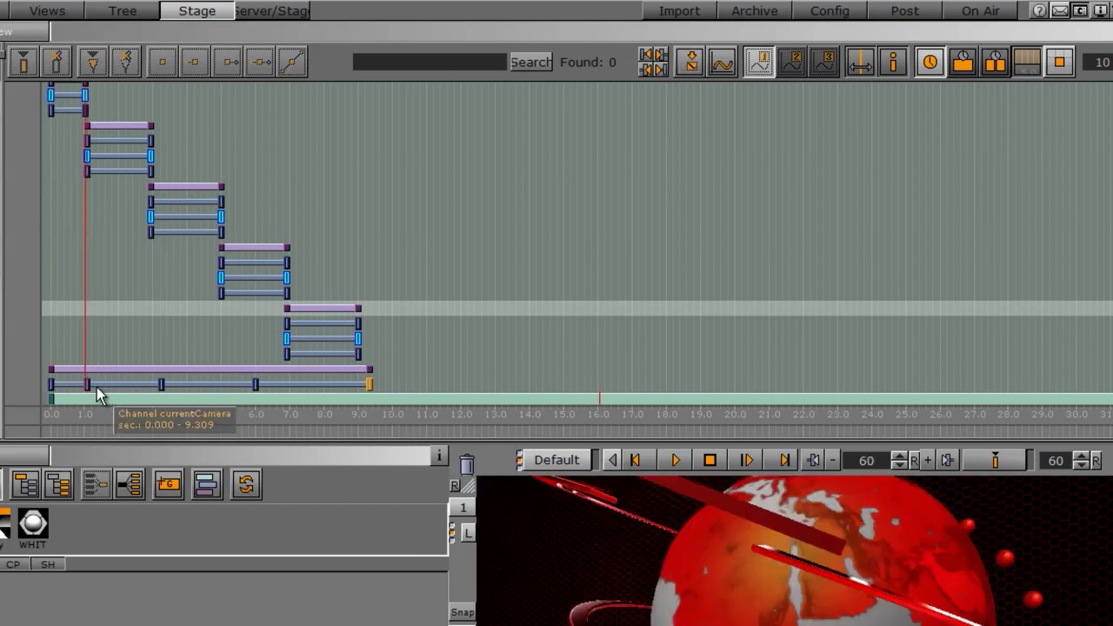
click(84, 383)
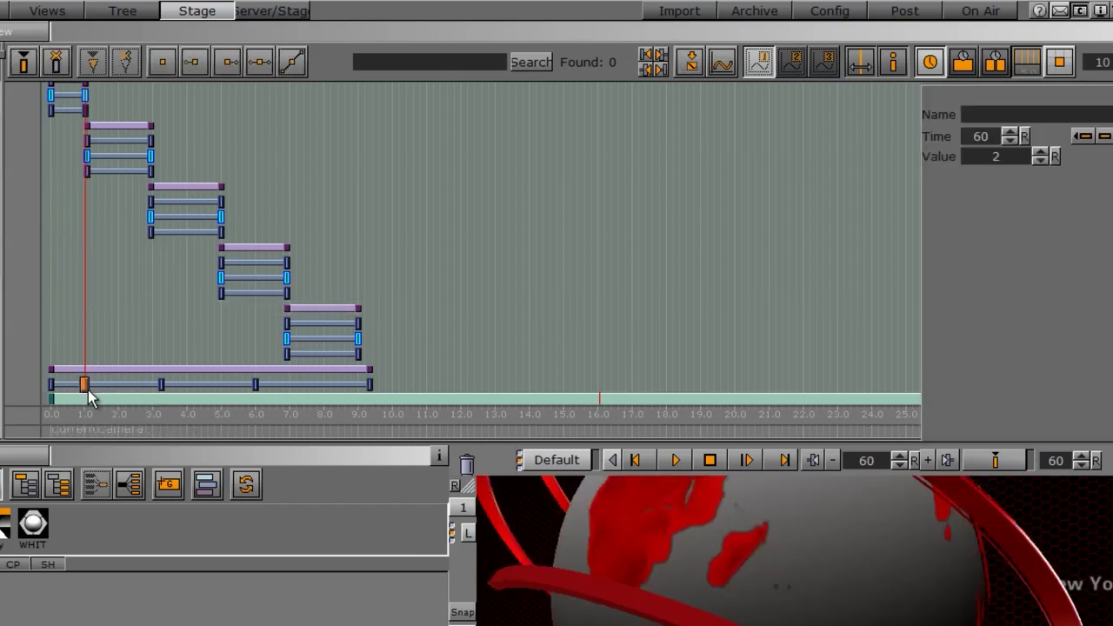
scroll(134, 330, up, 2)
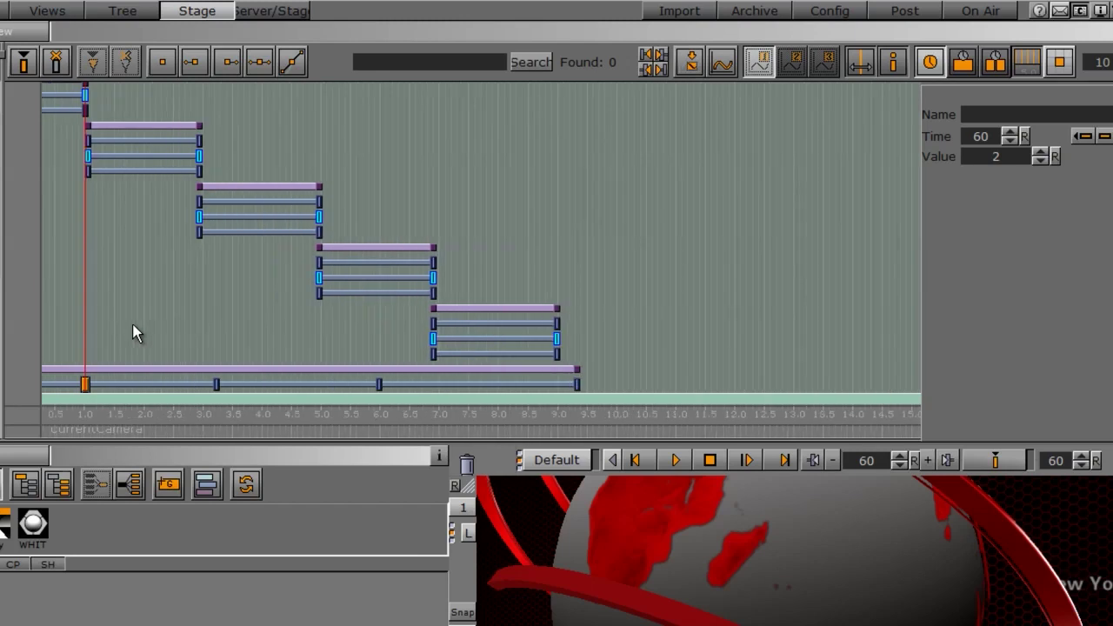
- Align the currentCamera keyframes for cameras 3, 4 and 5 with the starts of their animations at frames 175, 297 and 413
middle_drag(134, 330, 261, 327)
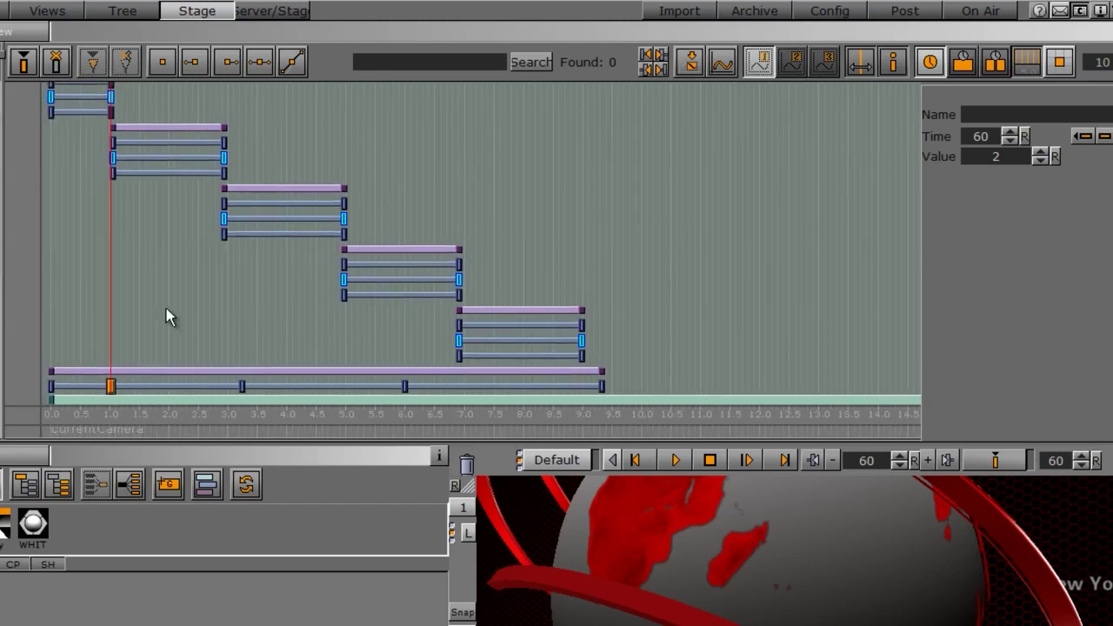
scroll(122, 326, up, 1)
drag(110, 323, 246, 336)
drag(269, 392, 252, 391)
drag(246, 351, 391, 348)
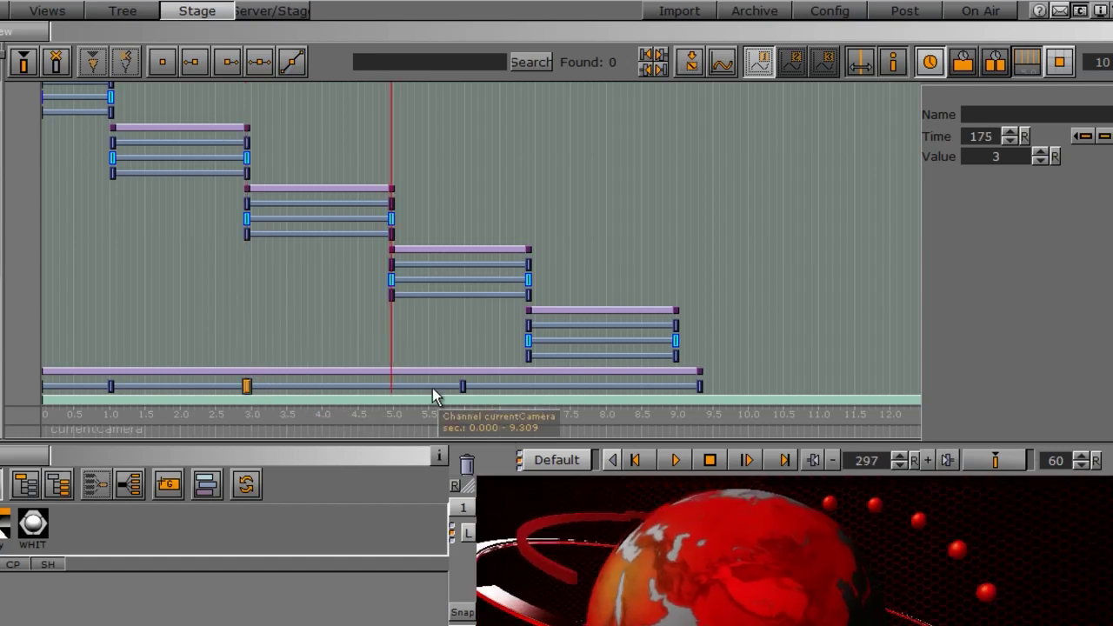
mouse_move(462, 388)
mouse_down()
mouse_move(392, 392)
mouse_move(391, 405)
mouse_up()
drag(411, 356, 529, 349)
drag(698, 388, 522, 396)
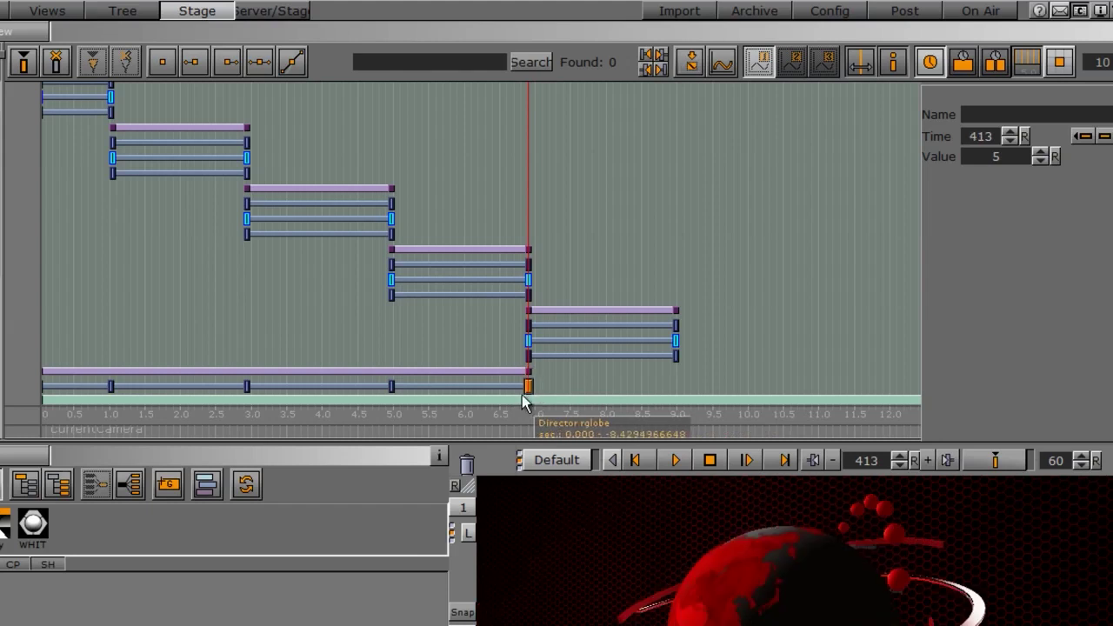
- Return to the Server view and set the Default director's current time to frame 0
scroll(3, 271, up, 1)
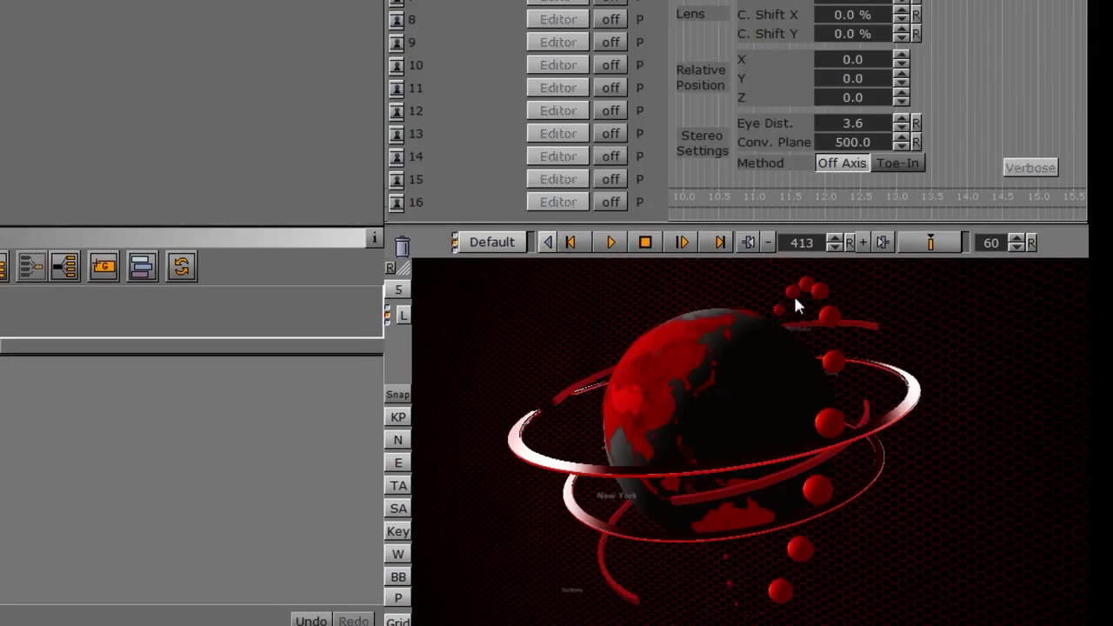
text(0)
key(Return)
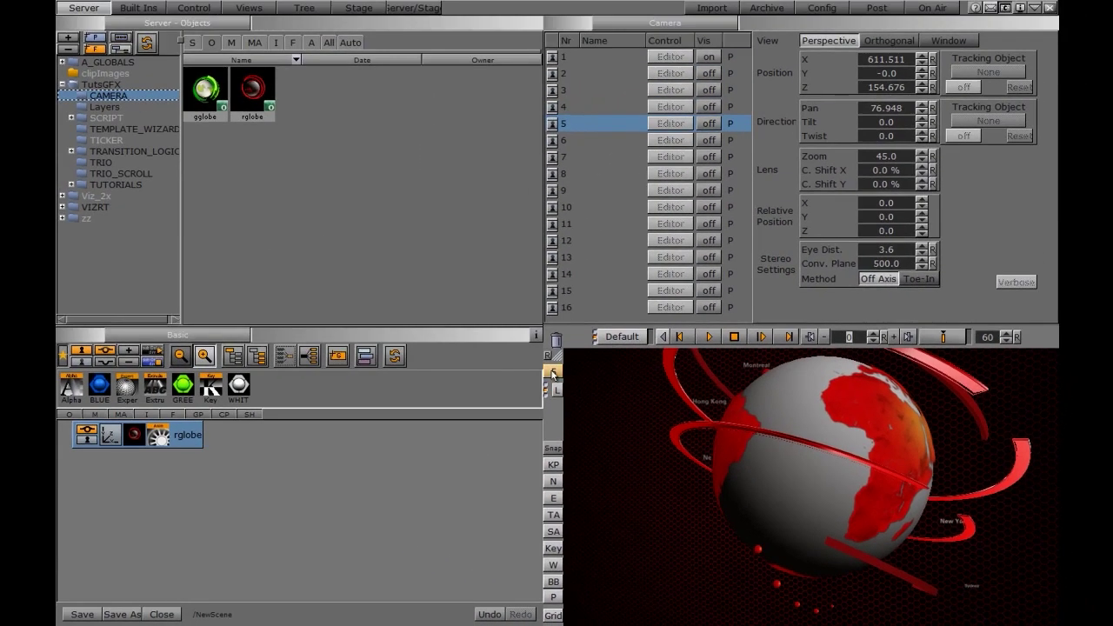
- Switch the scene view to camera 1 and select camera 1 in the Camera editor
click(553, 374)
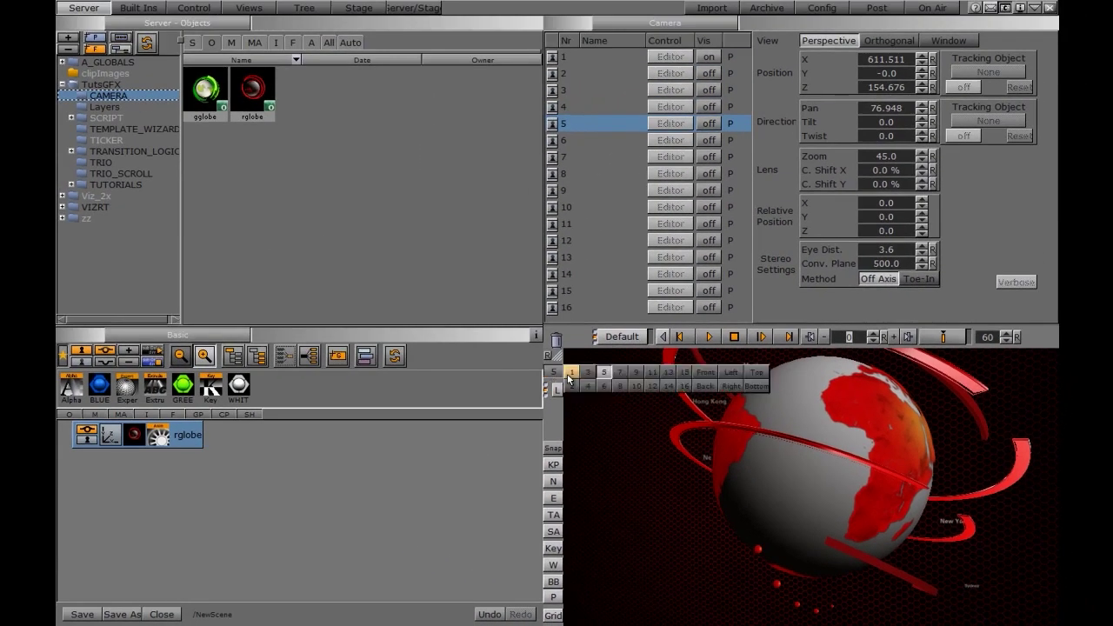
click(570, 373)
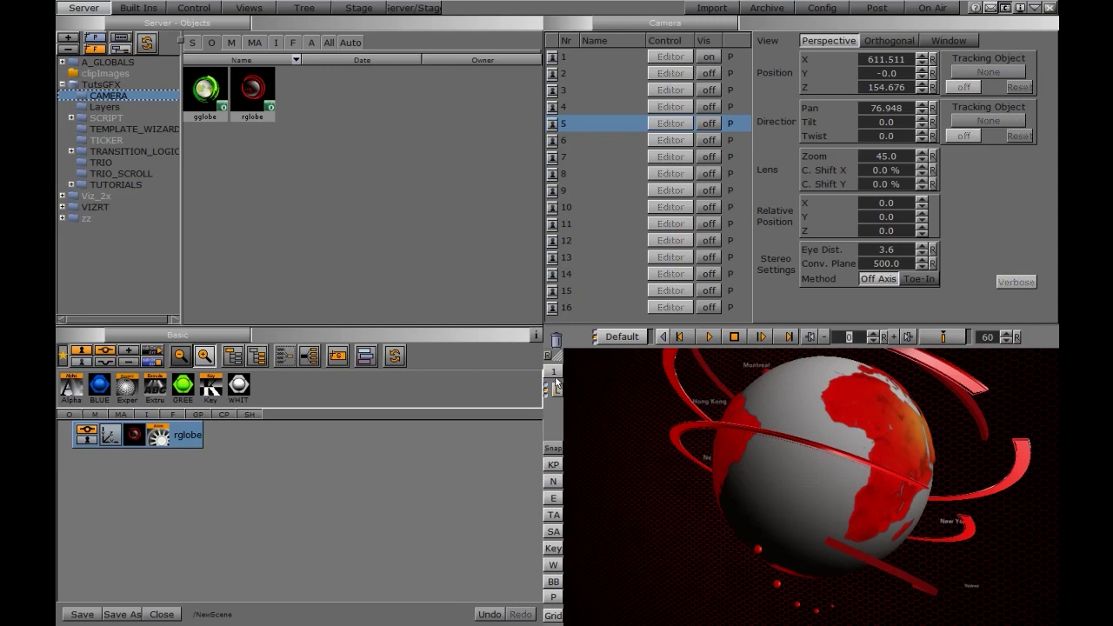
click(553, 373)
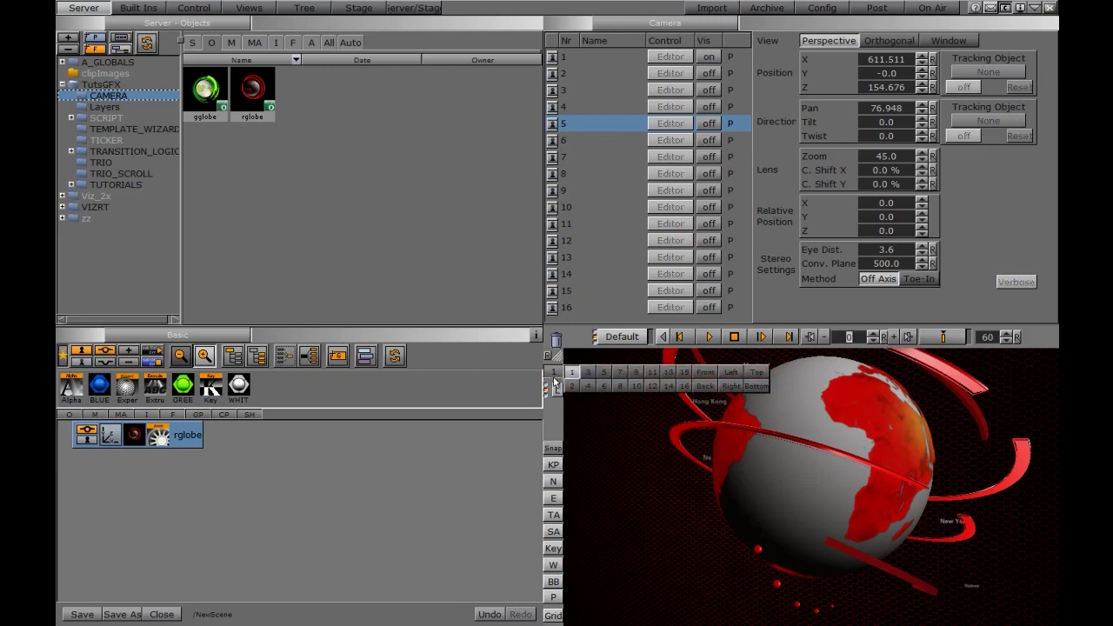
click(579, 58)
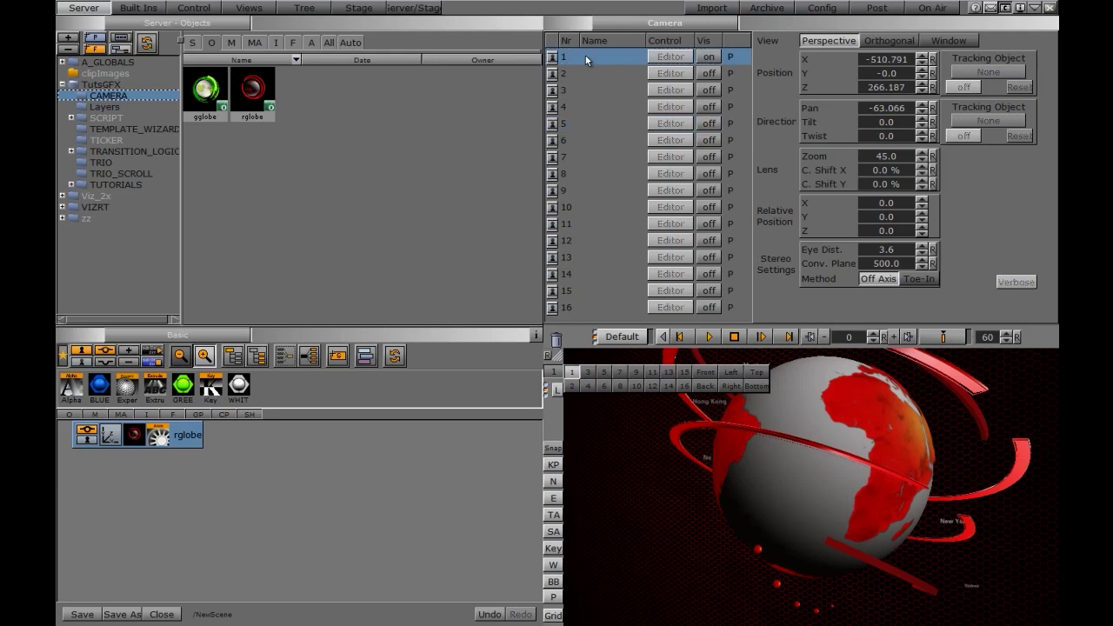
- Show the Container editor for rglobe in place of the Camera editor
click(614, 24)
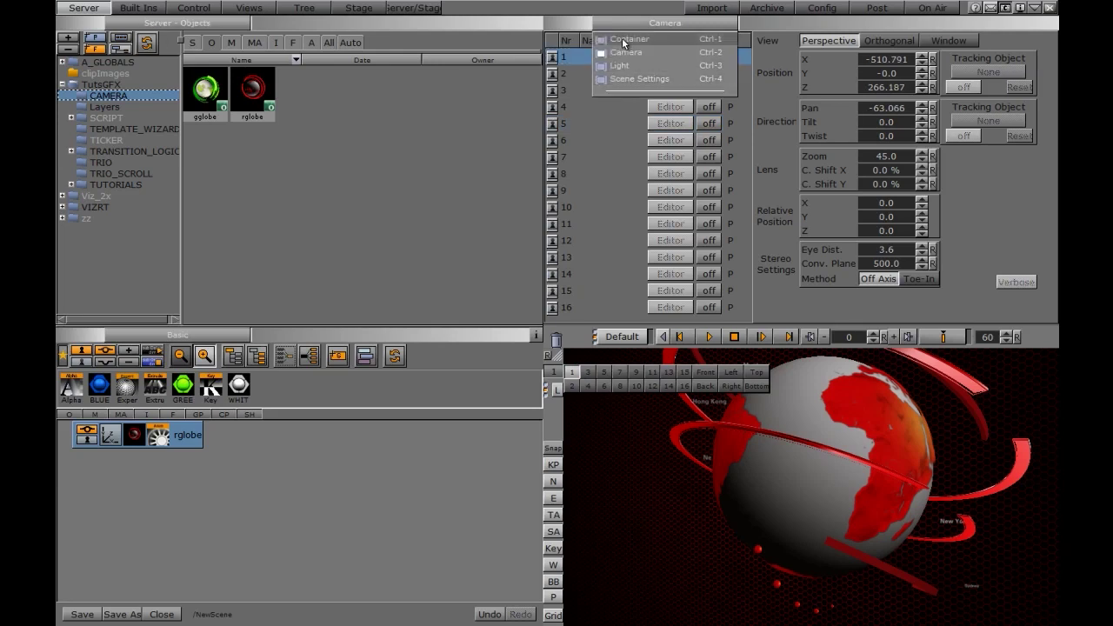
click(624, 45)
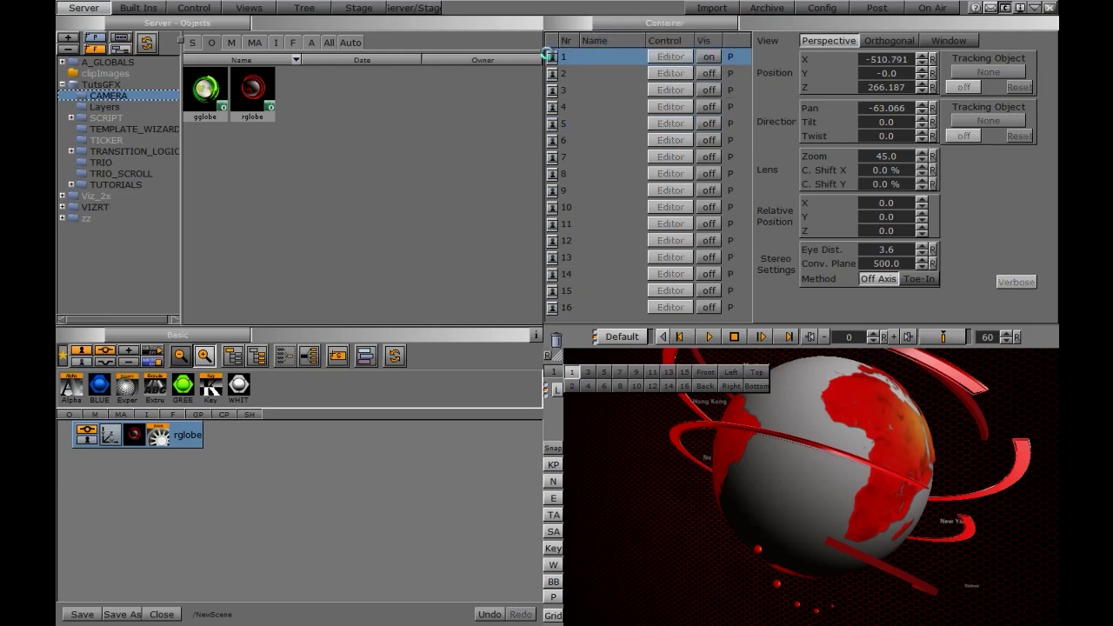
click(549, 374)
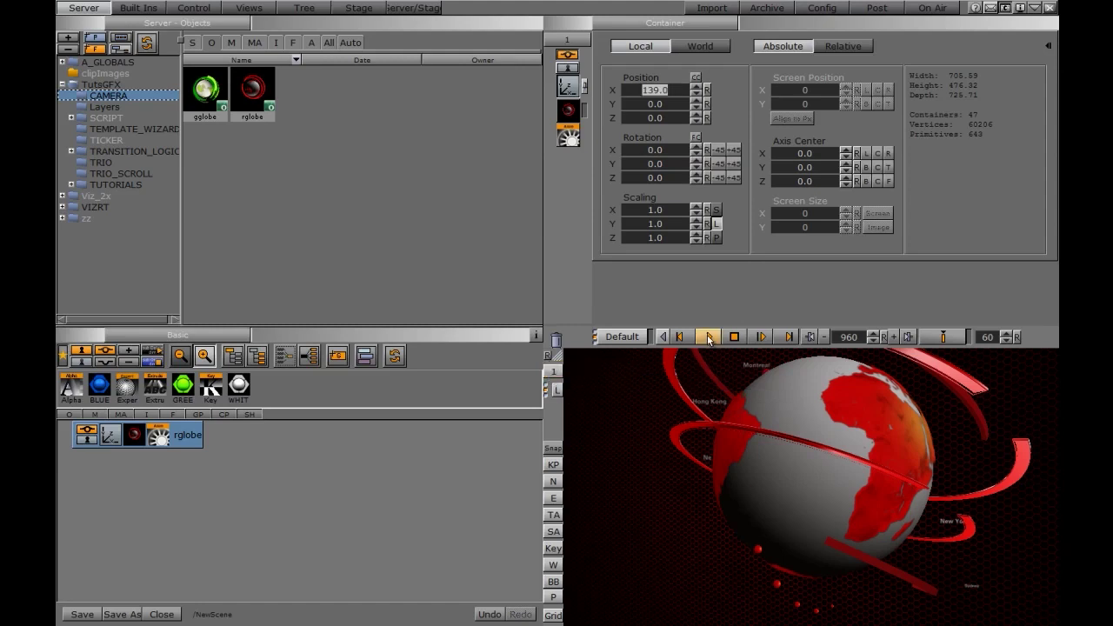
- Play back the scene animation to review the switching between the cameras, and stop the playback
click(708, 337)
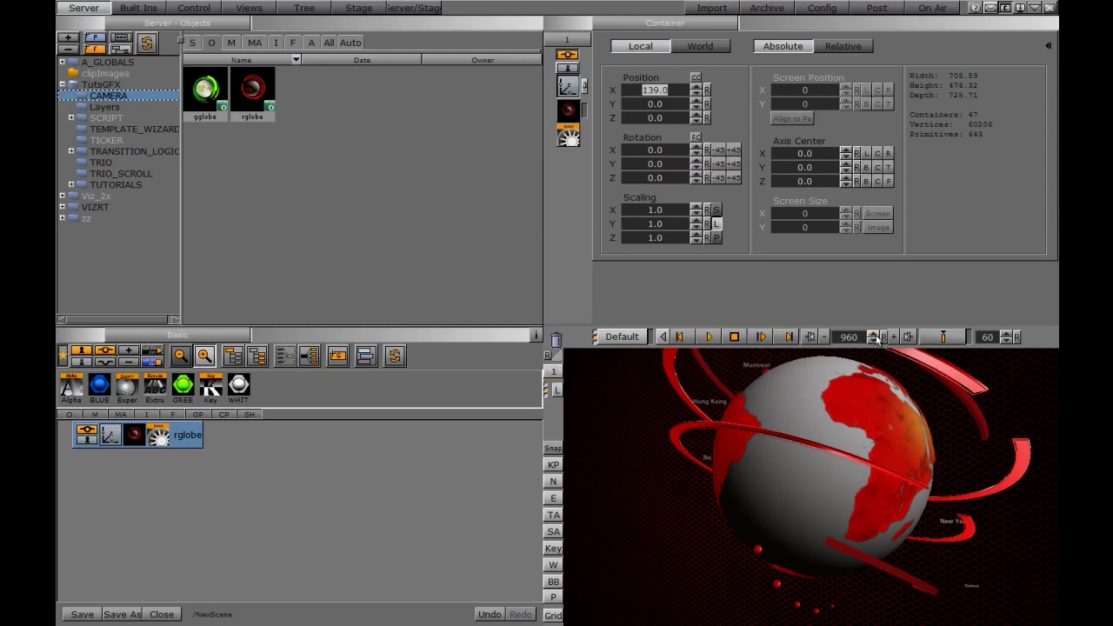
click(709, 337)
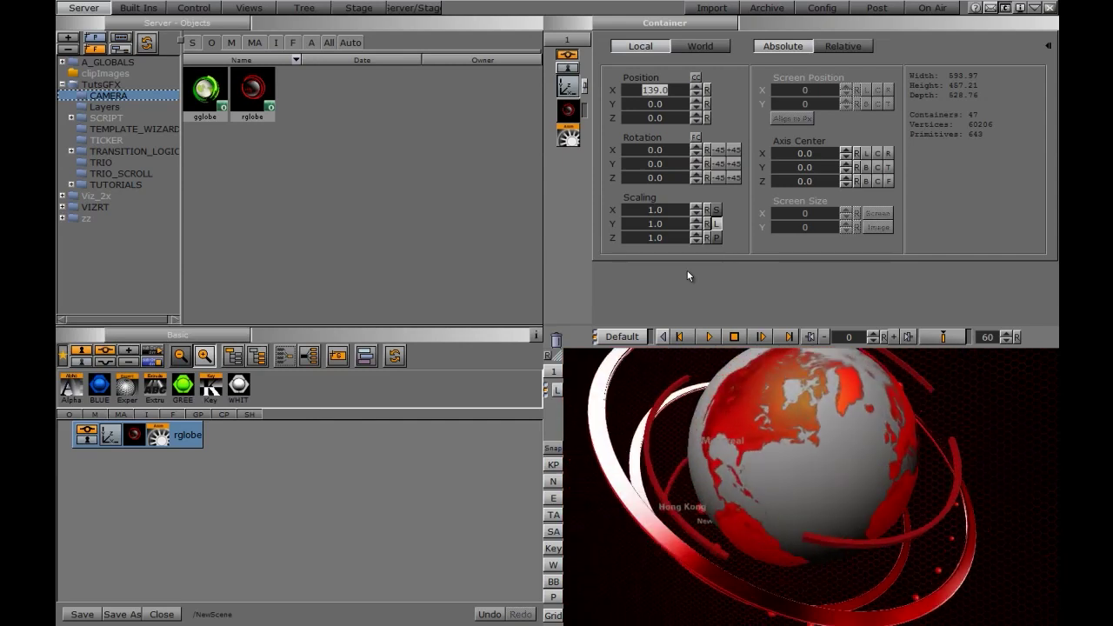
click(735, 337)
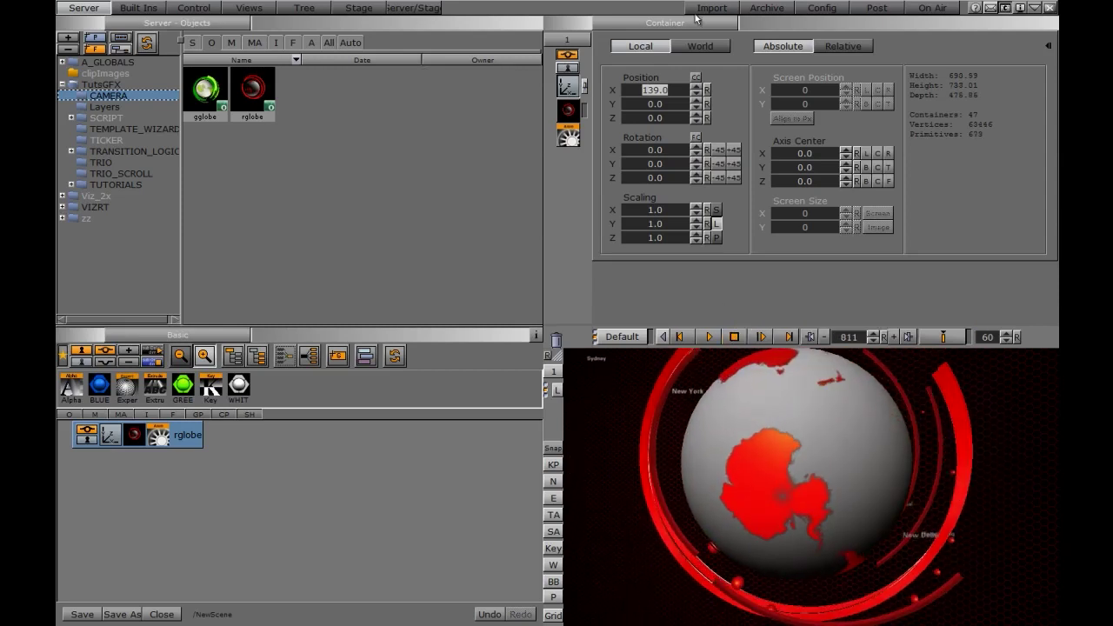
- Look at the Post rendering settings and preview the scene through camera 2 in the Server view
click(876, 9)
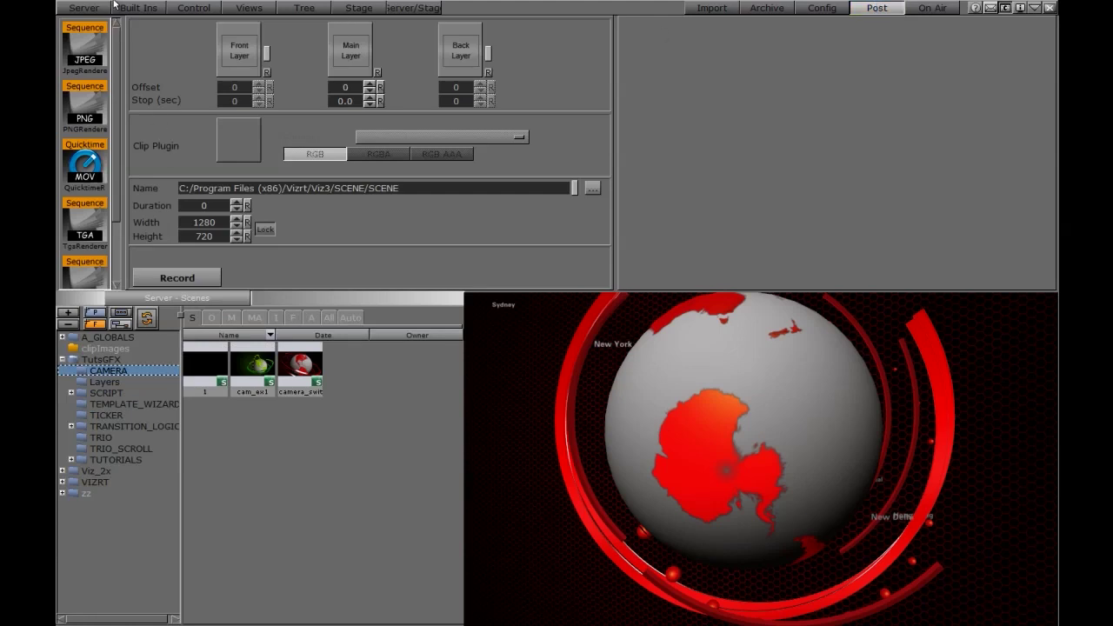
click(84, 8)
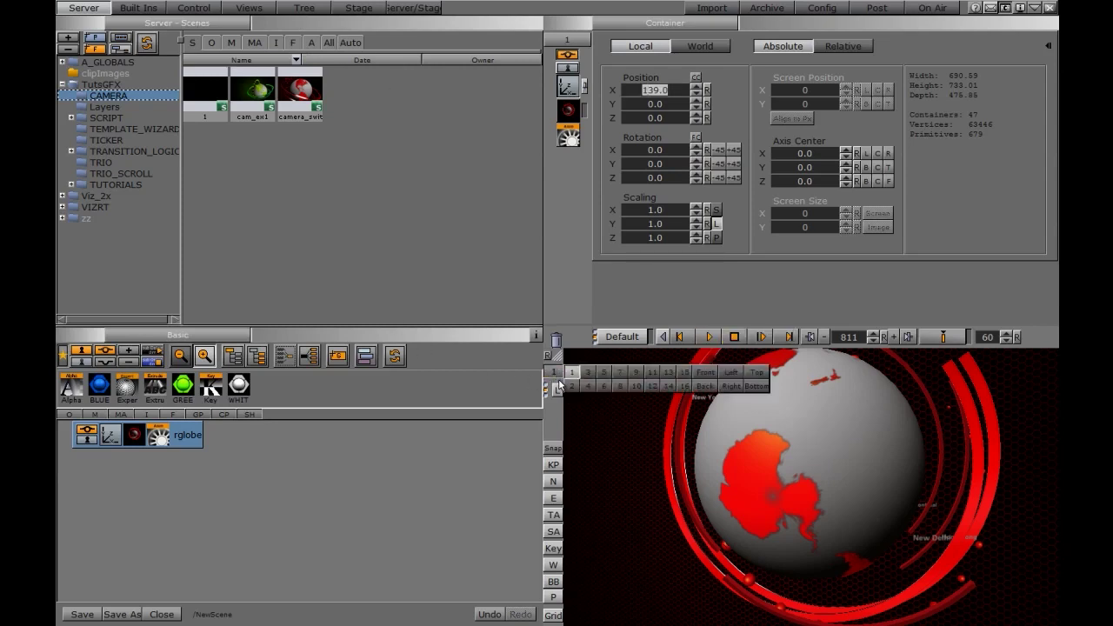
click(570, 386)
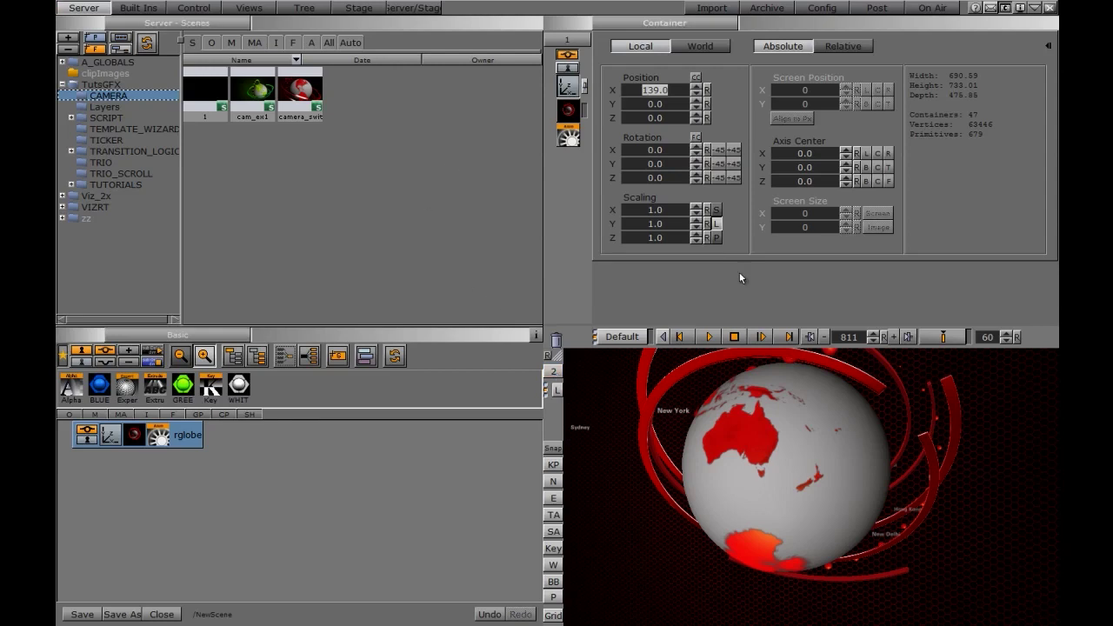
- Open the Stage and expand the Default director to examine its Camera1 to Camera5 and currentCamera channels
click(357, 8)
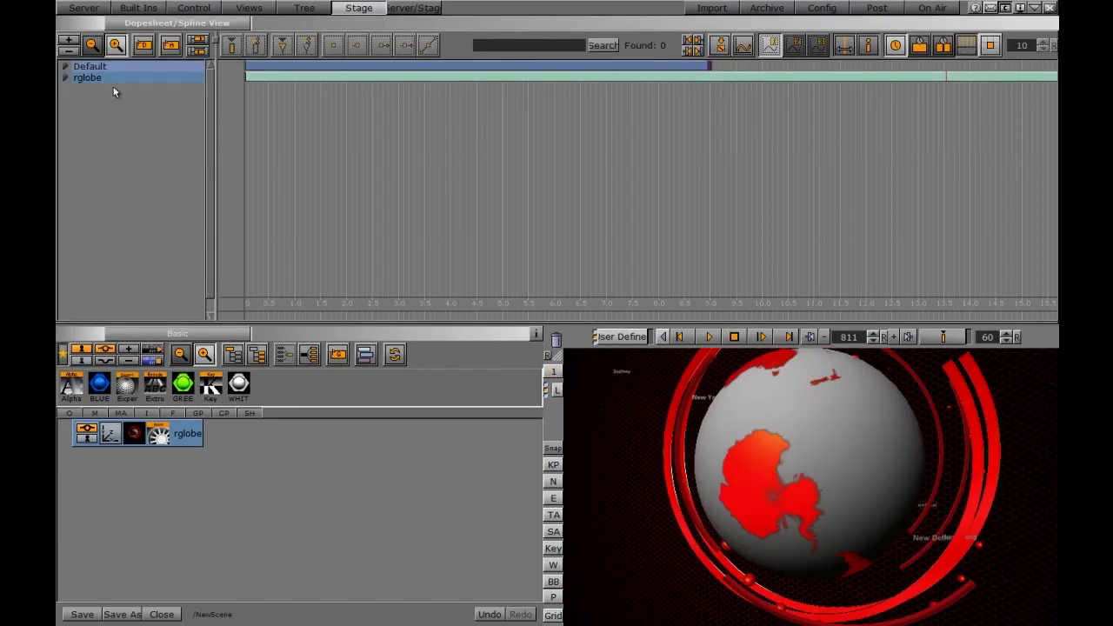
click(65, 70)
drag(210, 96, 209, 46)
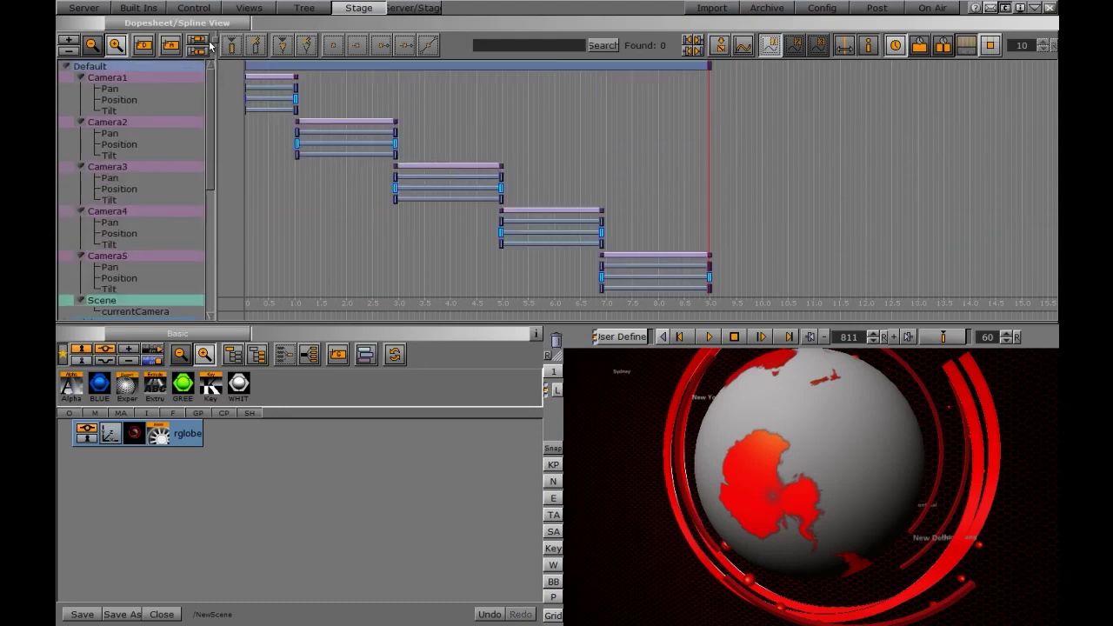